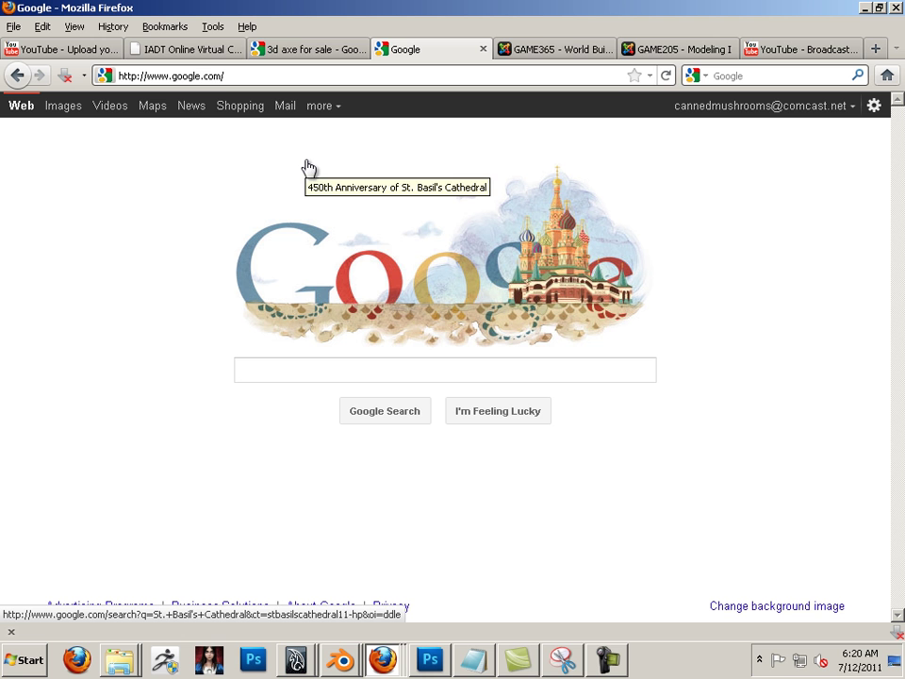
# - Open Google Docs and create a new collection named Game 225 Work
pyautogui.click(334, 112)
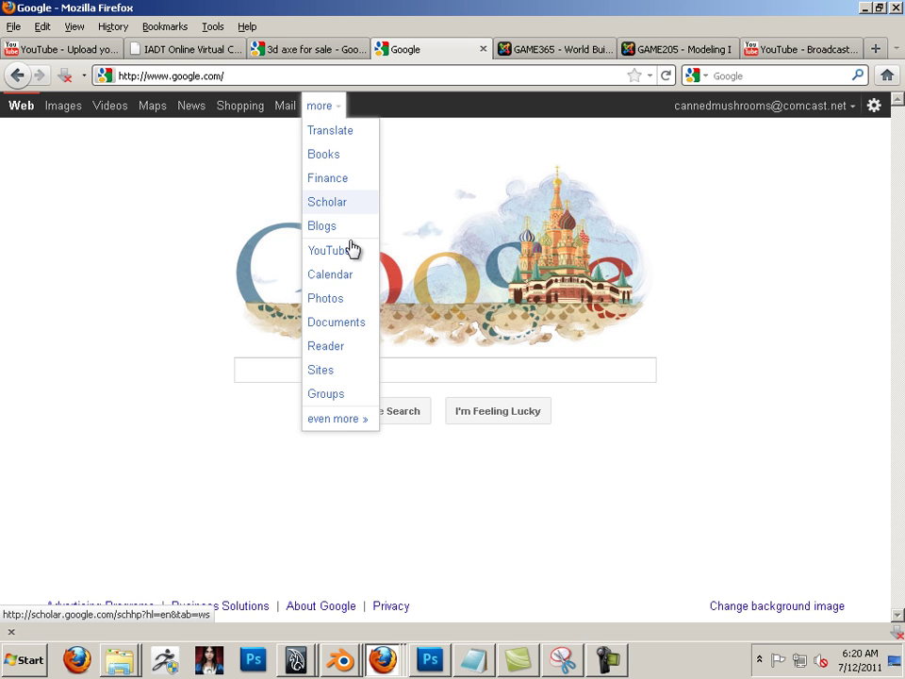
pyautogui.click(339, 322)
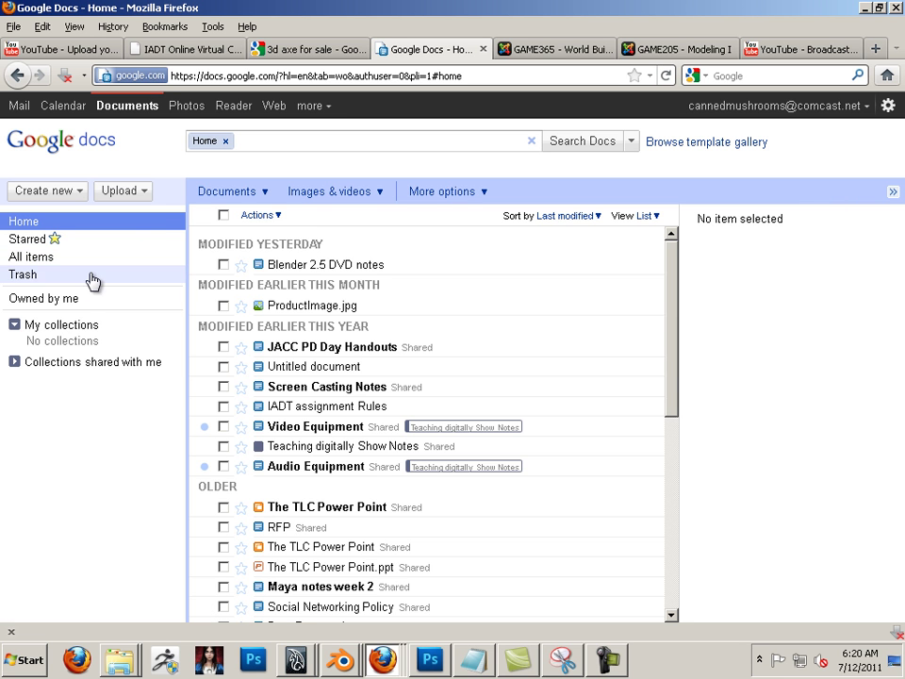
pyautogui.click(77, 192)
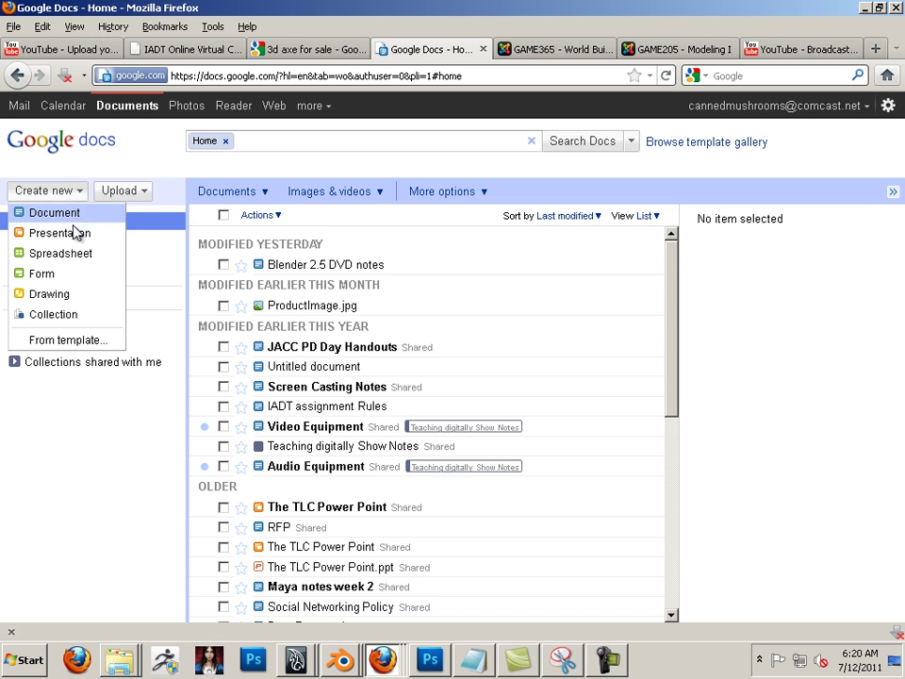
pyautogui.click(75, 314)
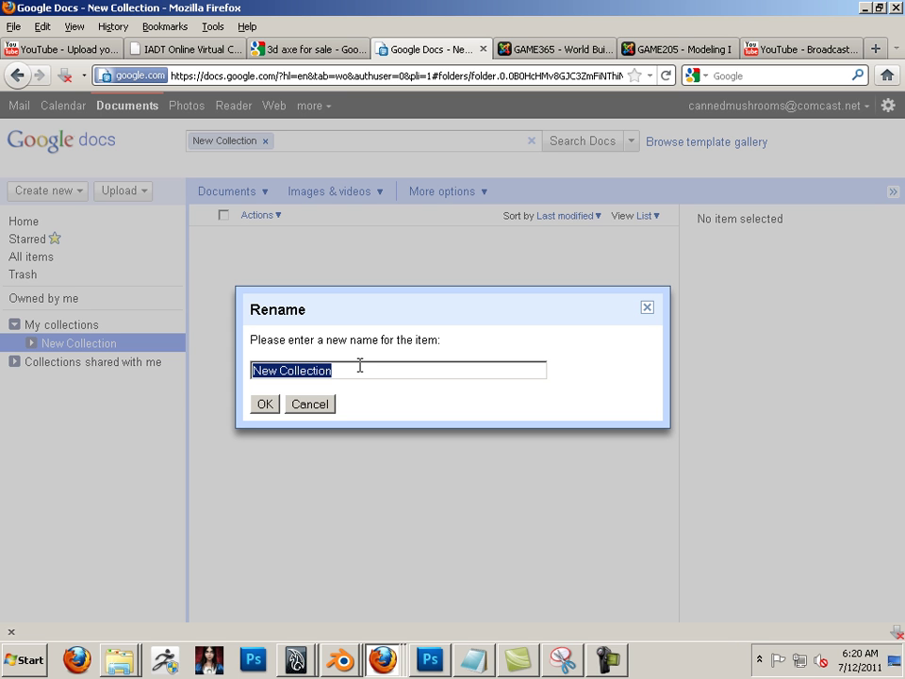
pyautogui.write('G')
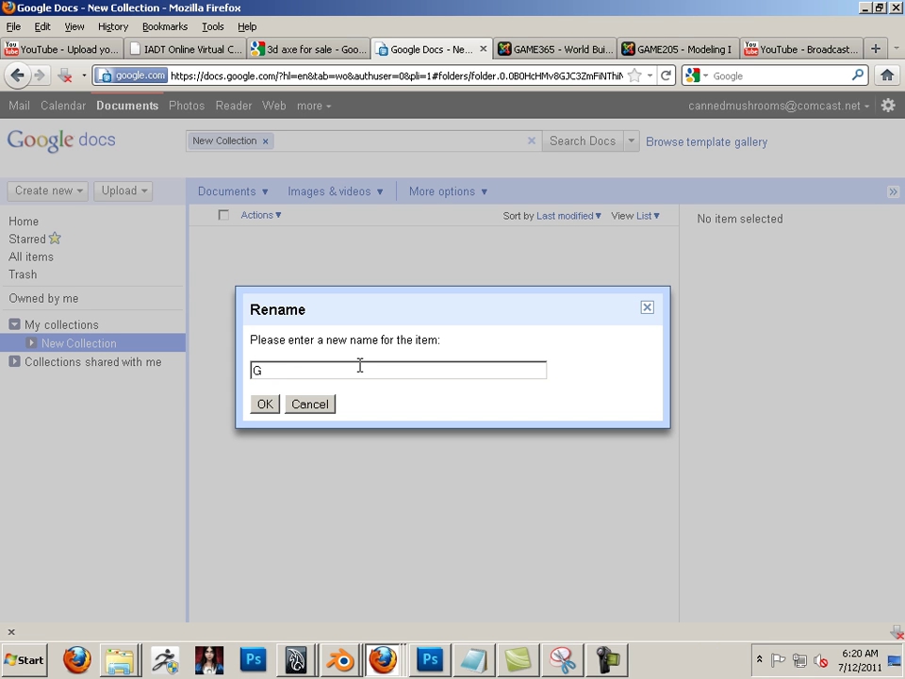
pyautogui.write('ame 225 Work')
pyautogui.press('Return')
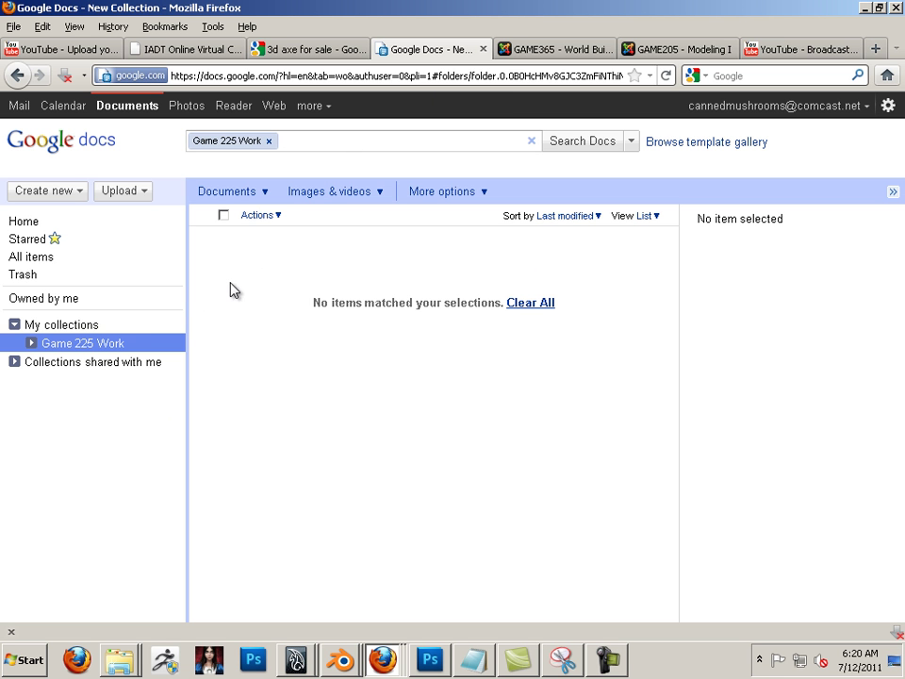
# - Switch to the Uv objects scene in Maya and move the middle group of objects beside the left-hand group
pyautogui.moveTo(125, 345)
pyautogui.click(294, 662)
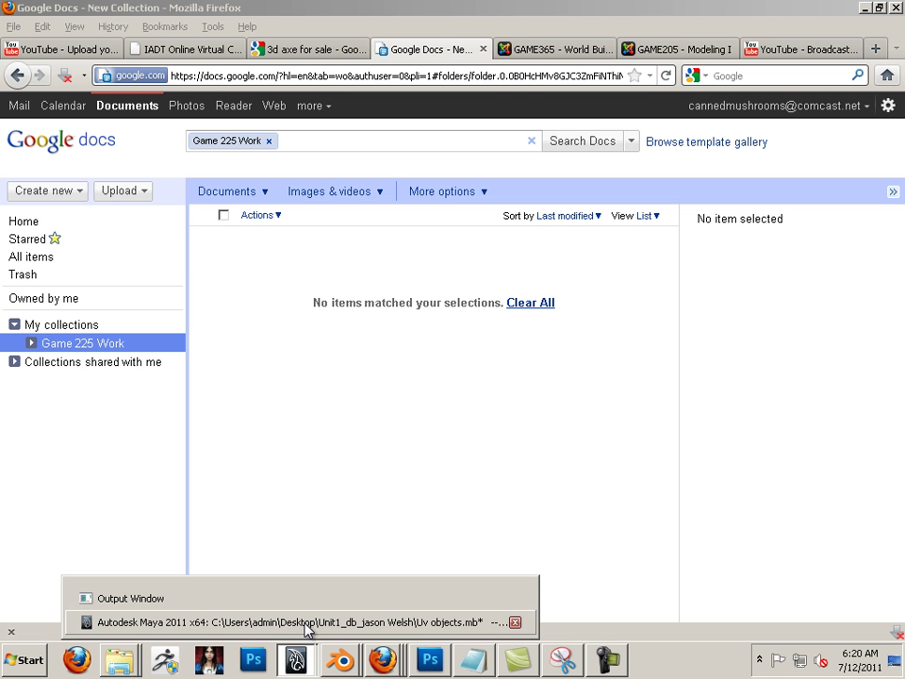
pyautogui.click(307, 627)
pyautogui.scroll(-5, 335, 513)
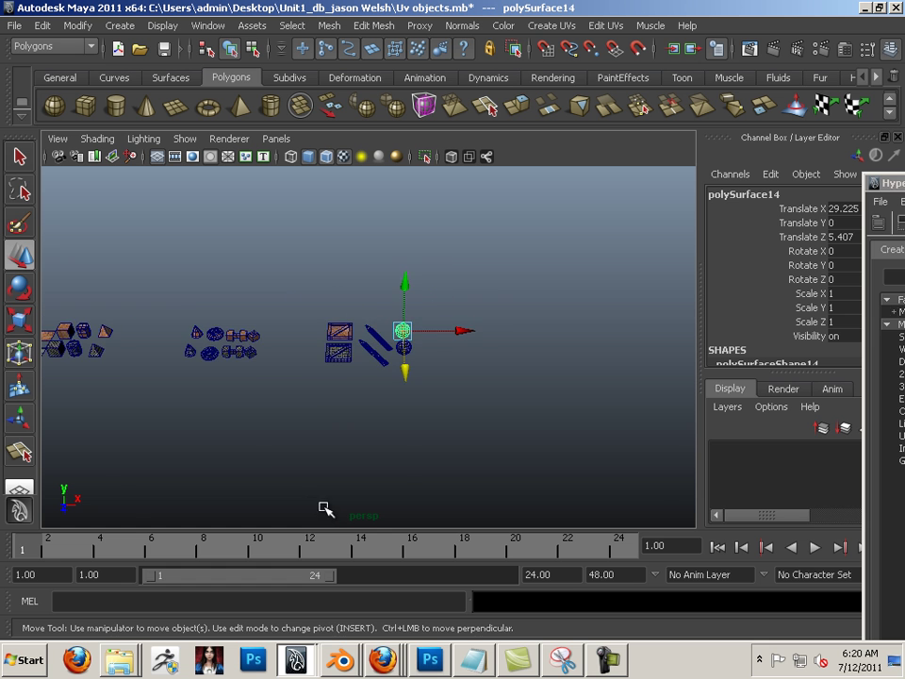
pyautogui.moveTo(246, 455); pyautogui.dragTo(357, 462)
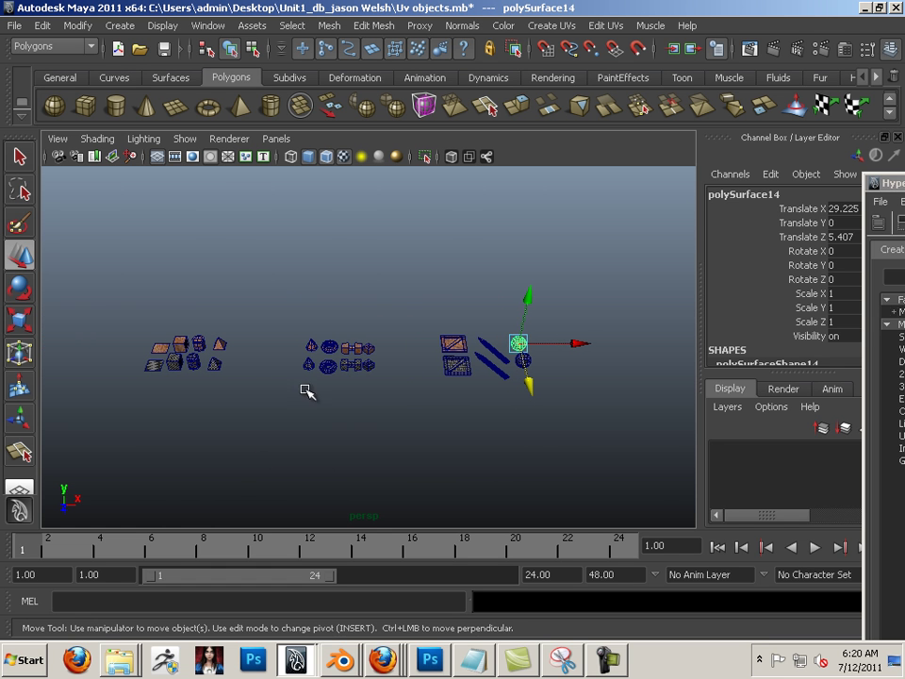
pyautogui.moveTo(293, 333); pyautogui.dragTo(399, 399)
pyautogui.moveTo(362, 361); pyautogui.dragTo(293, 362)
# - Move the right-hand group with the crates, planks and spheres beside the other objects, and select all objects in the scene
pyautogui.moveTo(396, 294); pyautogui.dragTo(576, 398)
pyautogui.moveTo(512, 345); pyautogui.dragTo(369, 336)
pyautogui.moveTo(266, 421); pyautogui.dragTo(382, 443)
pyautogui.moveTo(115, 275); pyautogui.dragTo(667, 475)
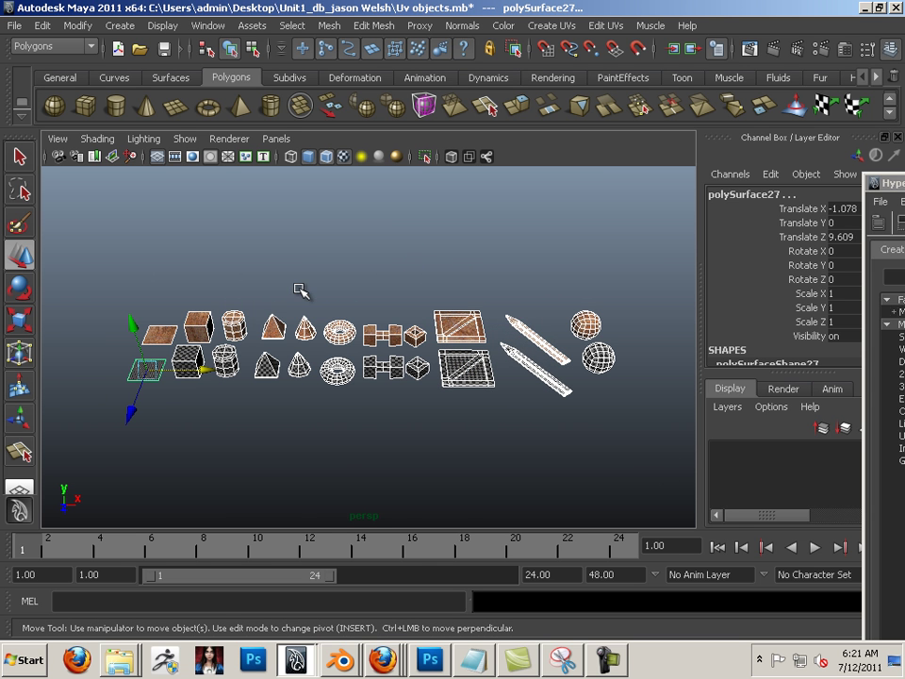
pyautogui.click(16, 25)
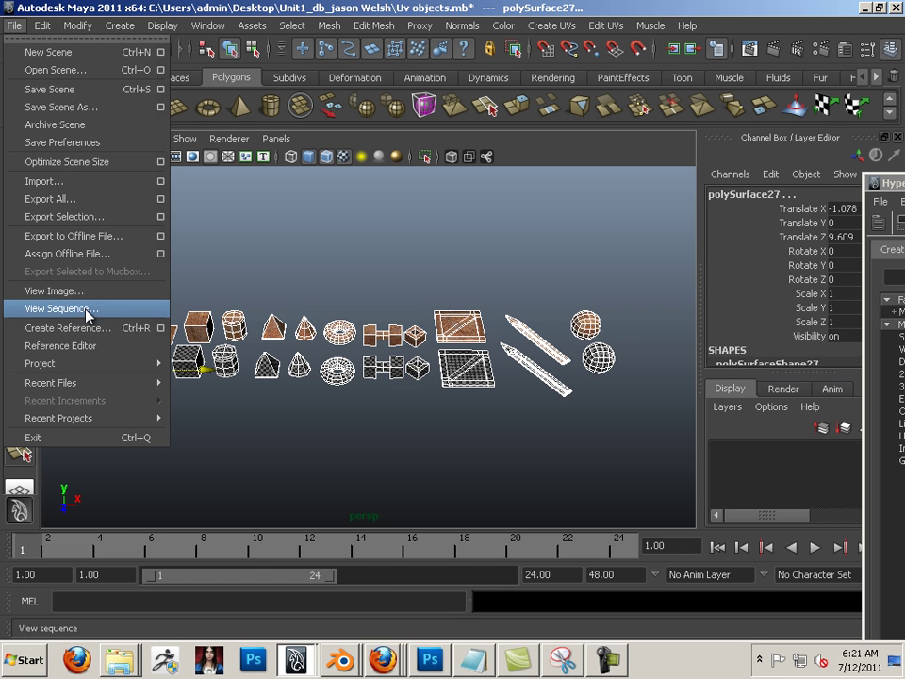
pyautogui.click(85, 219)
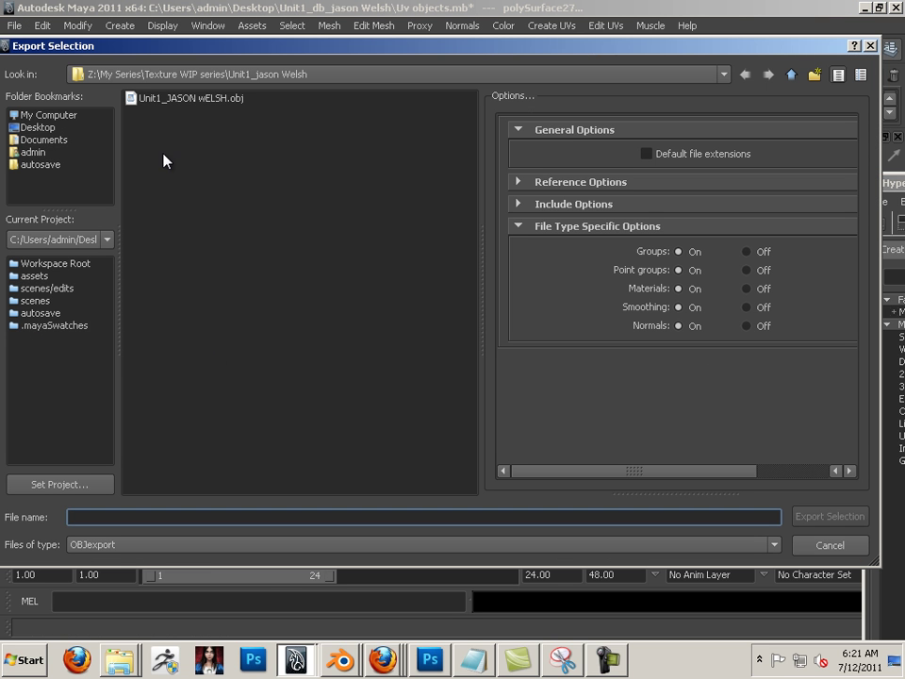
pyautogui.click(71, 127)
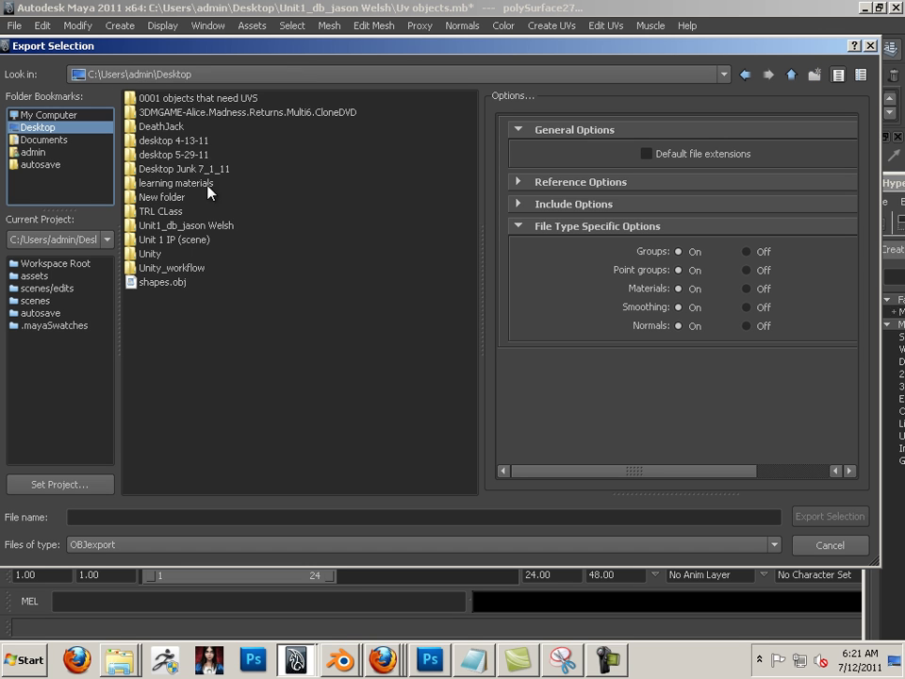
pyautogui.doubleClick(193, 99)
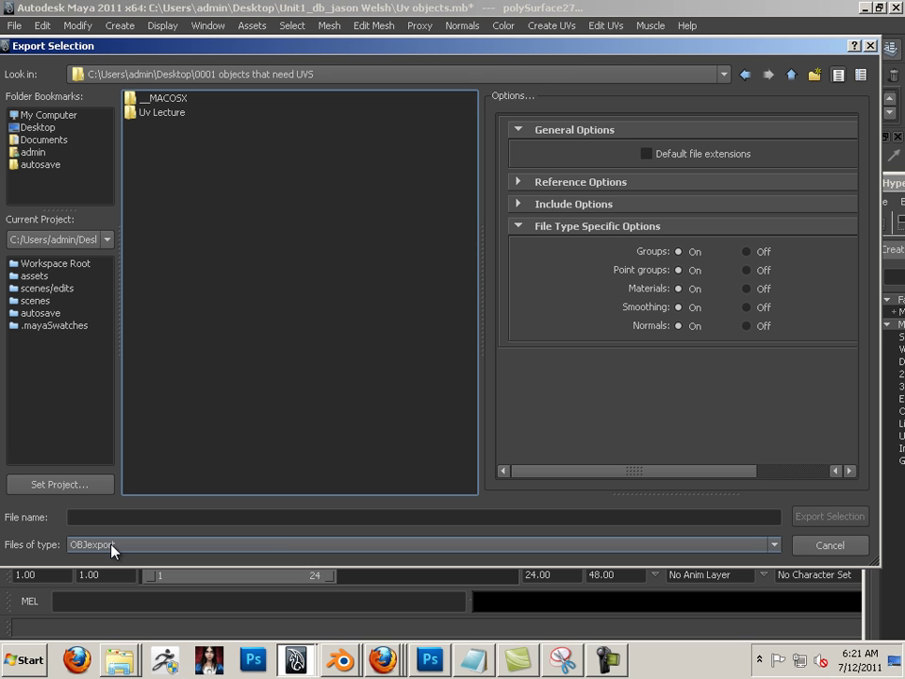
pyautogui.press('Escape')
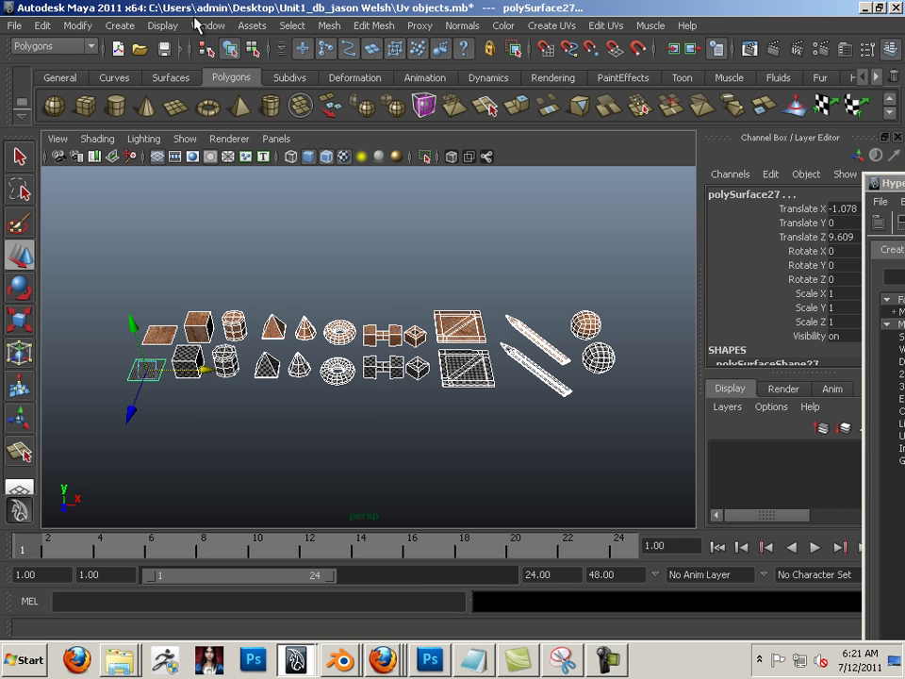
# - Check in the Plug-in Manager whether the objExport.mll plug-in is loaded
pyautogui.click(207, 25)
pyautogui.moveTo(213, 127)
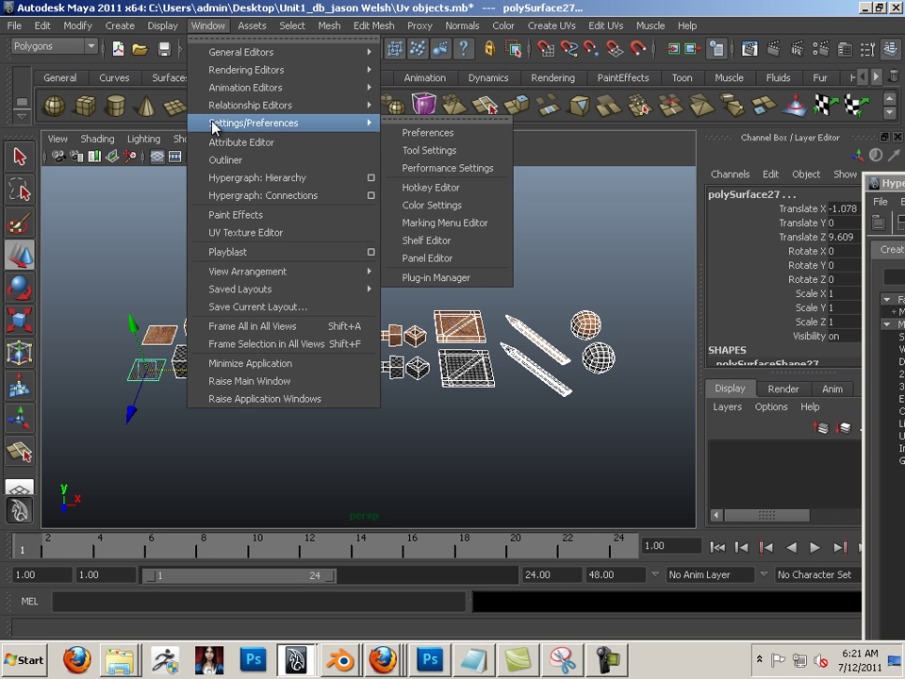
pyautogui.click(491, 280)
pyautogui.scroll(-2, 406, 451)
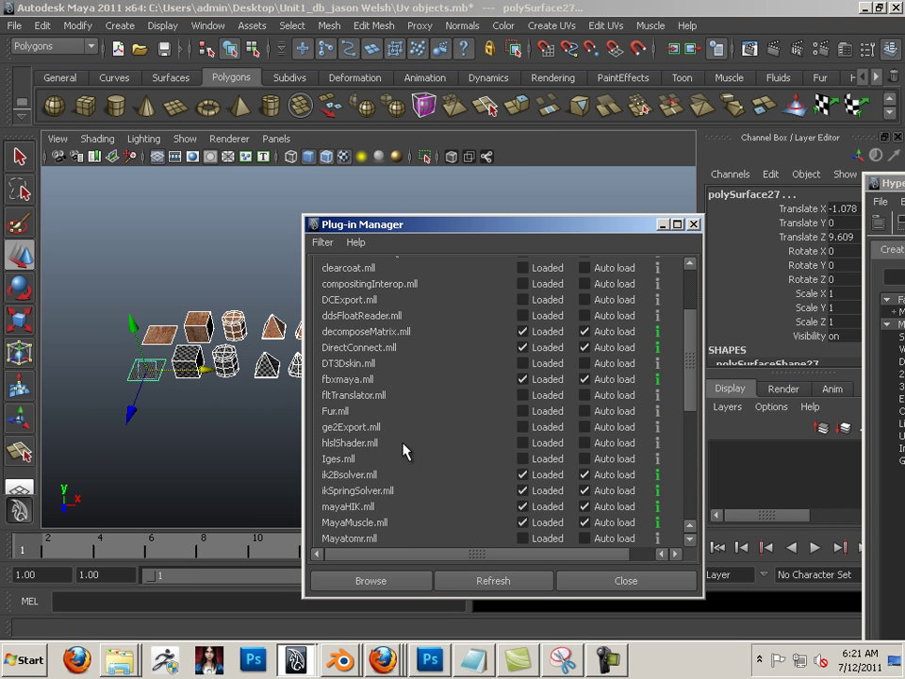
pyautogui.scroll(-2, 404, 450)
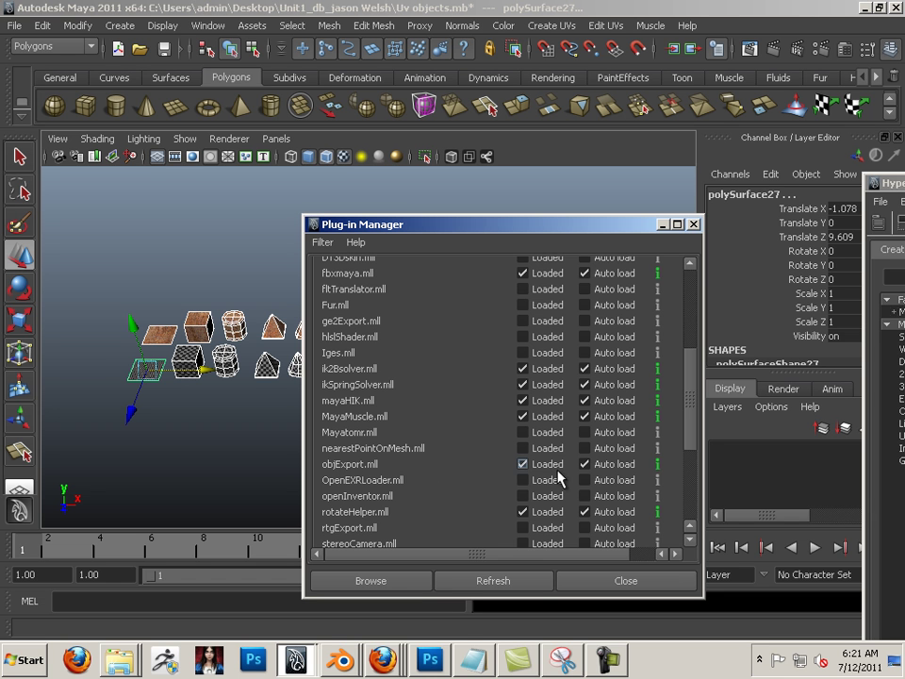
pyautogui.click(601, 580)
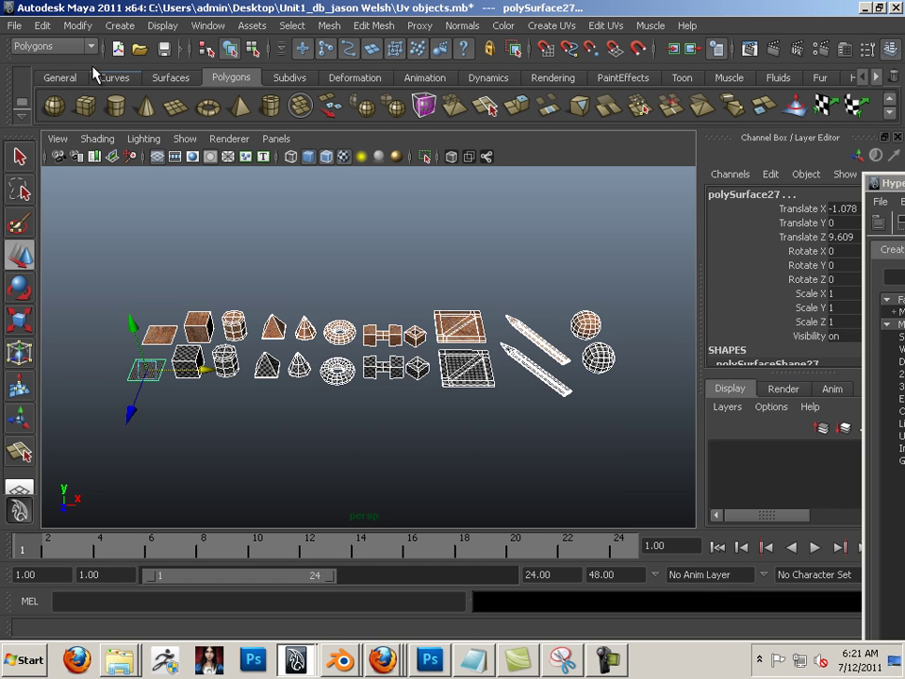
# - Export the selection as OBJ with materials off to the desktop folder 0001 objects that need UVS, naming it the author's name plus _objs_uvs
pyautogui.click(17, 26)
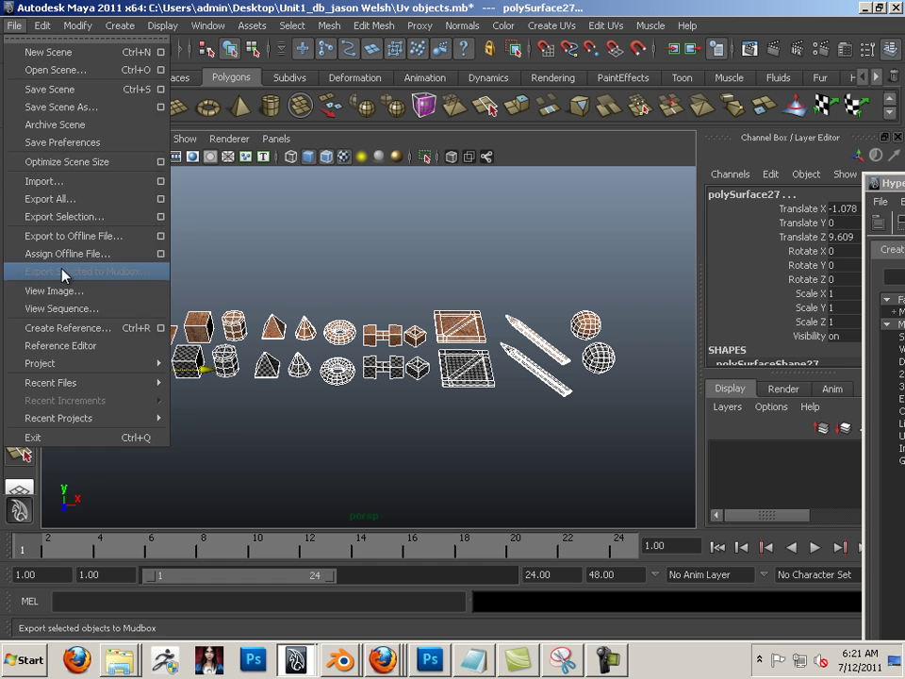
pyautogui.click(68, 217)
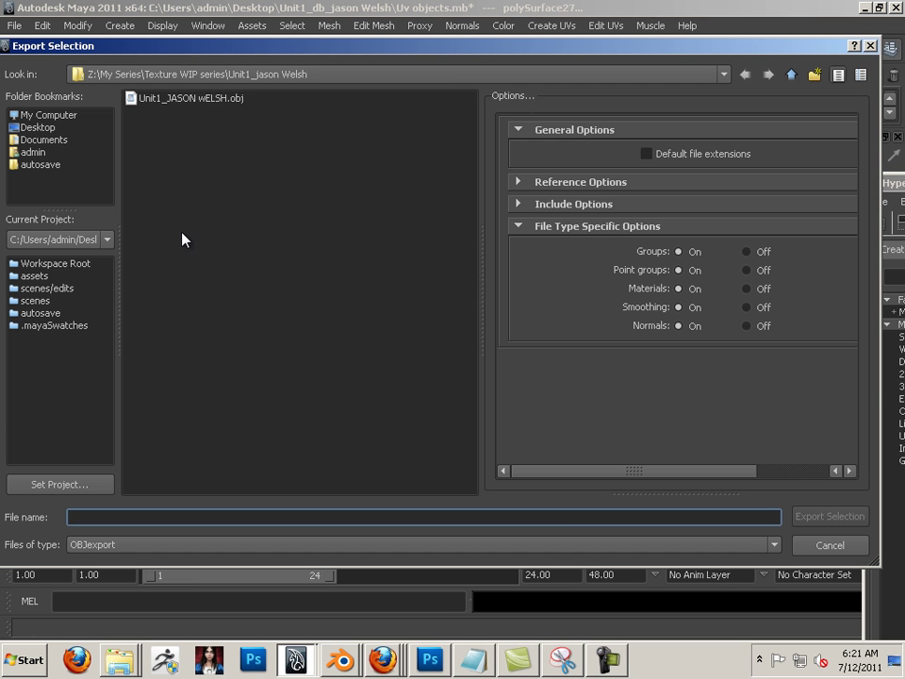
pyautogui.click(38, 128)
pyautogui.click(151, 98)
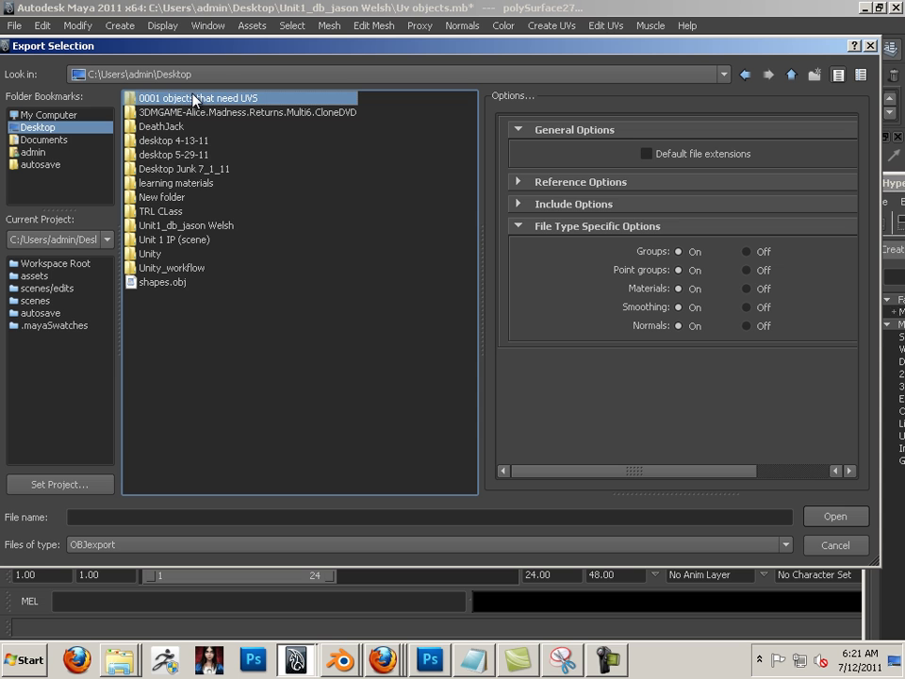
pyautogui.doubleClick(193, 98)
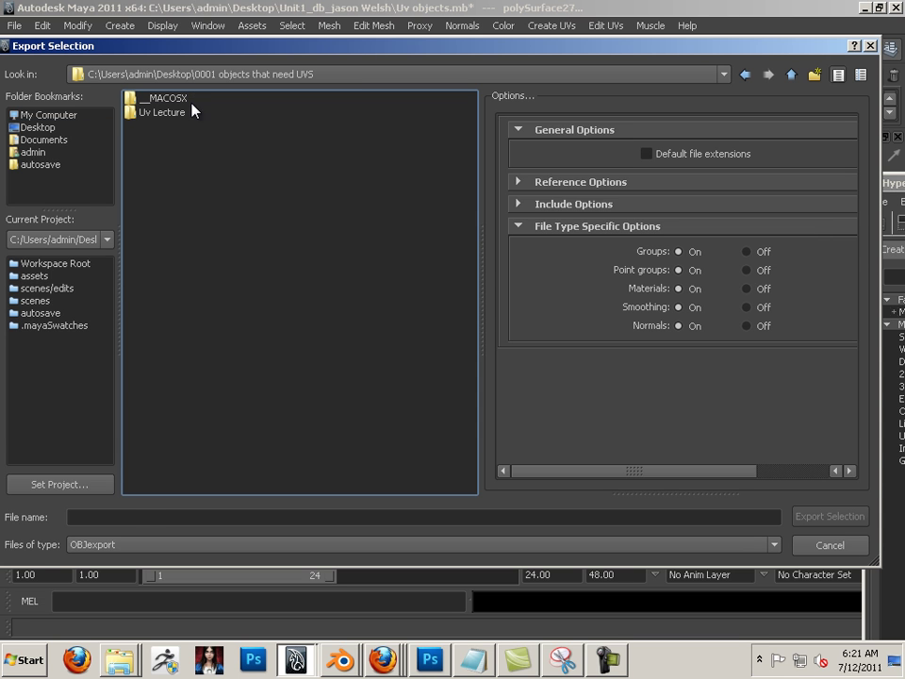
pyautogui.click(134, 516)
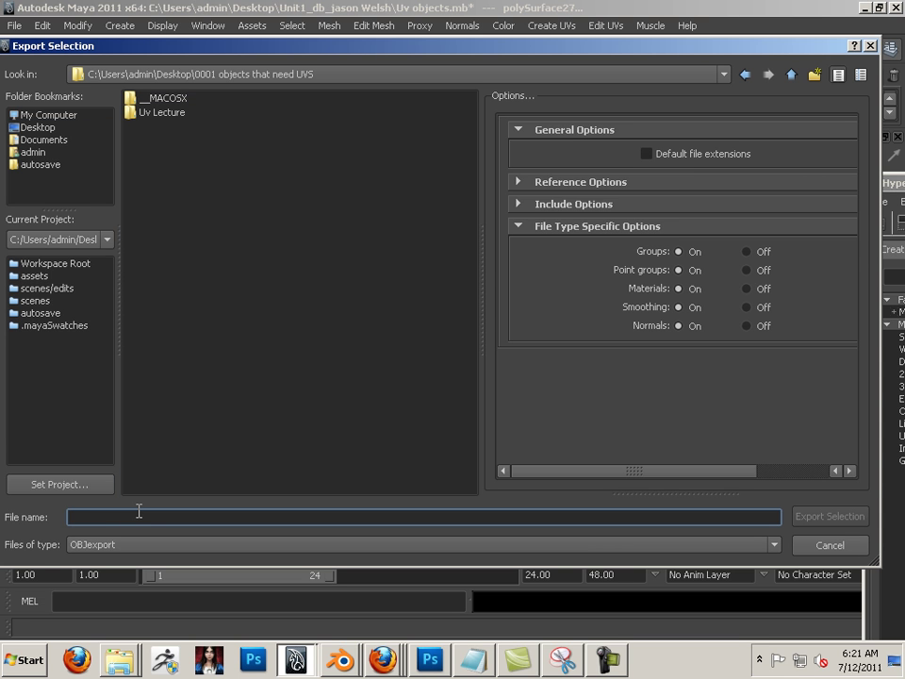
pyautogui.write('jason')
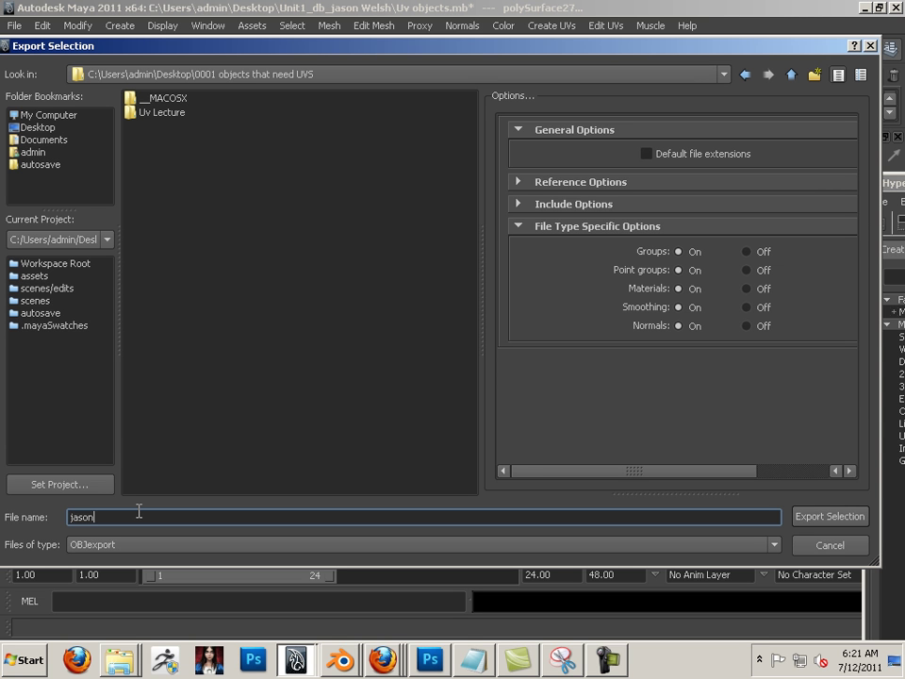
pyautogui.write('_welsh_objs_uvs')
pyautogui.click(747, 289)
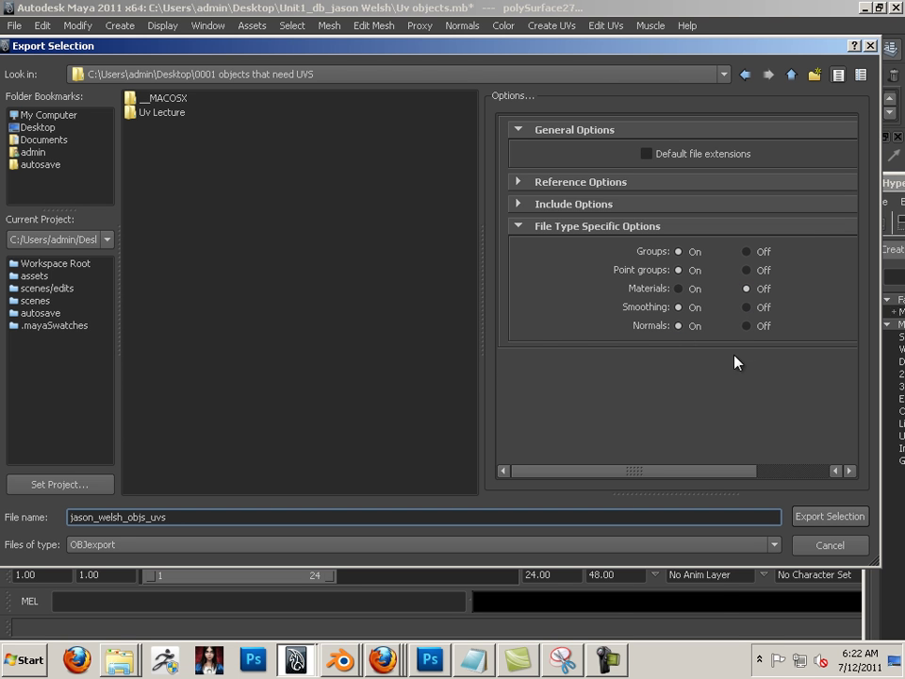
pyautogui.click(818, 525)
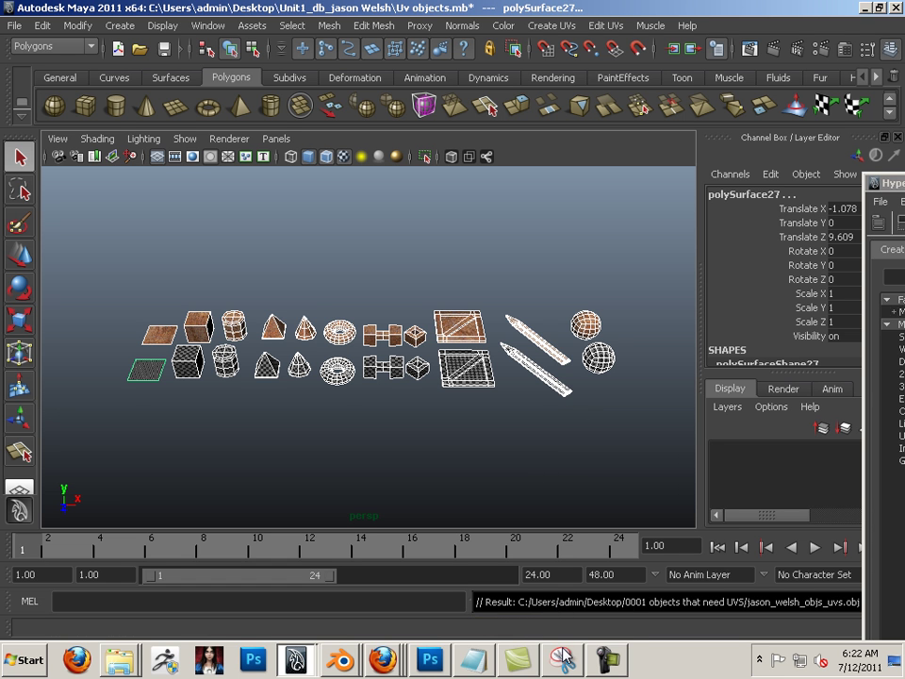
# - Switch to Google Docs and upload the exported _objs_uvs OBJ file from the desktop folder 0001 objects that need UVS without conversion
pyautogui.moveTo(563, 660)
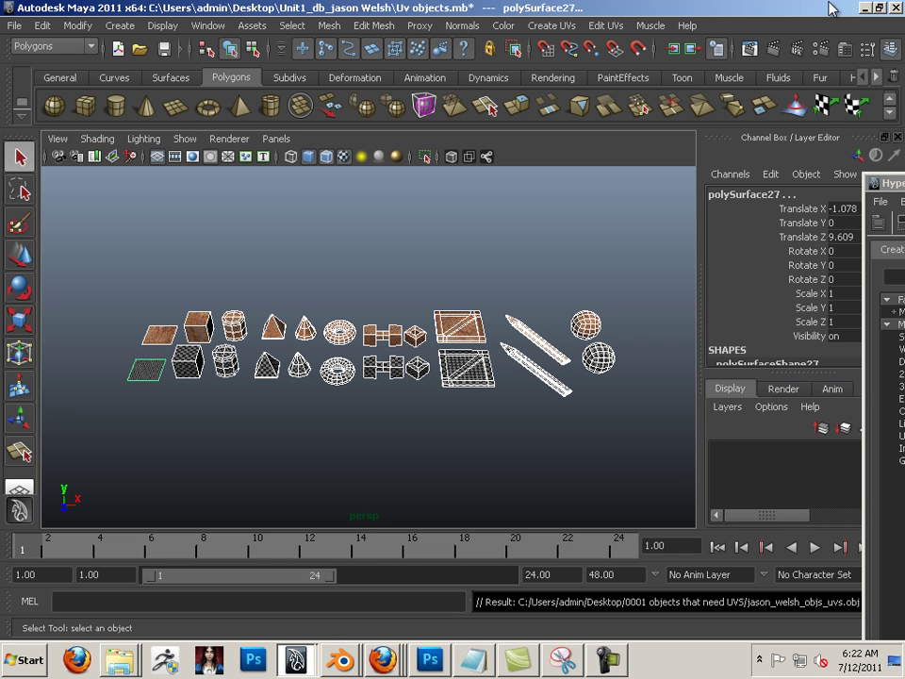
pyautogui.moveTo(821, 6); pyautogui.dragTo(904, 141)
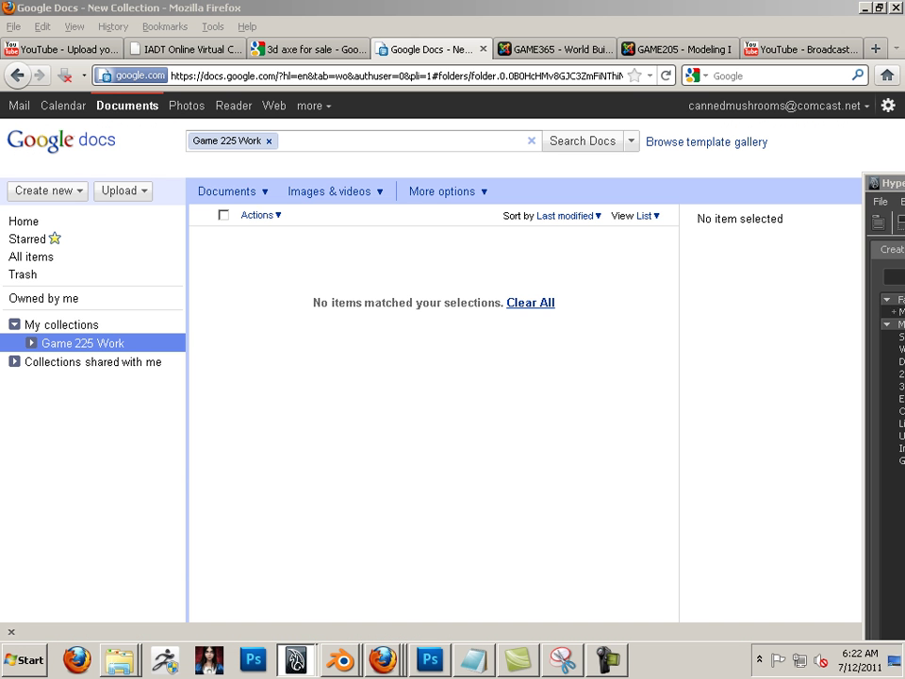
pyautogui.click(434, 333)
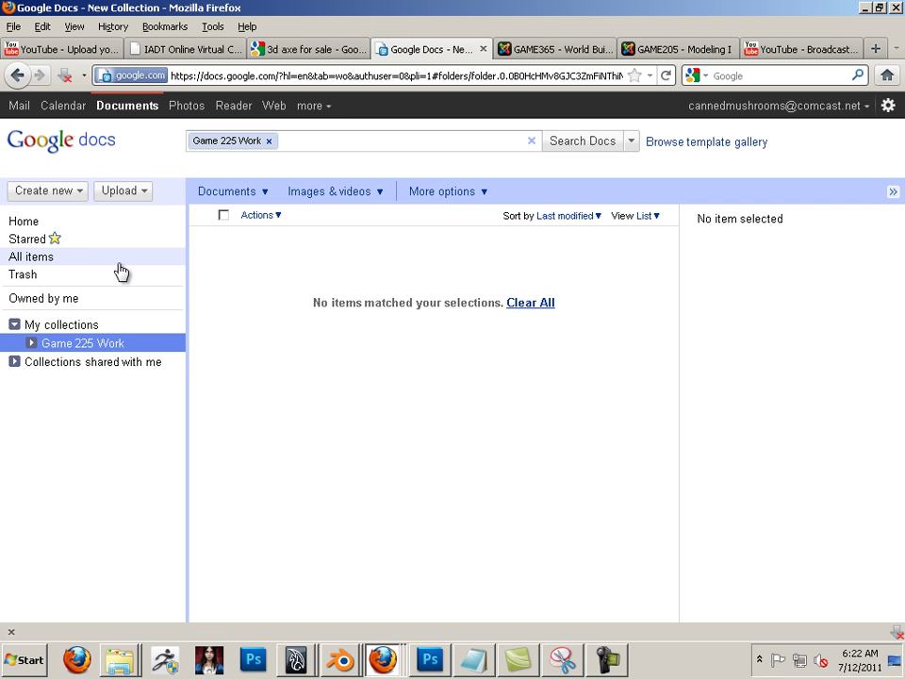
pyautogui.click(144, 194)
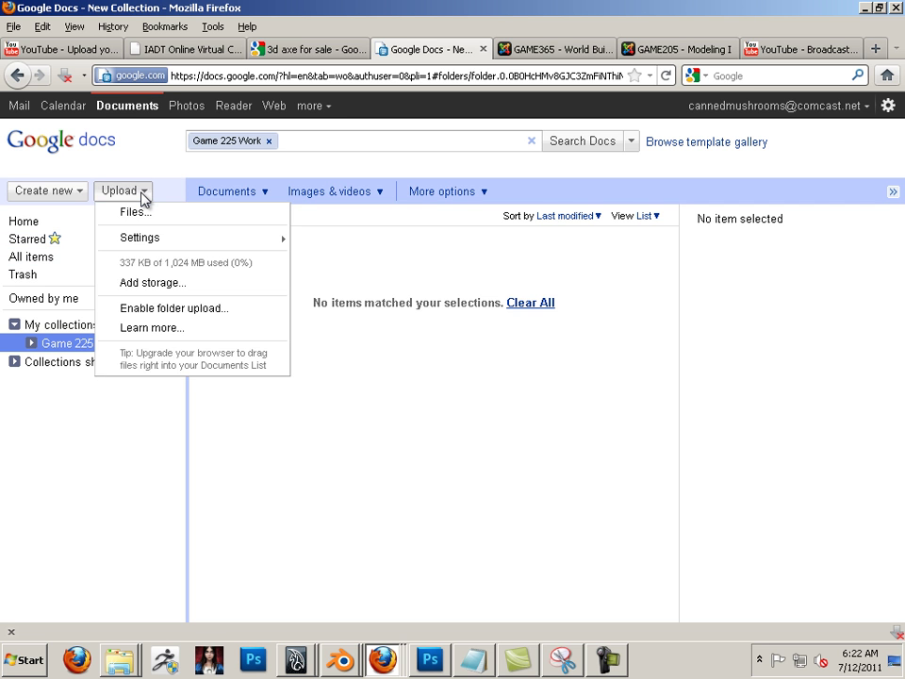
pyautogui.click(137, 213)
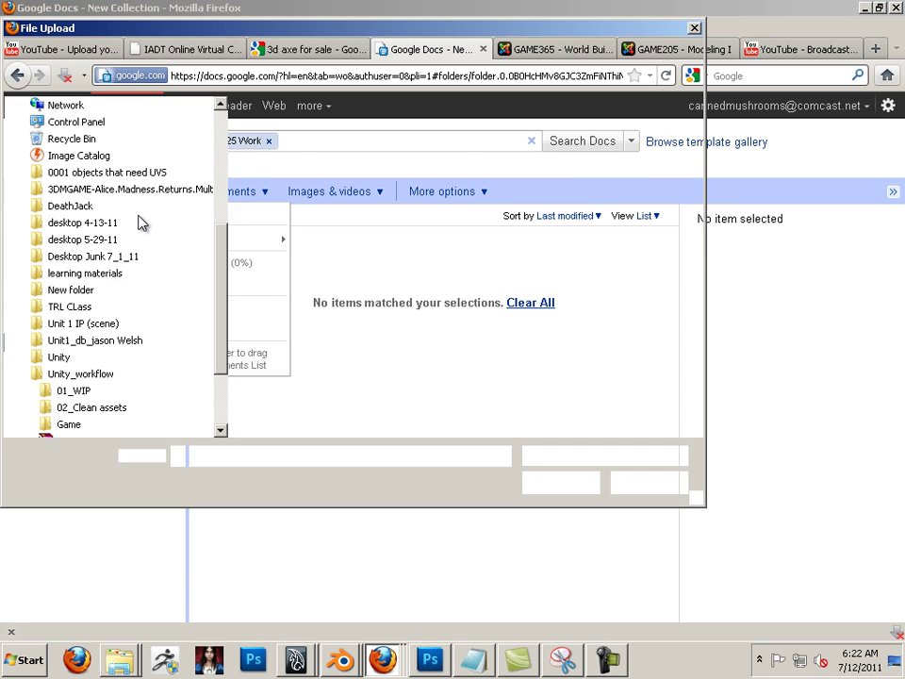
pyautogui.click(65, 130)
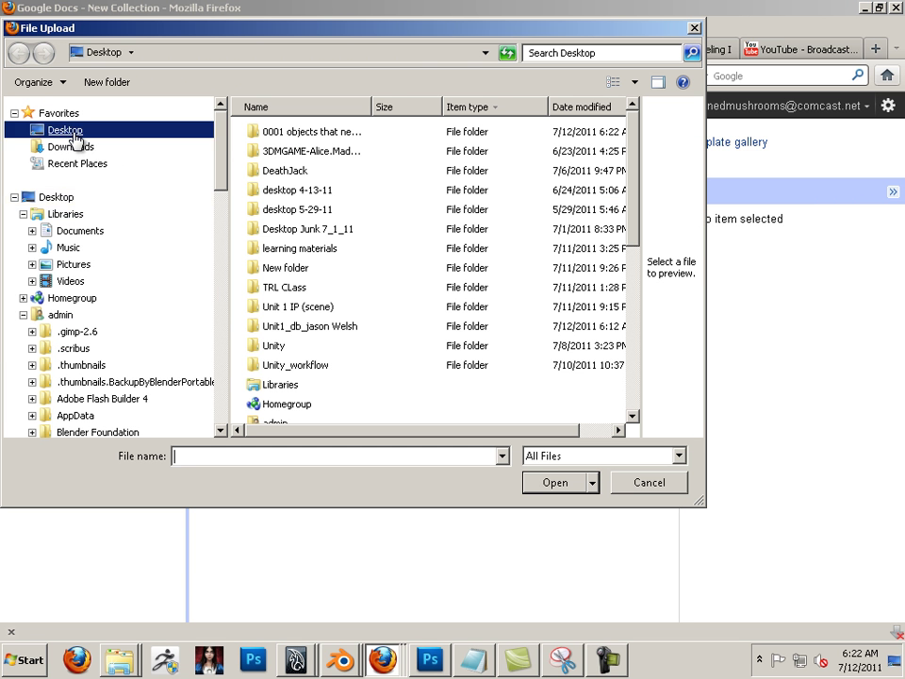
pyautogui.doubleClick(294, 133)
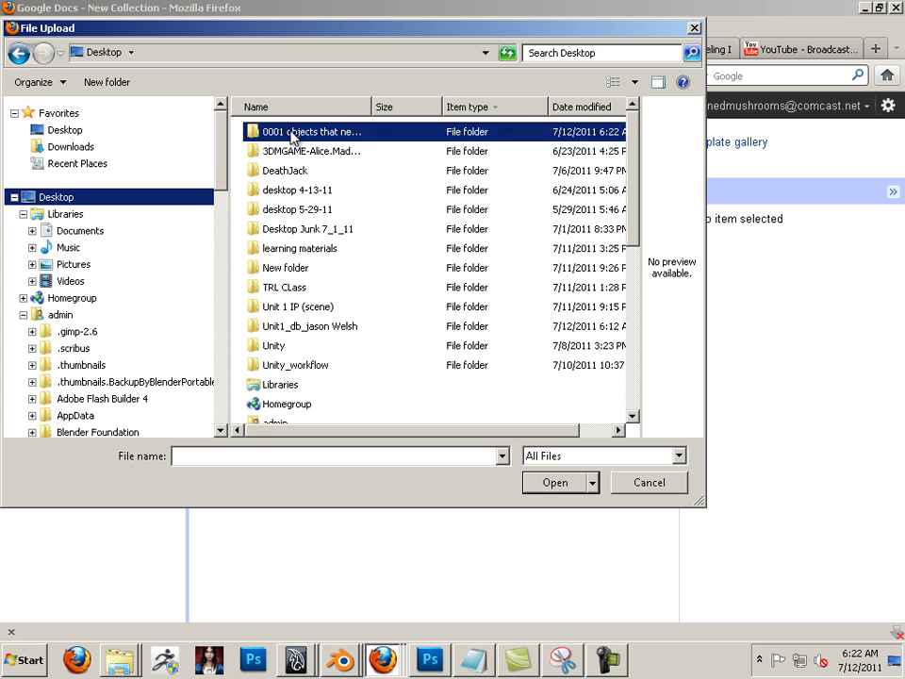
pyautogui.doubleClick(292, 172)
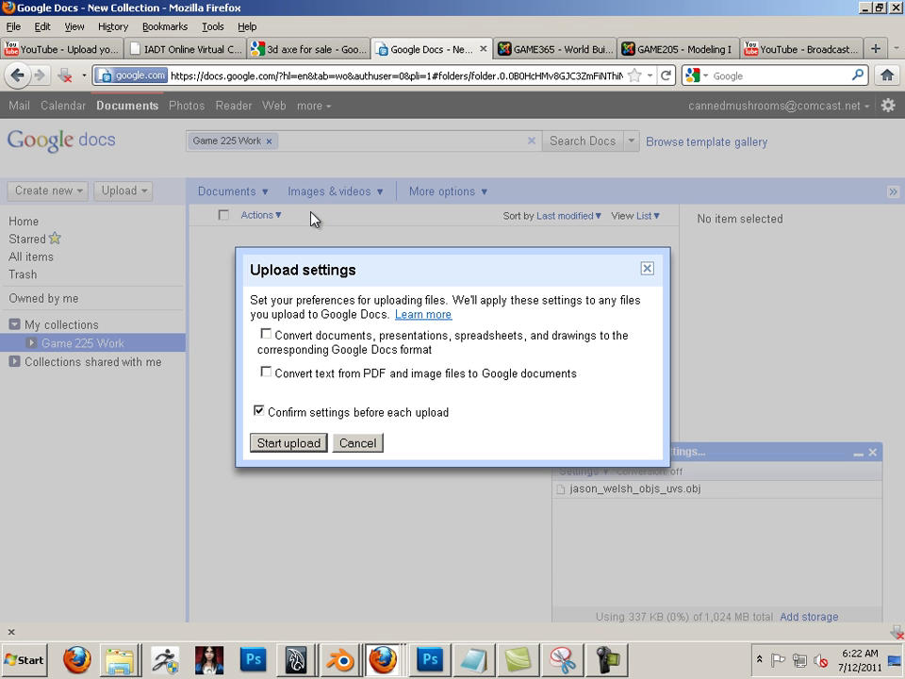
pyautogui.click(288, 443)
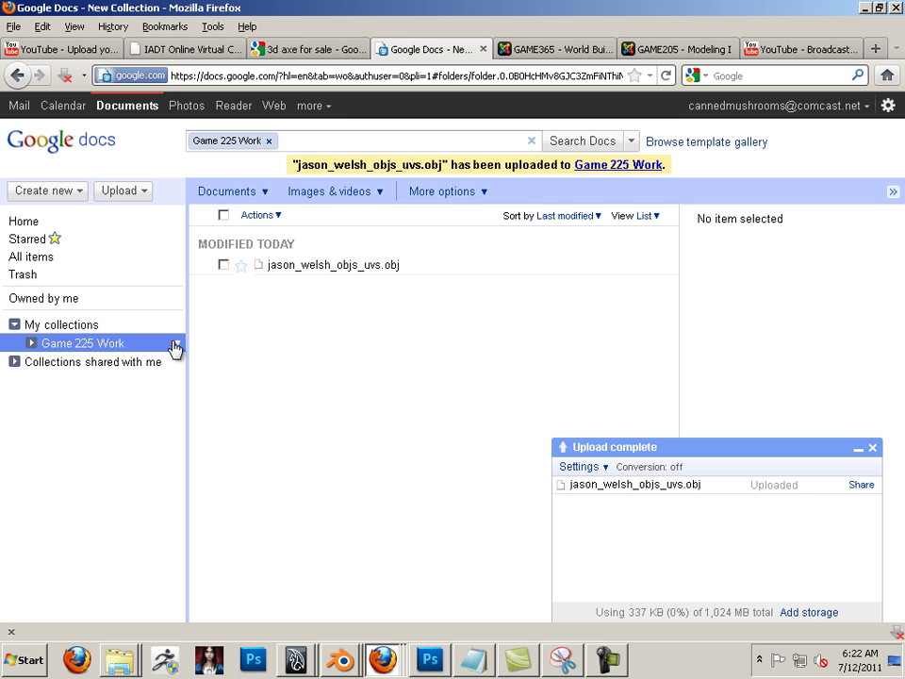
# - Change the sharing visibility of the Game 225 Work collection to Public on the web and save it
pyautogui.click(176, 345)
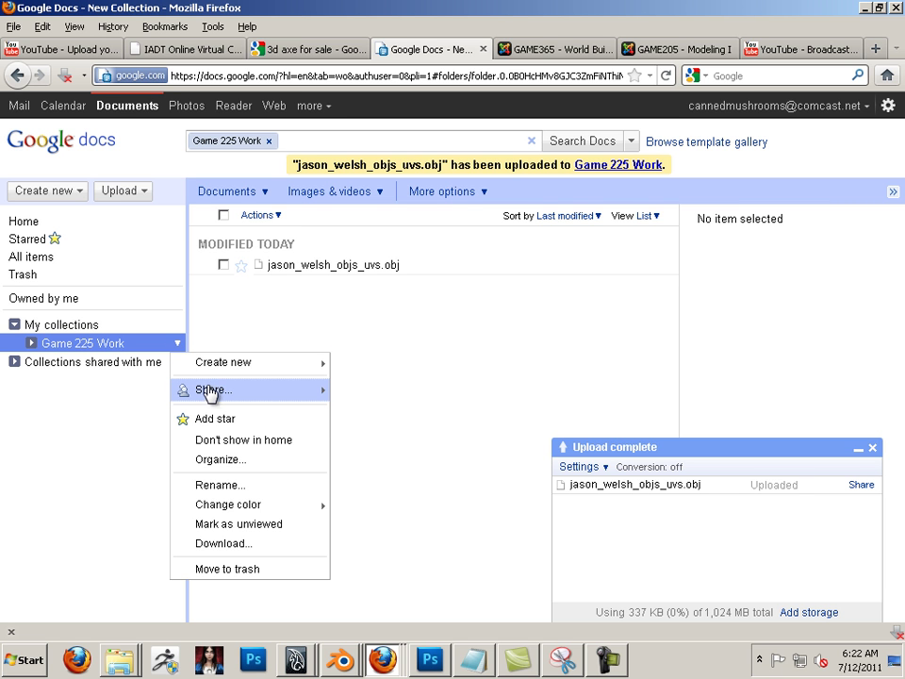
pyautogui.moveTo(212, 392)
pyautogui.click(370, 389)
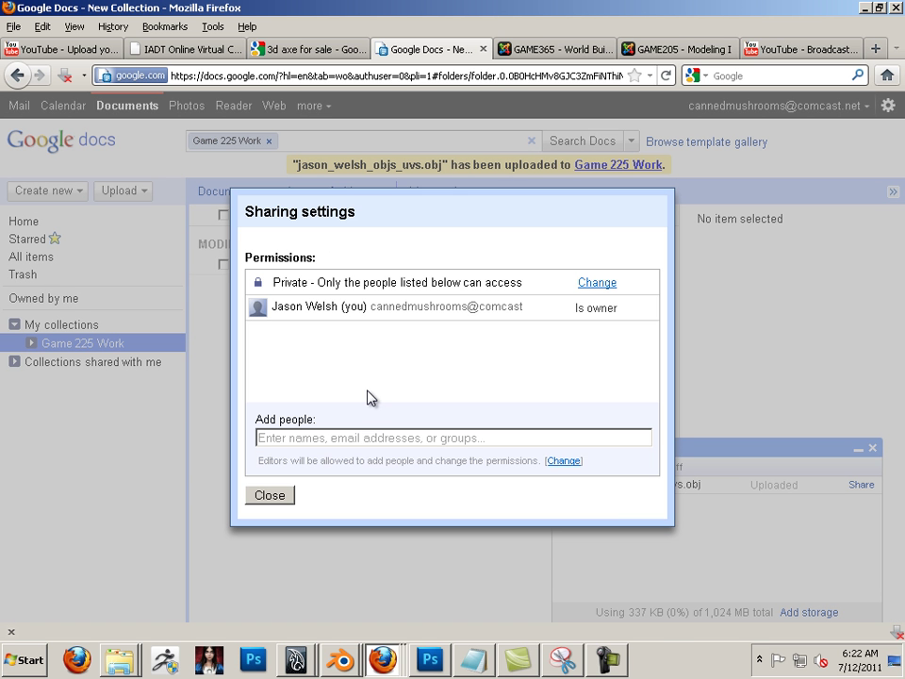
pyautogui.click(599, 284)
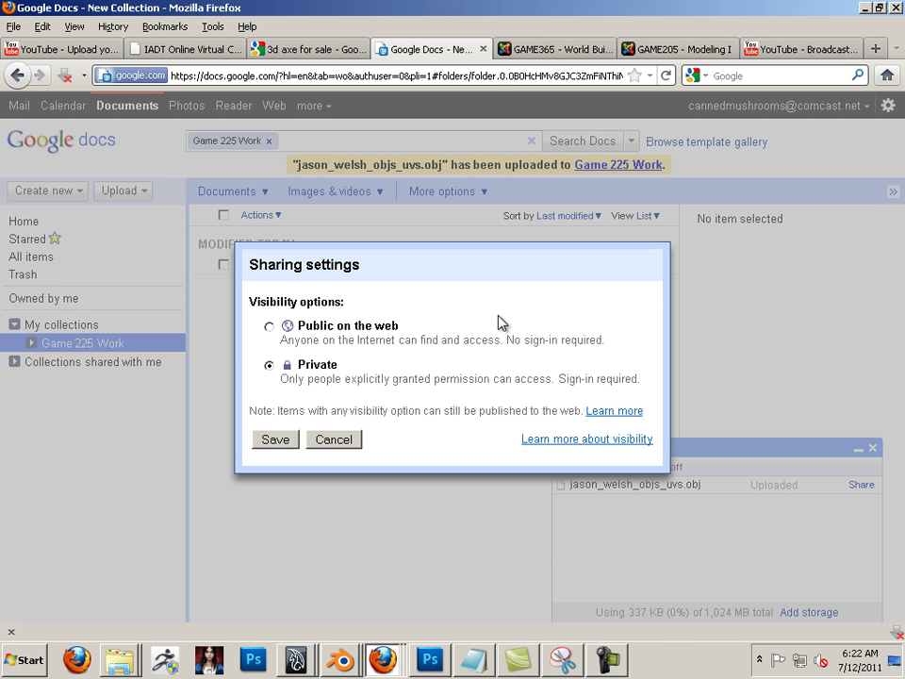
pyautogui.click(270, 326)
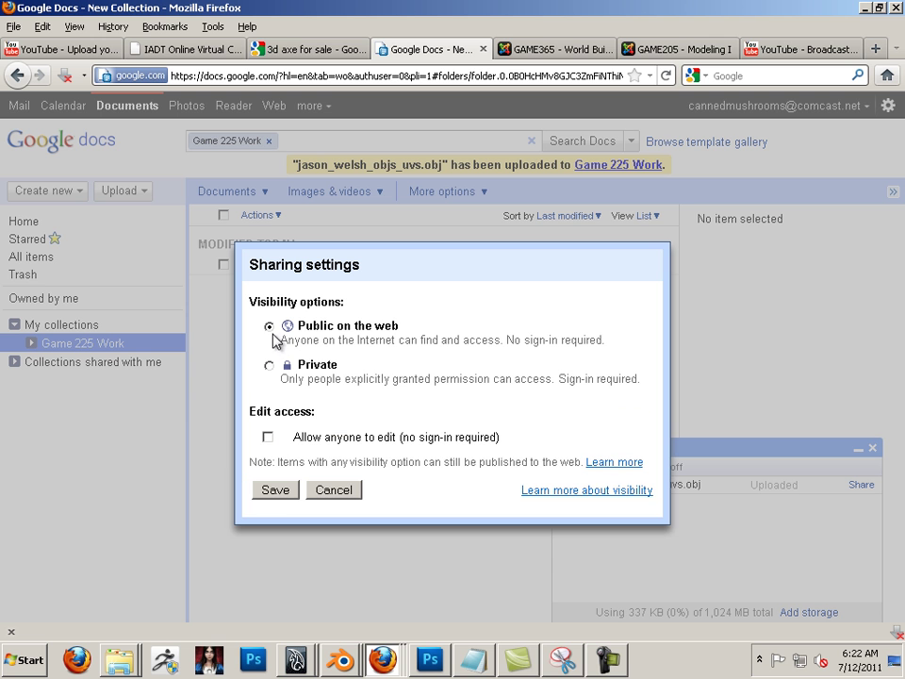
pyautogui.click(282, 489)
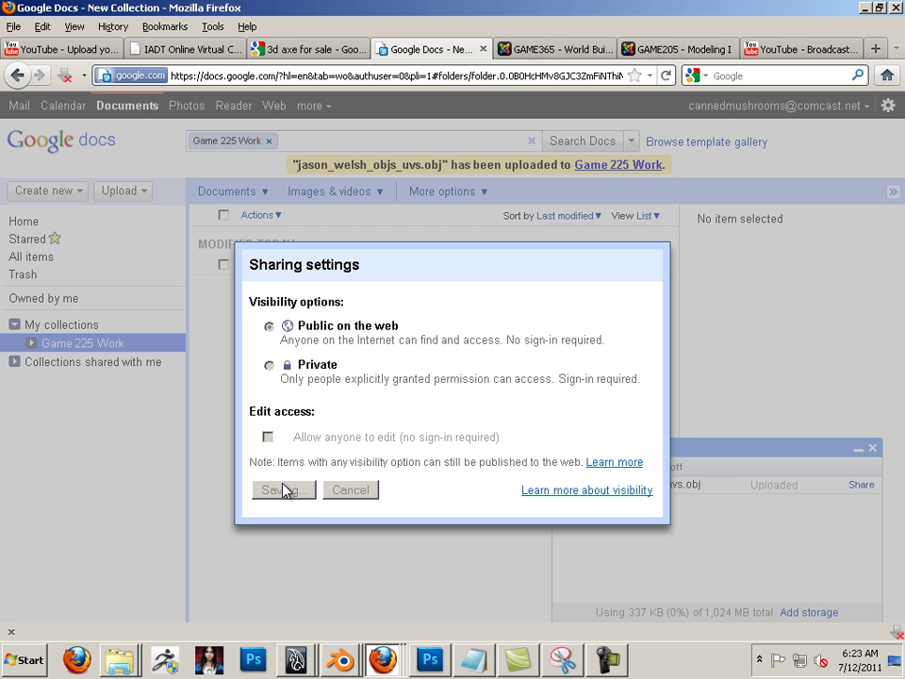
pyautogui.click(283, 532)
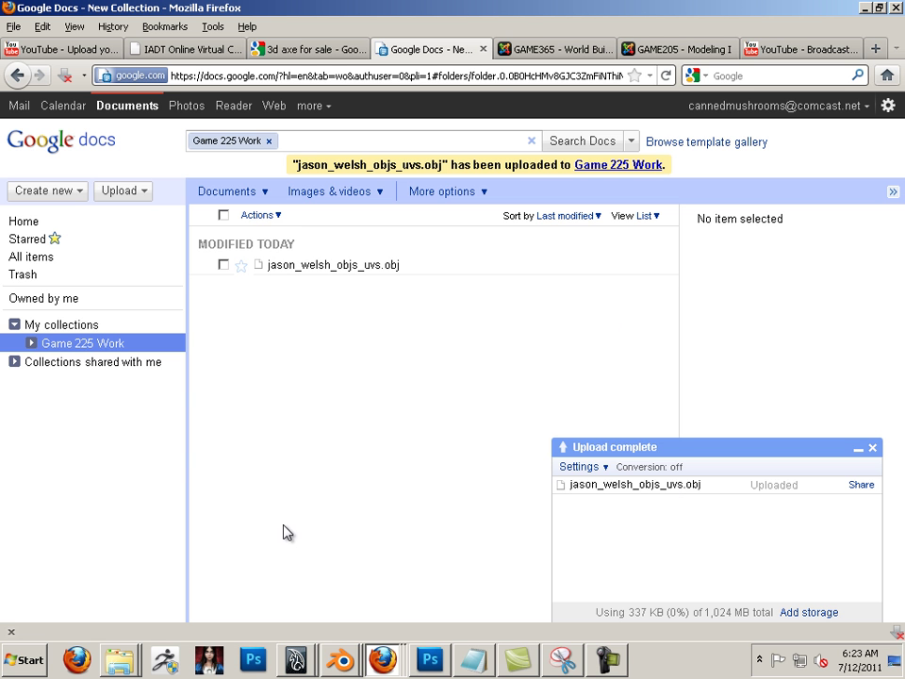
# - Copy the sharing link of the Game 225 Work collection from its sharing settings
pyautogui.moveTo(113, 347)
pyautogui.click(622, 168)
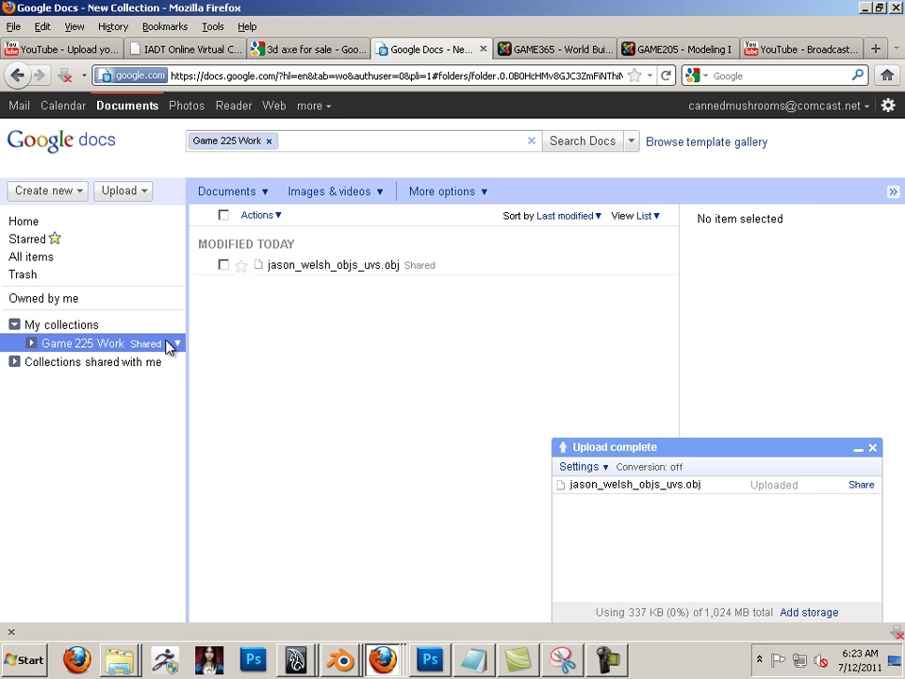
pyautogui.click(177, 345)
pyautogui.moveTo(200, 394)
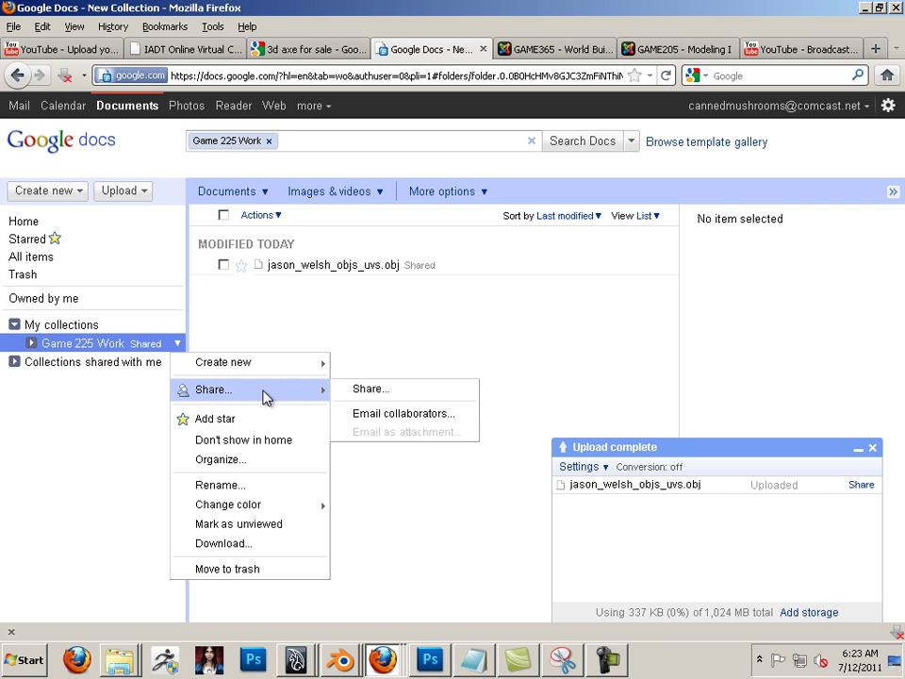
pyautogui.click(368, 391)
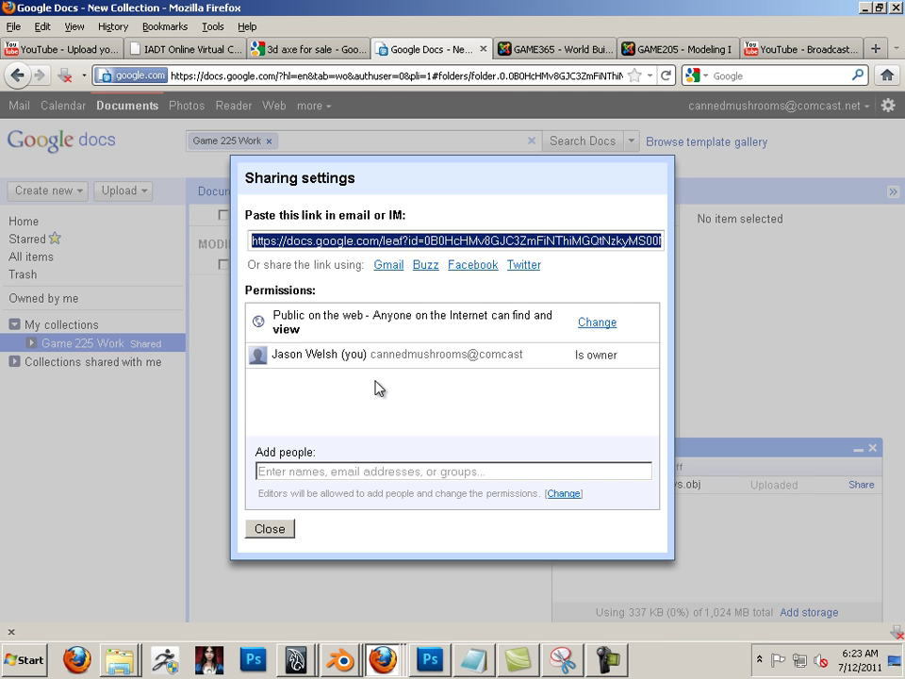
pyautogui.rightClick(407, 241)
pyautogui.click(439, 297)
pyautogui.click(269, 528)
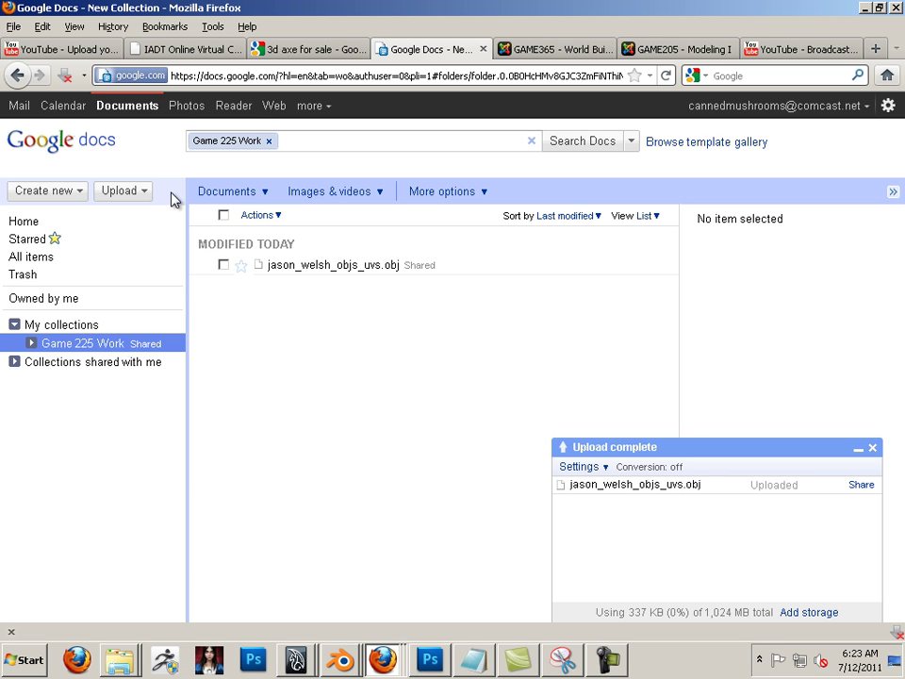
# - Create a new document containing the line "Here is my objects with UVs" with three blank lines above it
pyautogui.click(81, 189)
pyautogui.click(79, 213)
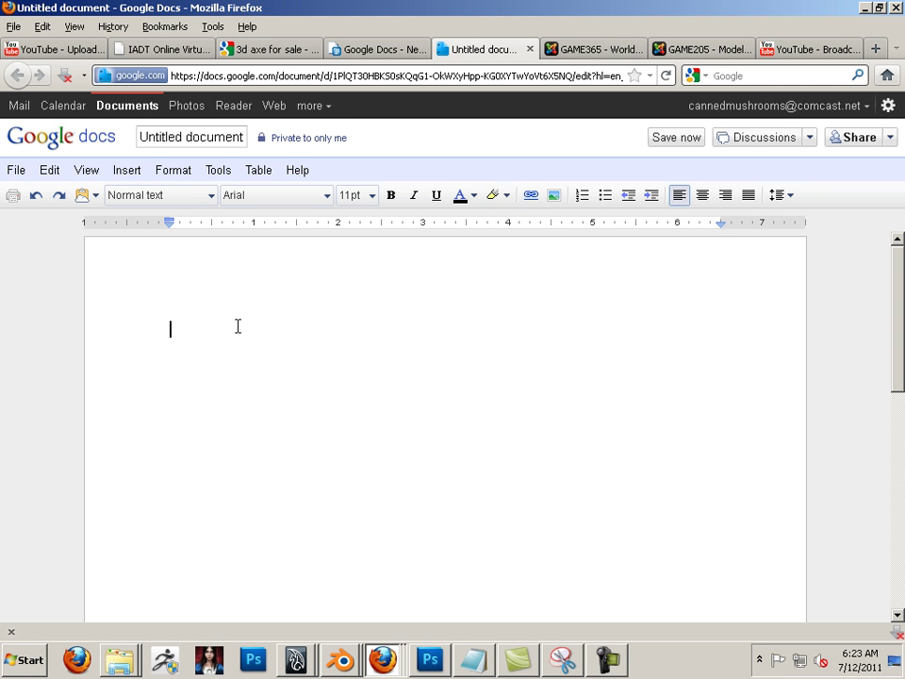
pyautogui.write('Here is my objects with UVs')
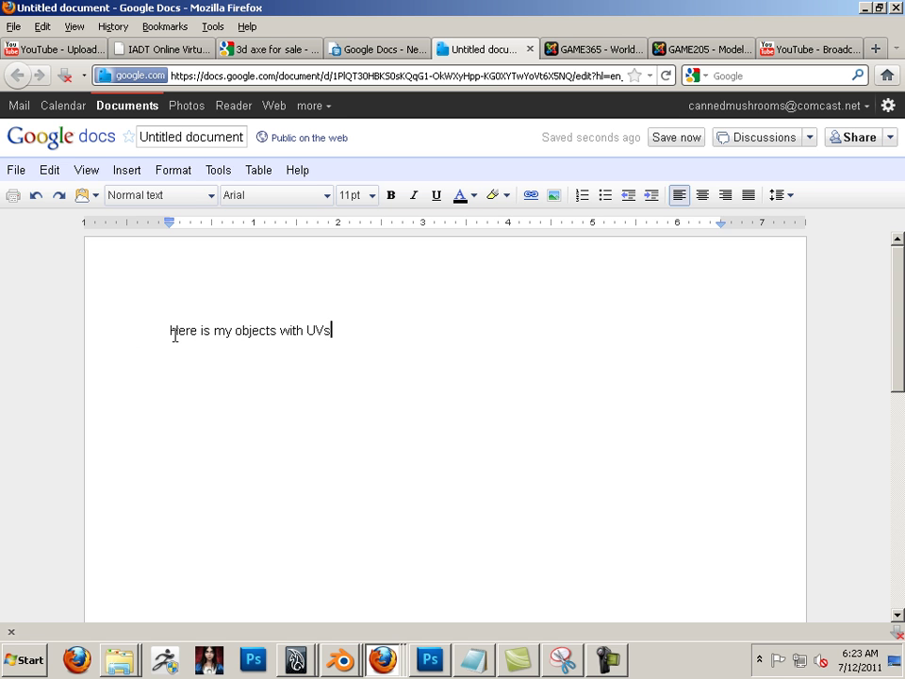
pyautogui.press('Return')
pyautogui.press('Return')
pyautogui.press('Return')
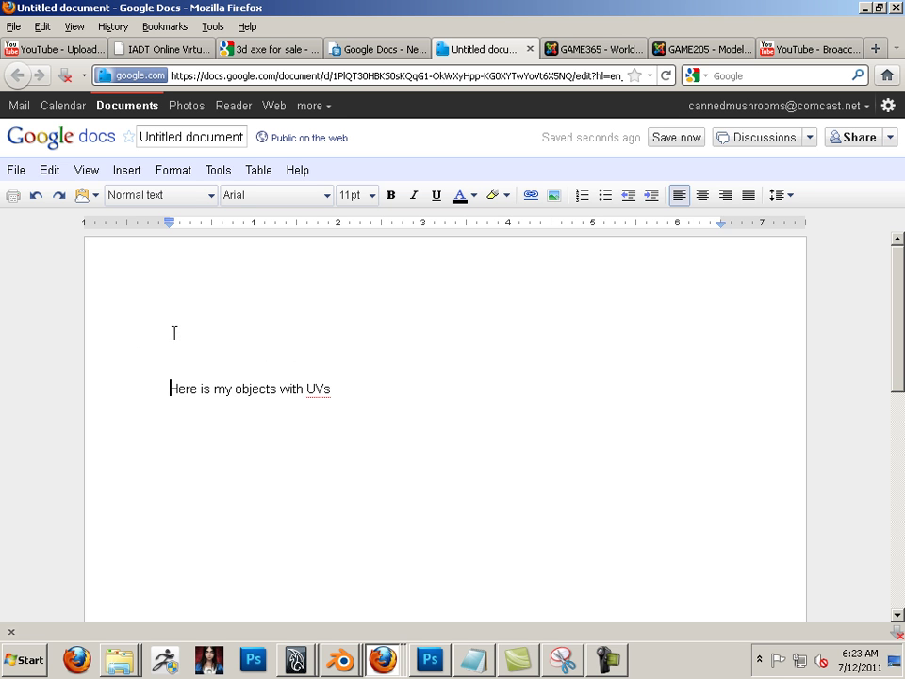
# - Turn the text "Here is my objects with UVs" into a link to the copied collection address
pyautogui.moveTo(346, 389); pyautogui.dragTo(154, 380)
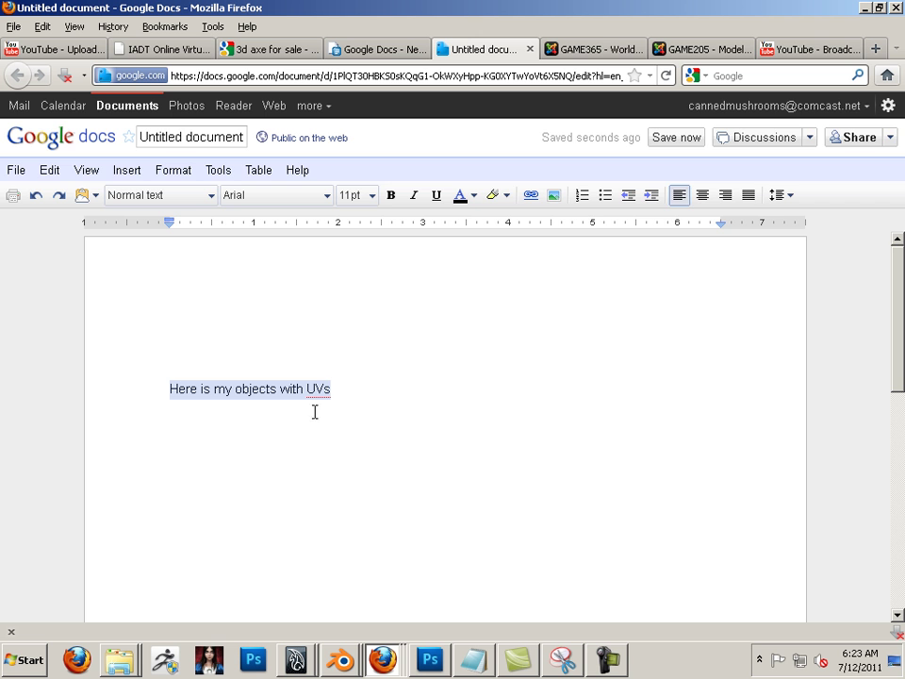
pyautogui.click(531, 195)
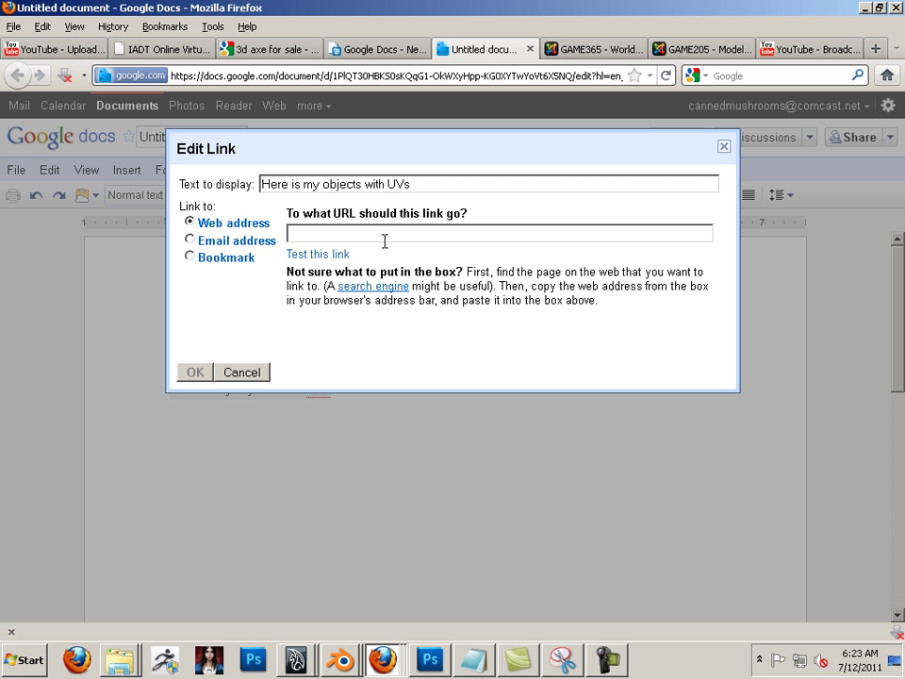
pyautogui.hotkey('ctrl', 'v')
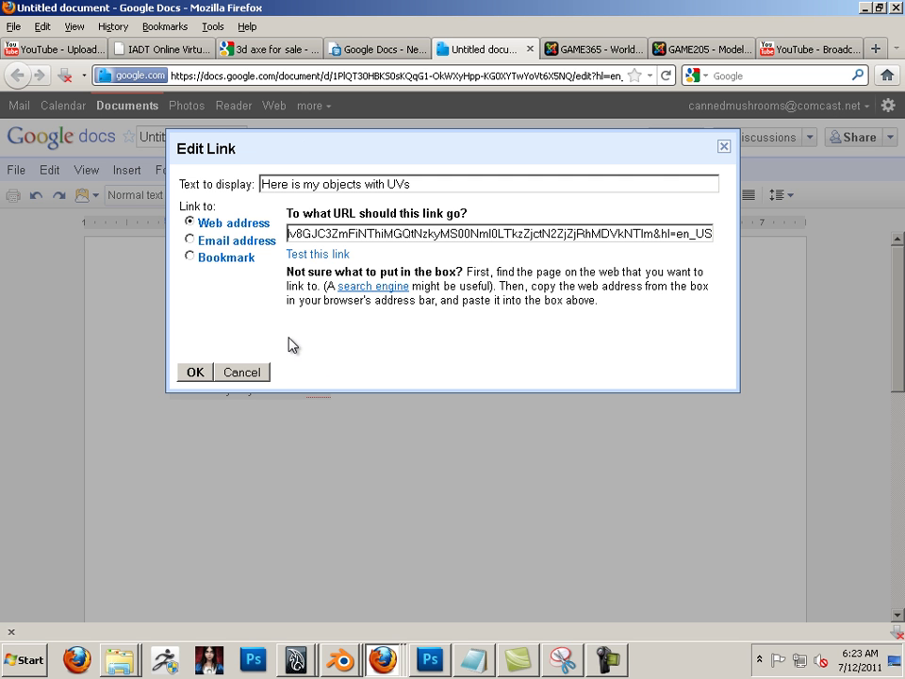
pyautogui.click(195, 372)
# - Add more blank lines above the link to make room at the start of the document
pyautogui.click(273, 325)
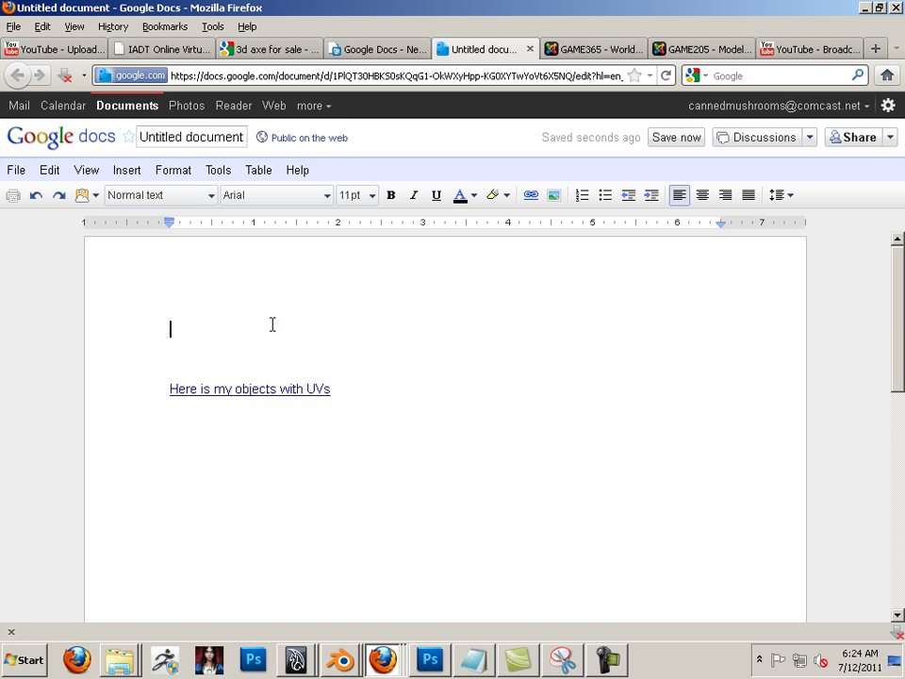
pyautogui.press('Return')
pyautogui.press('Return')
pyautogui.press('Return')
pyautogui.press('Return')
pyautogui.press('Return')
pyautogui.press('Return')
pyautogui.press('Return')
pyautogui.press('Return')
pyautogui.press('Return')
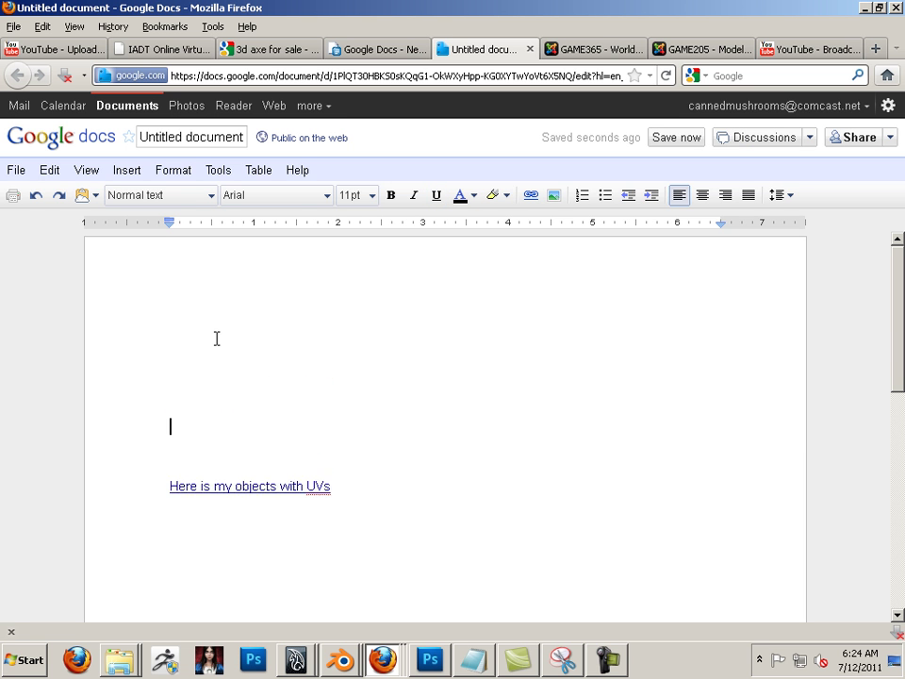
pyautogui.press('Return')
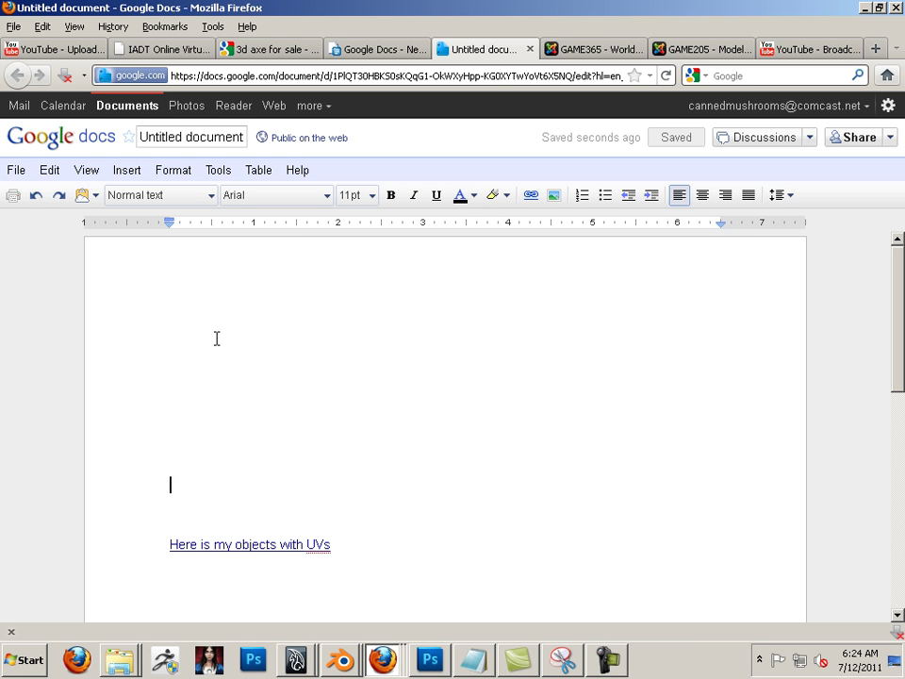
# - Switch to the Uv objects scene in Maya and move everything from the cones to the spheres along X, away from the first four pairs
pyautogui.click(295, 660)
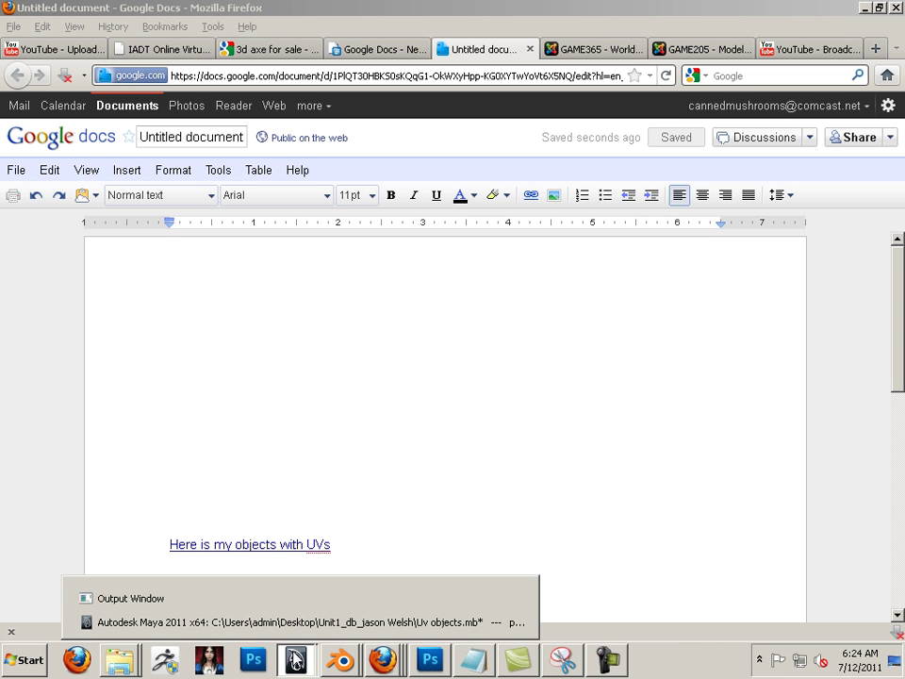
pyautogui.click(300, 639)
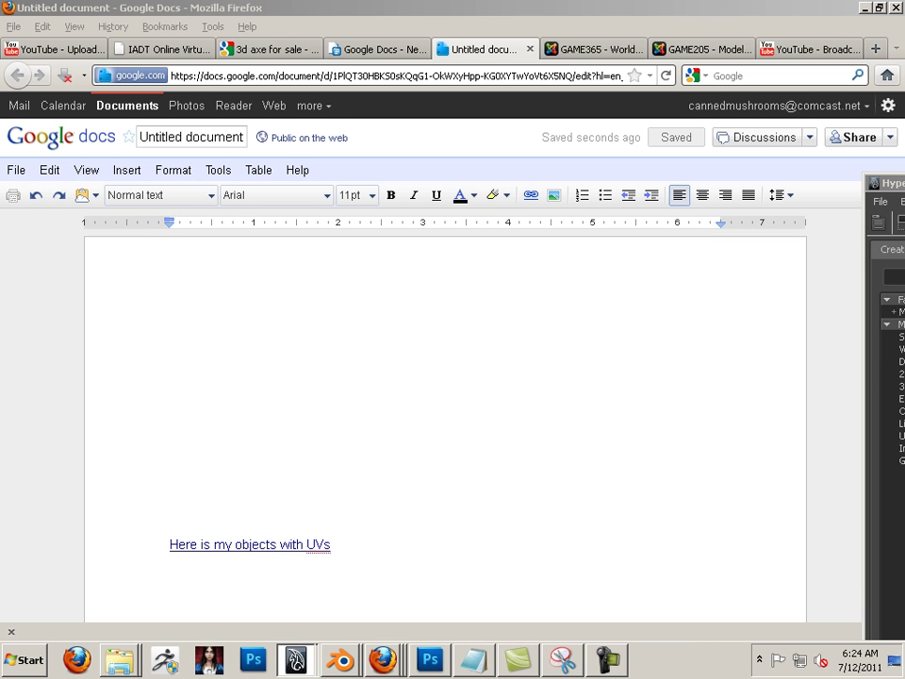
pyautogui.moveTo(0, 67); pyautogui.dragTo(332, 39)
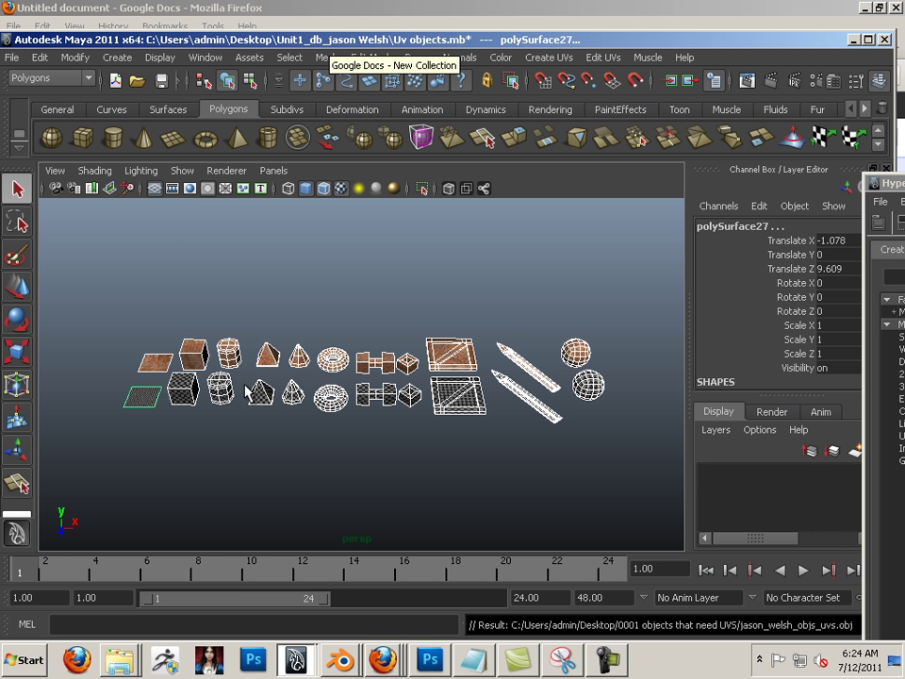
pyautogui.moveTo(288, 289); pyautogui.dragTo(646, 504)
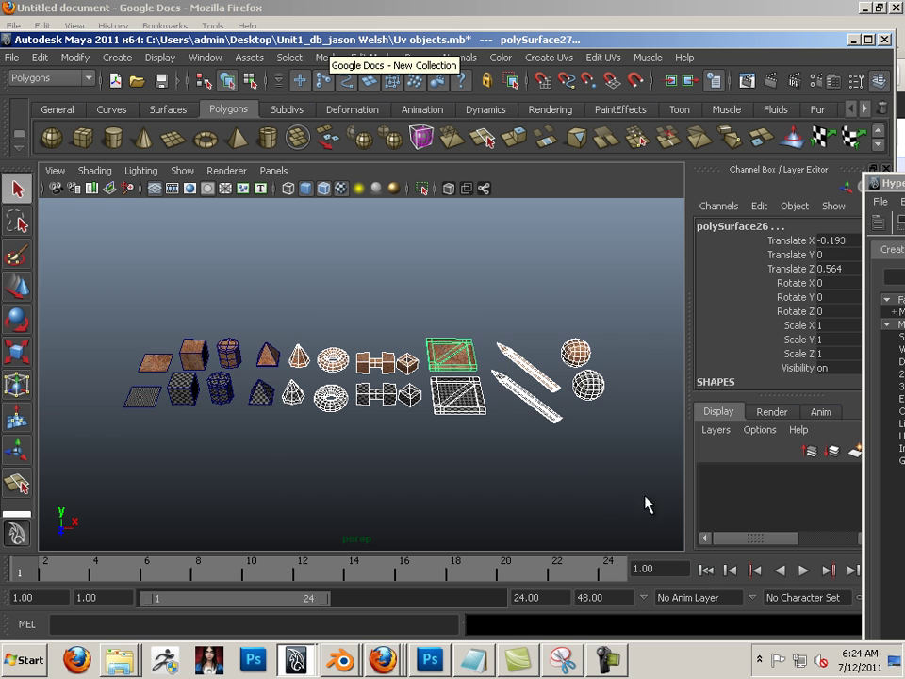
pyautogui.click(17, 286)
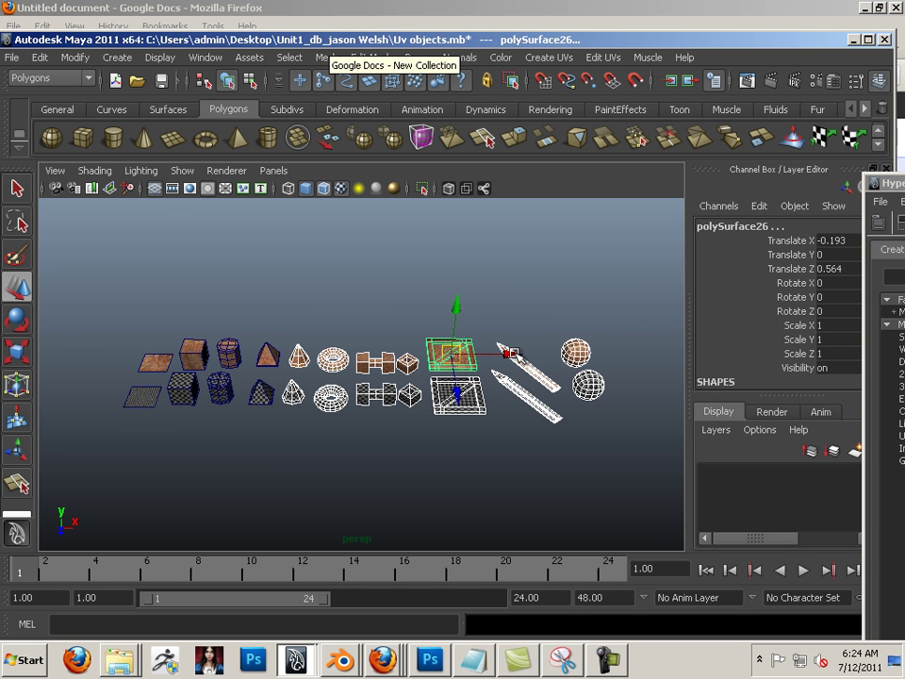
pyautogui.moveTo(393, 391); pyautogui.dragTo(553, 407)
pyautogui.press('f')
# - Move the crates, planks and spheres farther along X, away from the middle group, to about Translate X 25.8
pyautogui.moveTo(570, 307); pyautogui.dragTo(414, 439)
pyautogui.moveTo(443, 366); pyautogui.dragTo(594, 367)
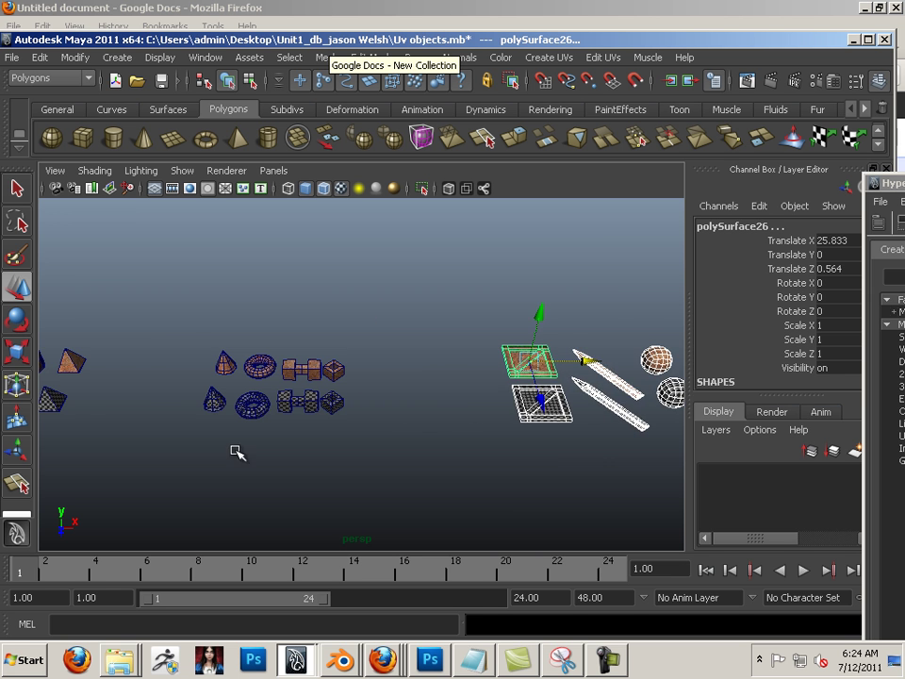
pyautogui.moveTo(236, 452)
pyautogui.mouseDown()
pyautogui.moveTo(430, 421)
pyautogui.moveTo(436, 439)
pyautogui.mouseUp()
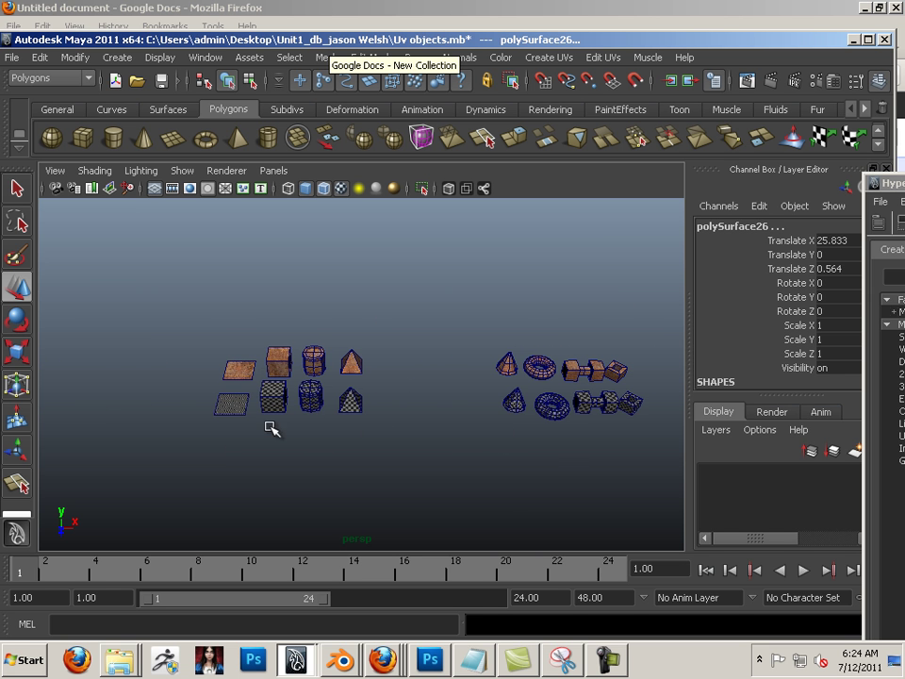
# - Frame the plane, cube, cylinder and pyramid pairs in the perspective view and clear the selection
pyautogui.moveTo(269, 426); pyautogui.dragTo(567, 483)
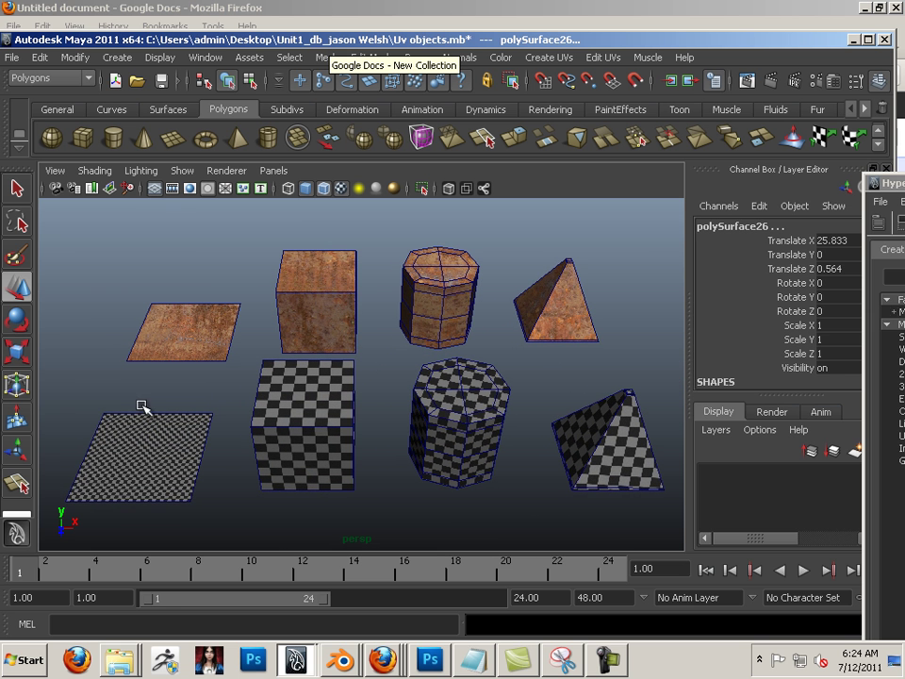
pyautogui.click(79, 240)
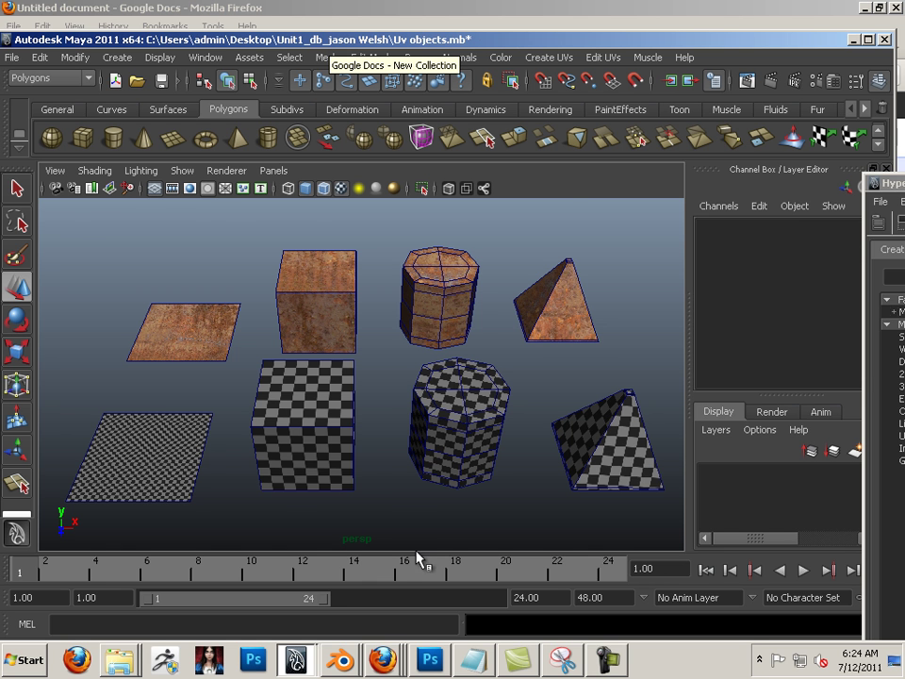
# - Switch to Photoshop and close all three open documents without saving their changes
pyautogui.click(429, 659)
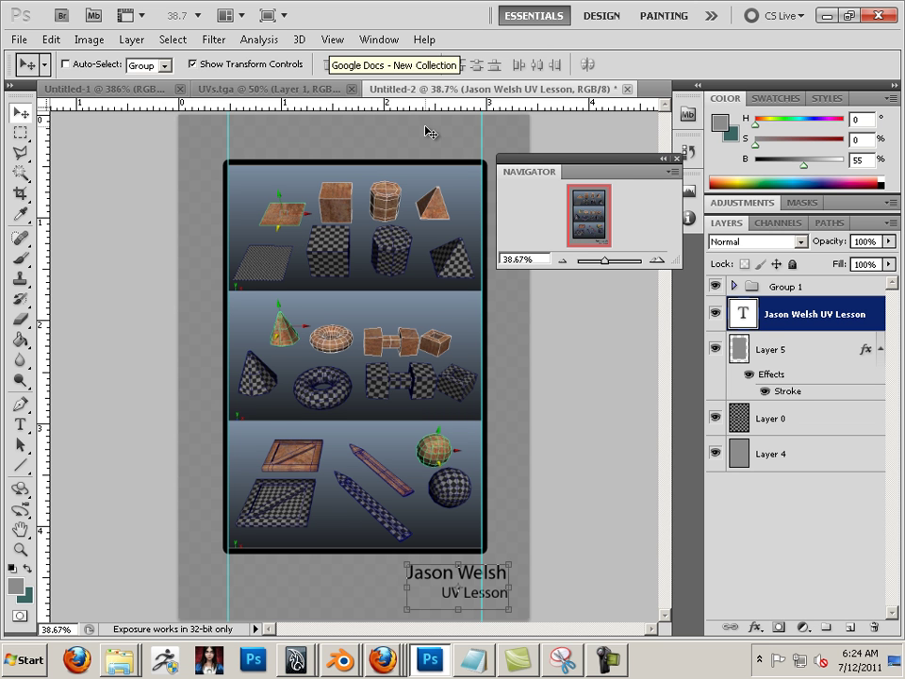
pyautogui.click(629, 89)
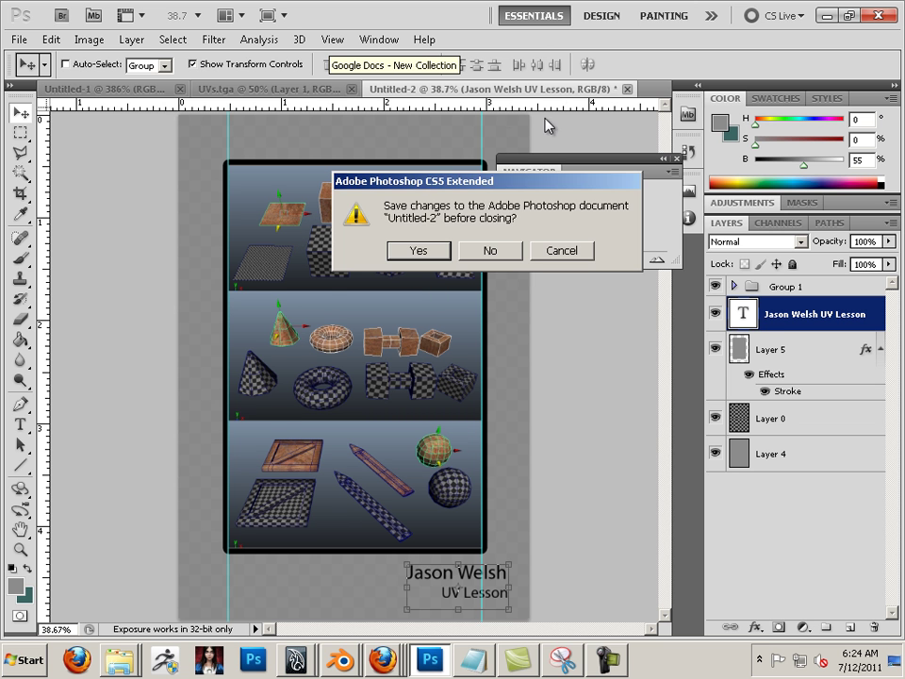
pyautogui.click(502, 251)
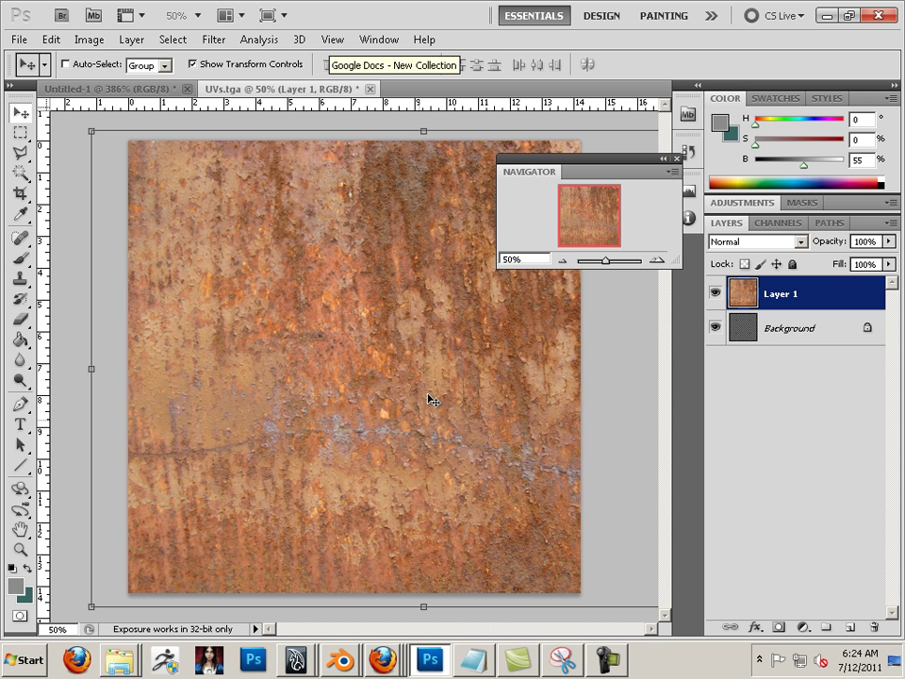
pyautogui.click(371, 88)
pyautogui.click(485, 258)
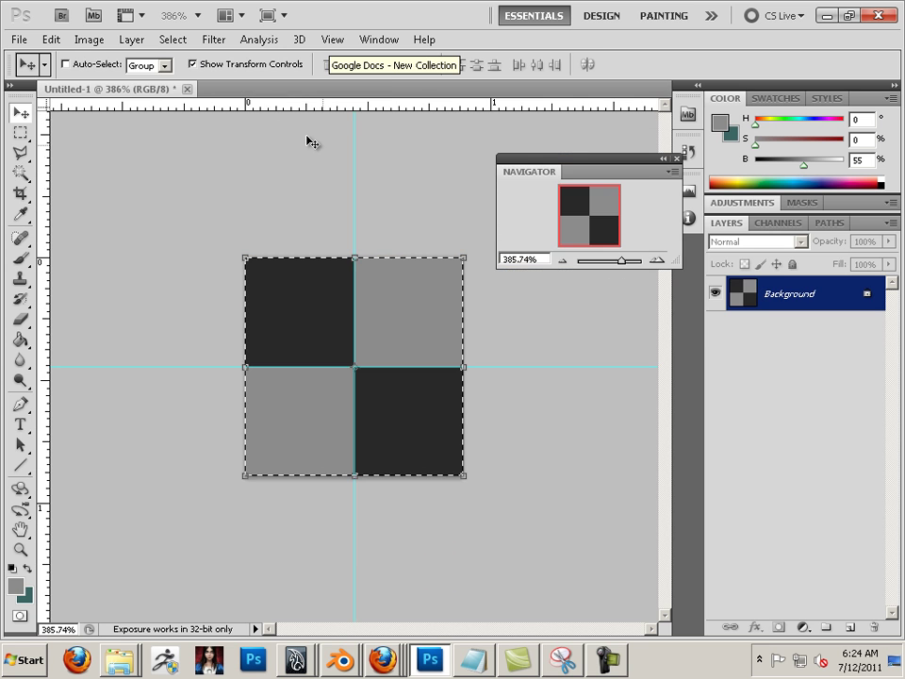
pyautogui.click(186, 89)
pyautogui.click(490, 253)
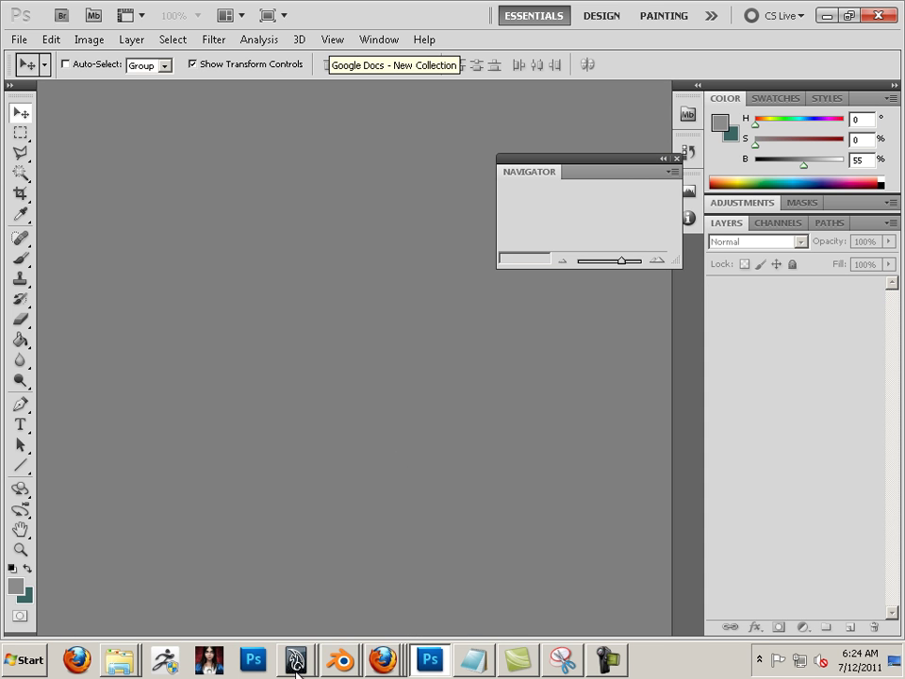
# - Return to the Uv objects scene in Maya and launch the Snipping Tool over it
pyautogui.moveTo(295, 658)
pyautogui.click(265, 628)
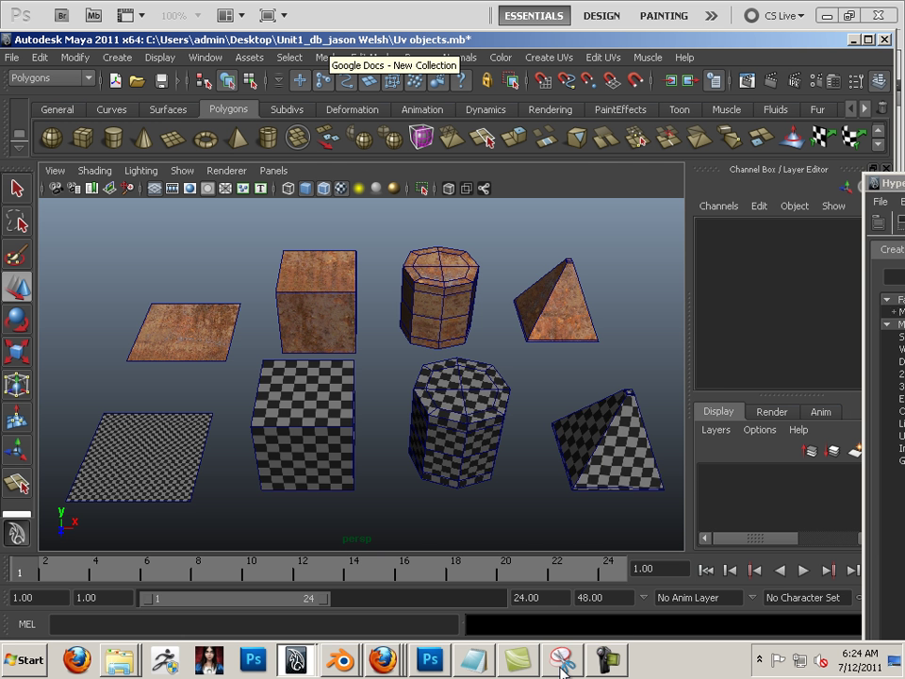
pyautogui.moveTo(564, 666)
pyautogui.click(26, 659)
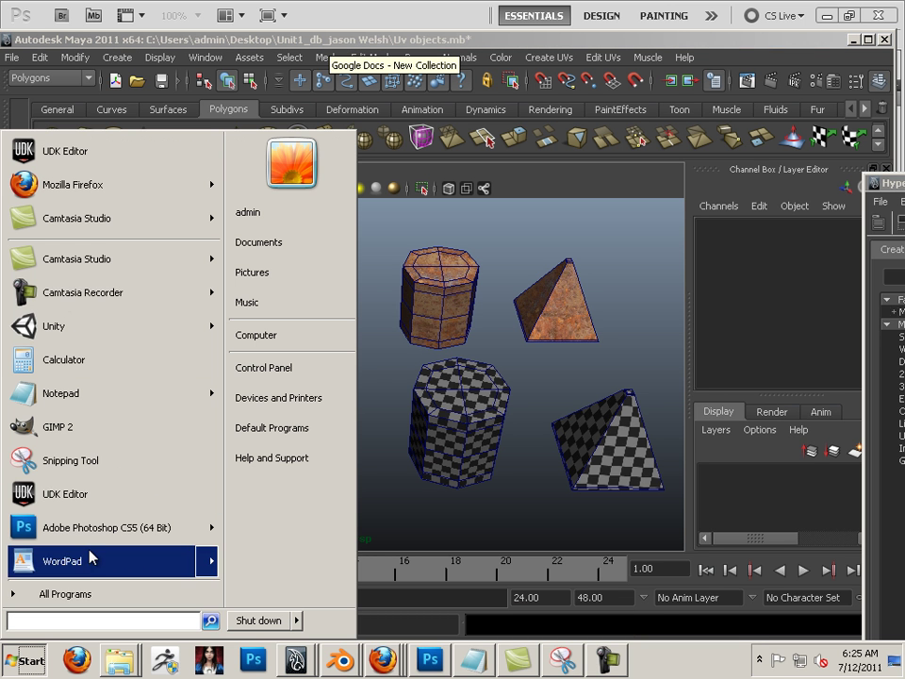
pyautogui.click(92, 593)
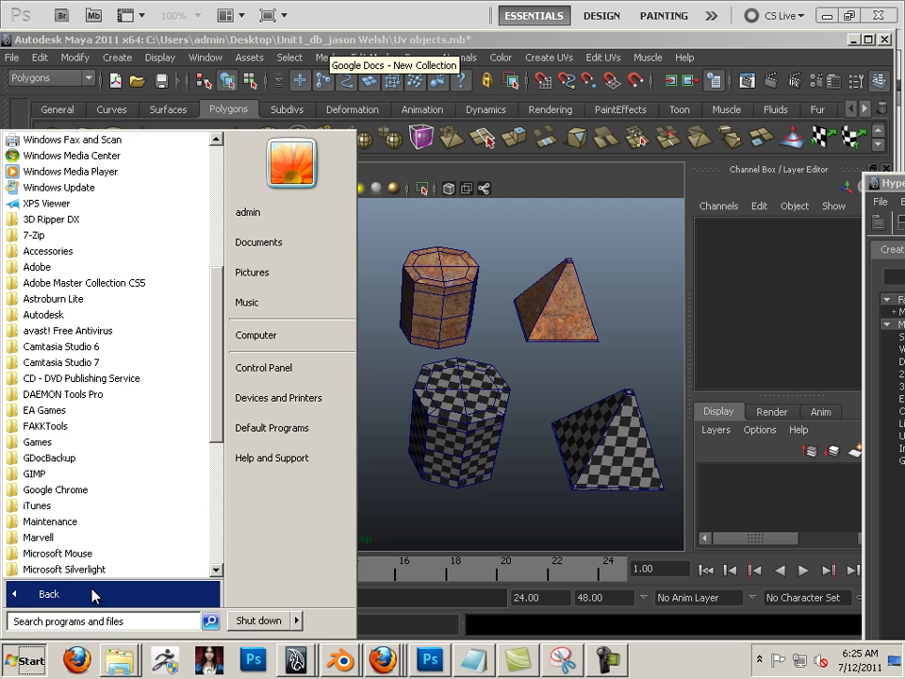
pyautogui.click(104, 251)
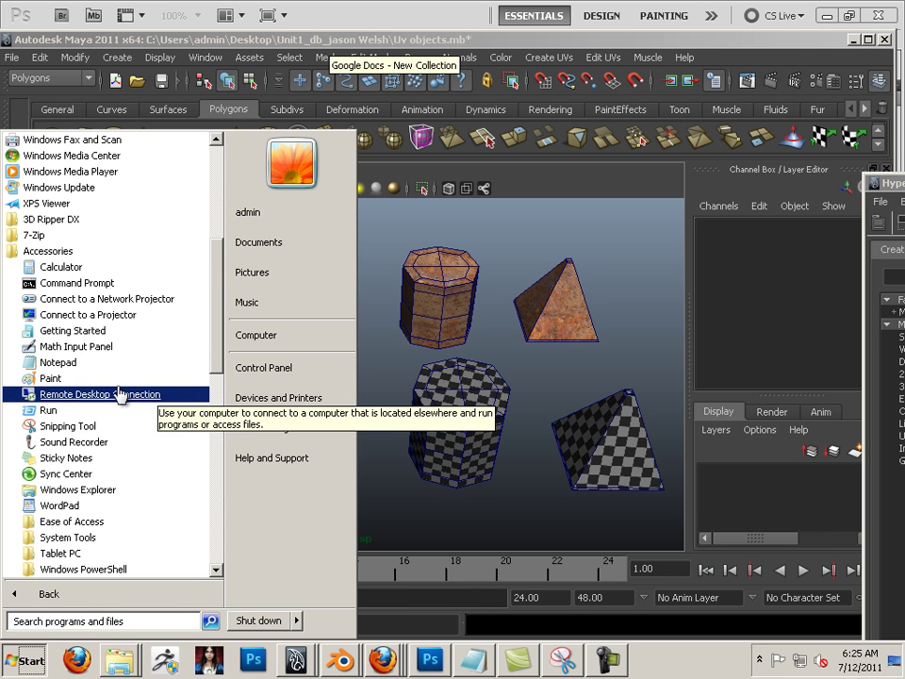
pyautogui.click(67, 426)
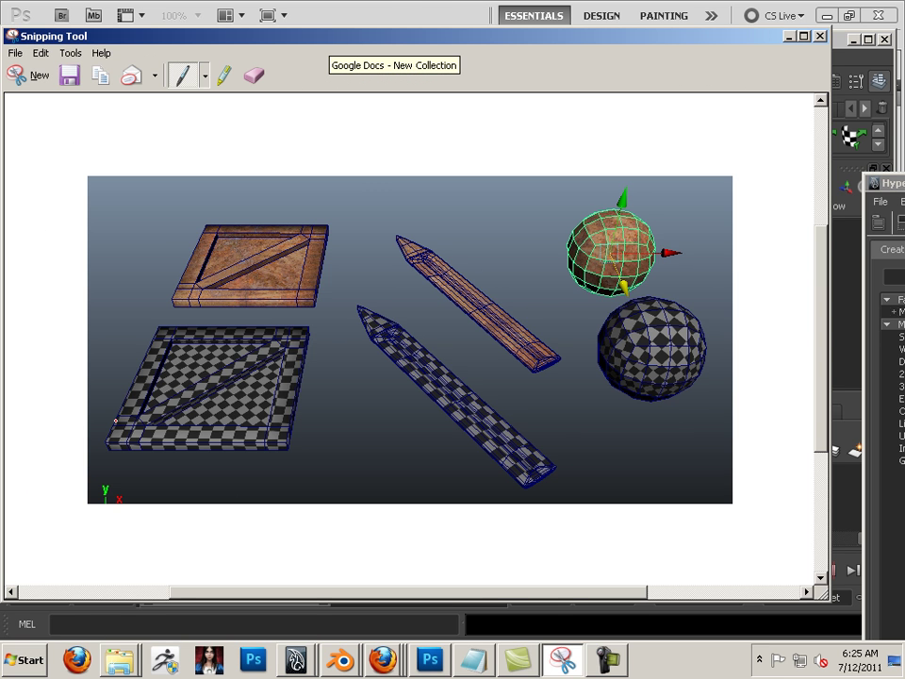
# - Snip the Maya viewport area showing the plane, cube, cylinder and pyramid pairs, and copy the snip
pyautogui.moveTo(89, 34); pyautogui.dragTo(452, 99)
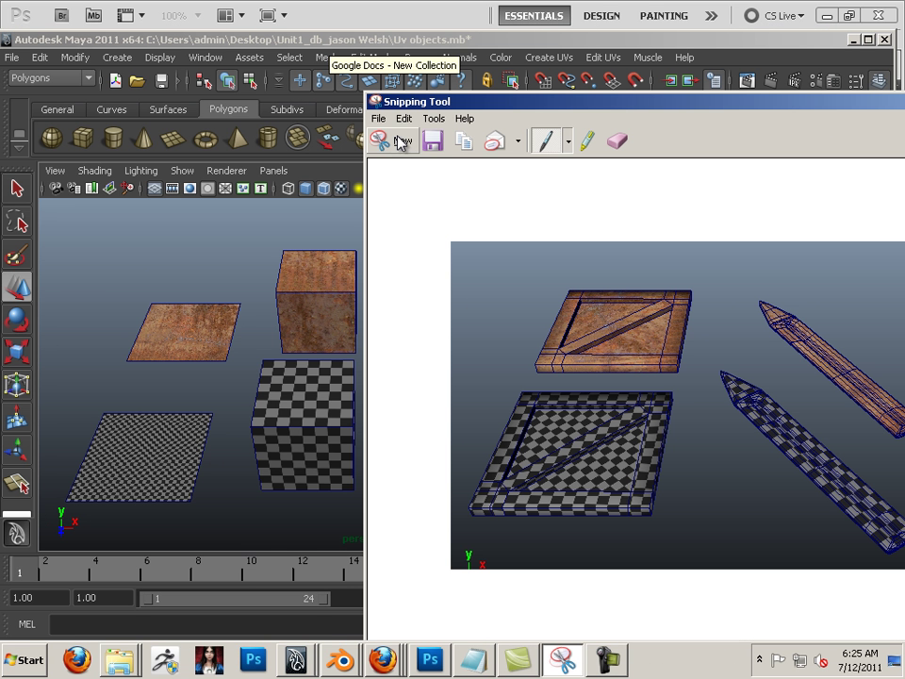
pyautogui.moveTo(436, 101); pyautogui.dragTo(904, 142)
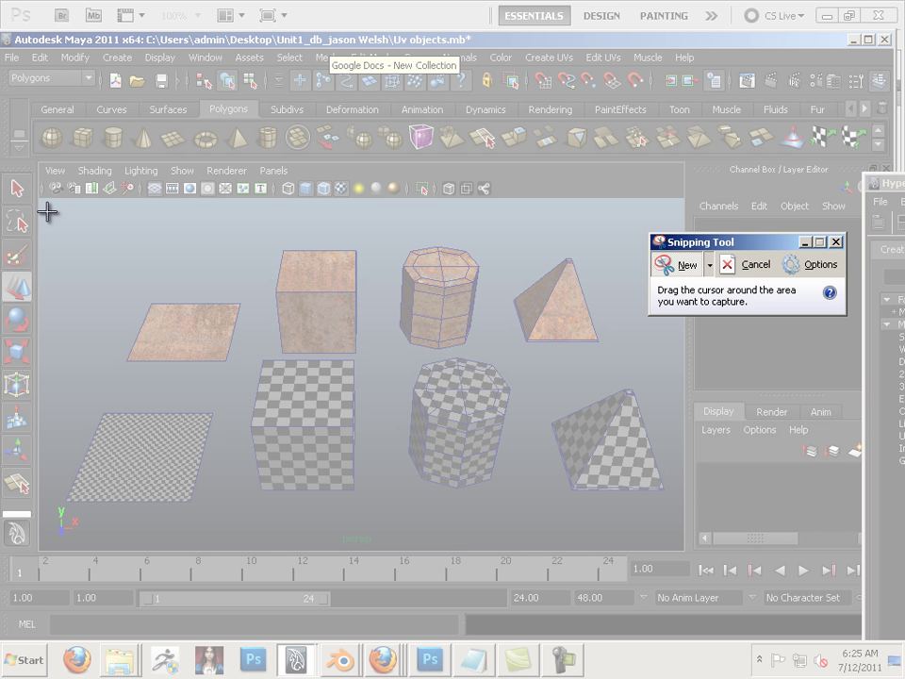
pyautogui.moveTo(45, 211); pyautogui.dragTo(679, 546)
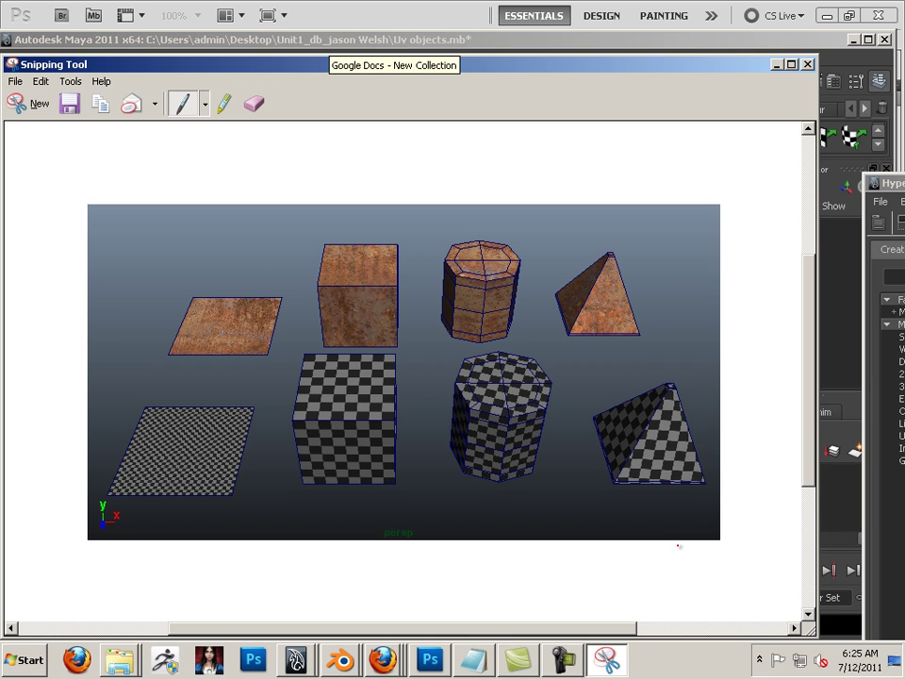
pyautogui.click(40, 81)
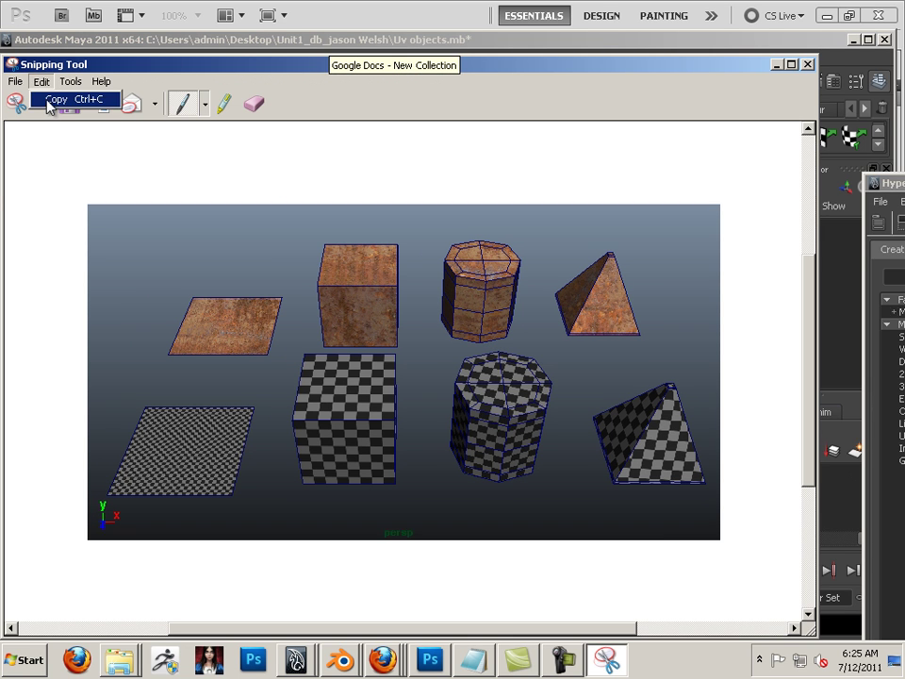
pyautogui.click(44, 96)
# - Switch to Photoshop, create a new document with the U.S. Paper preset and paste the copied snip into it
pyautogui.click(429, 659)
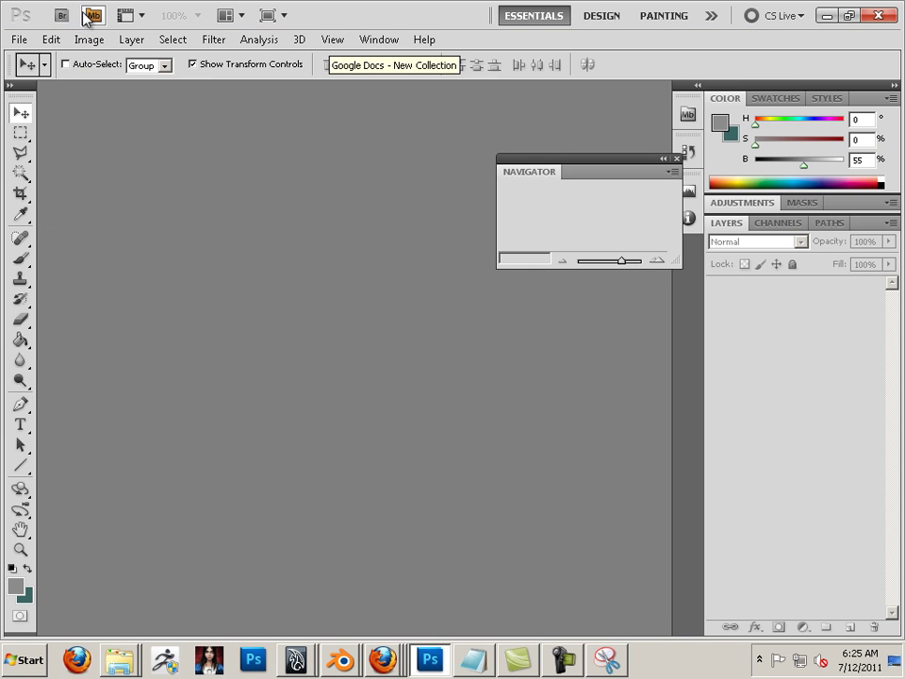
pyautogui.click(18, 39)
pyautogui.click(29, 57)
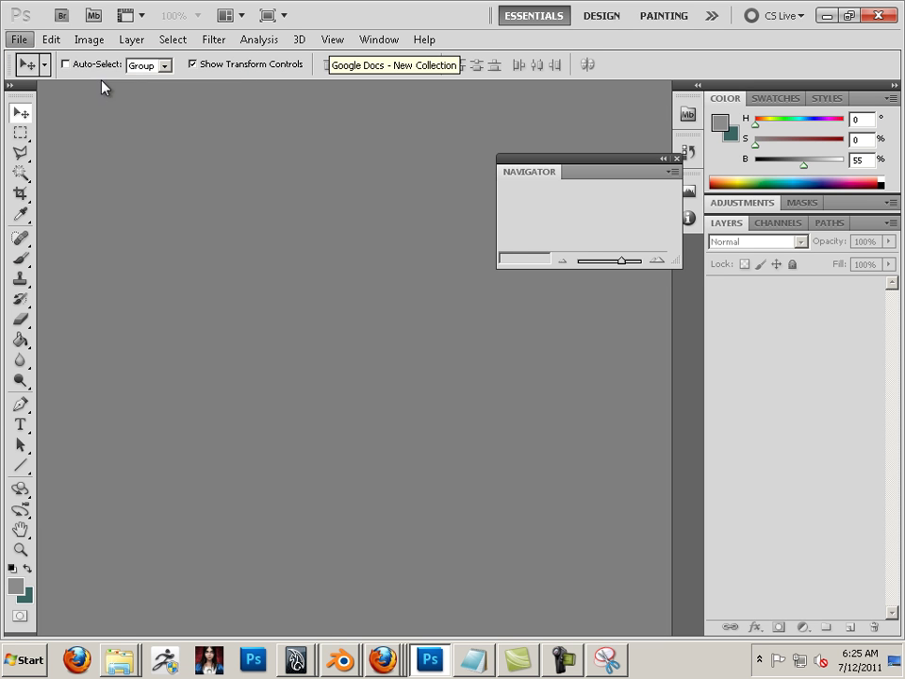
pyautogui.click(320, 183)
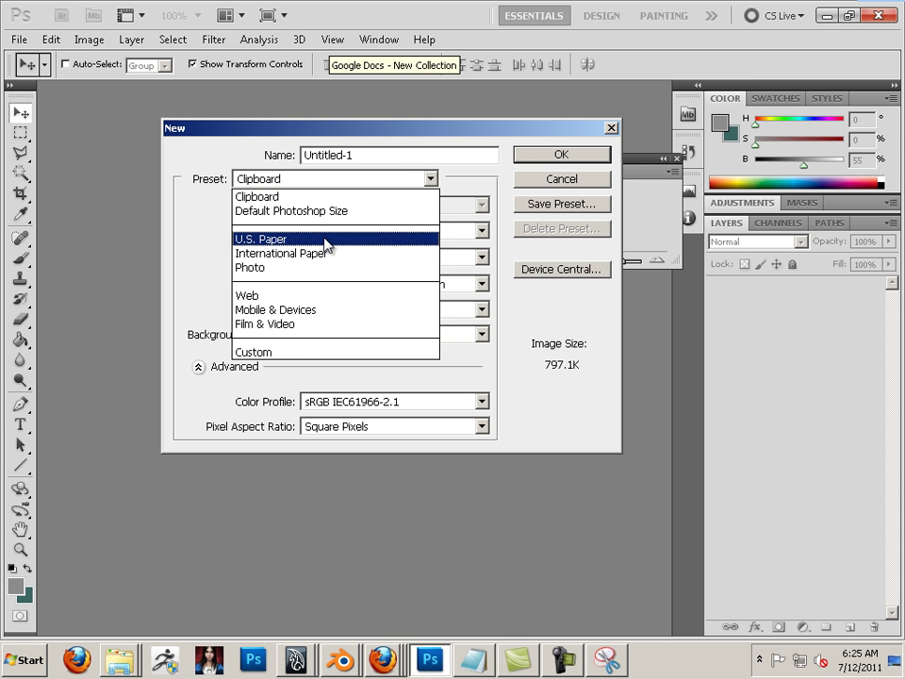
pyautogui.click(323, 239)
pyautogui.click(546, 157)
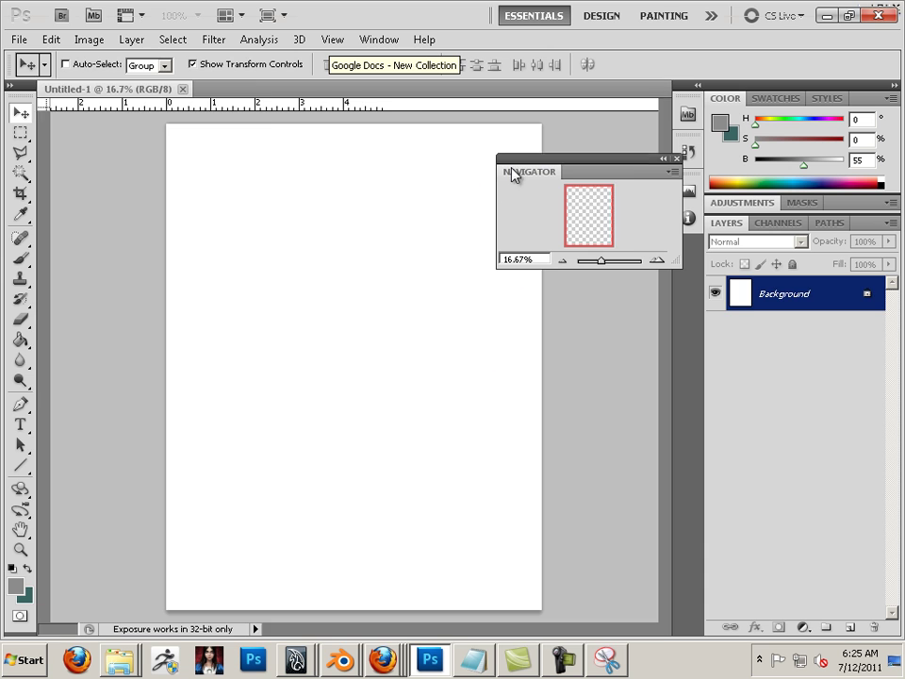
pyautogui.click(51, 40)
pyautogui.click(64, 178)
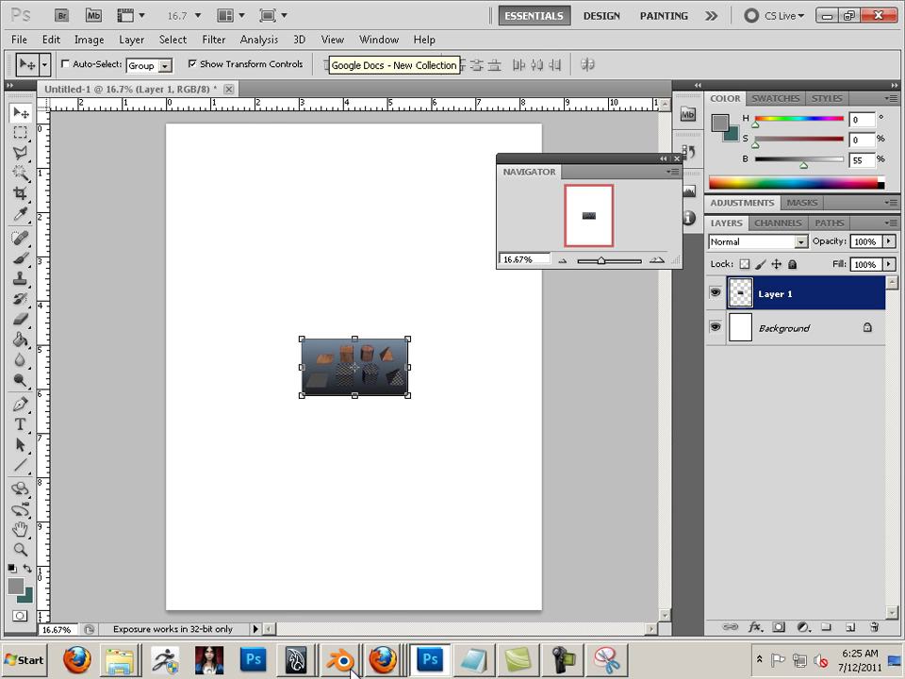
# - Return to Maya, snip the viewport area showing the cone, torus, dumbbell and hollow box pairs, and copy the snip
pyautogui.click(302, 666)
pyautogui.click(299, 633)
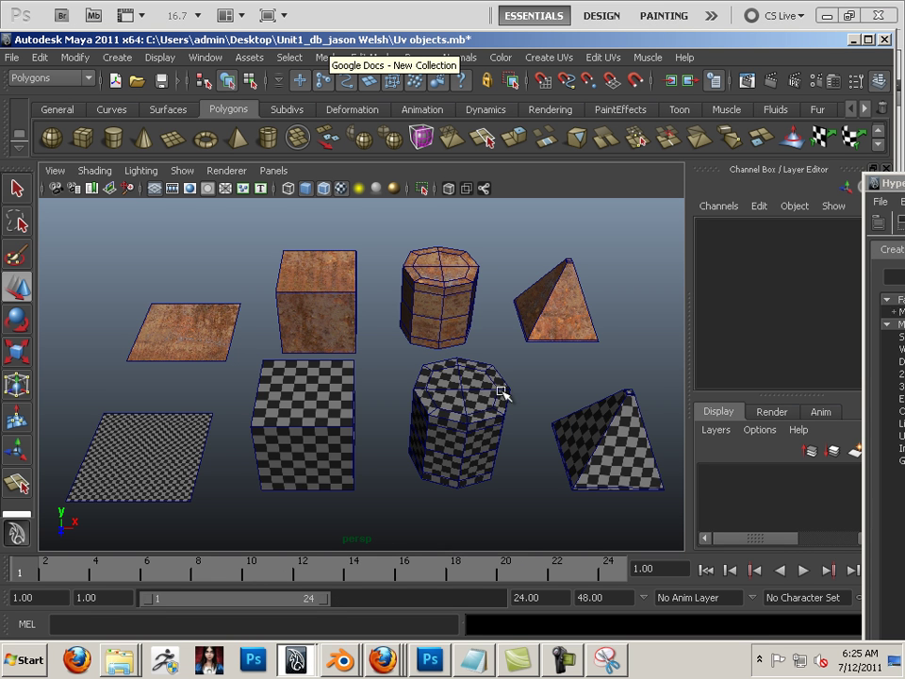
pyautogui.moveTo(527, 395); pyautogui.dragTo(530, 400)
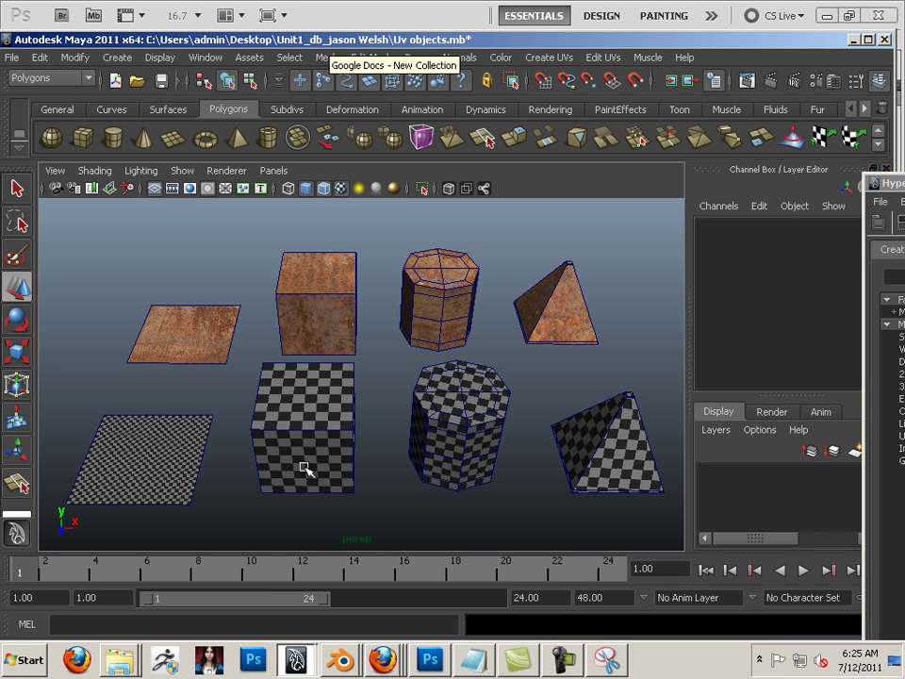
pyautogui.moveTo(484, 444); pyautogui.dragTo(85, 461)
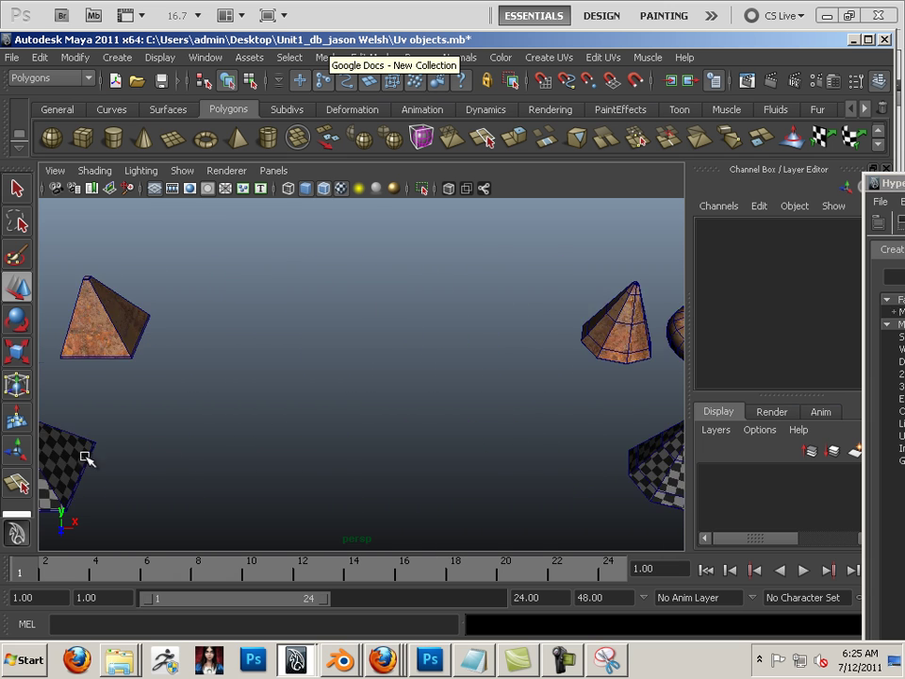
pyautogui.moveTo(592, 424); pyautogui.dragTo(213, 400)
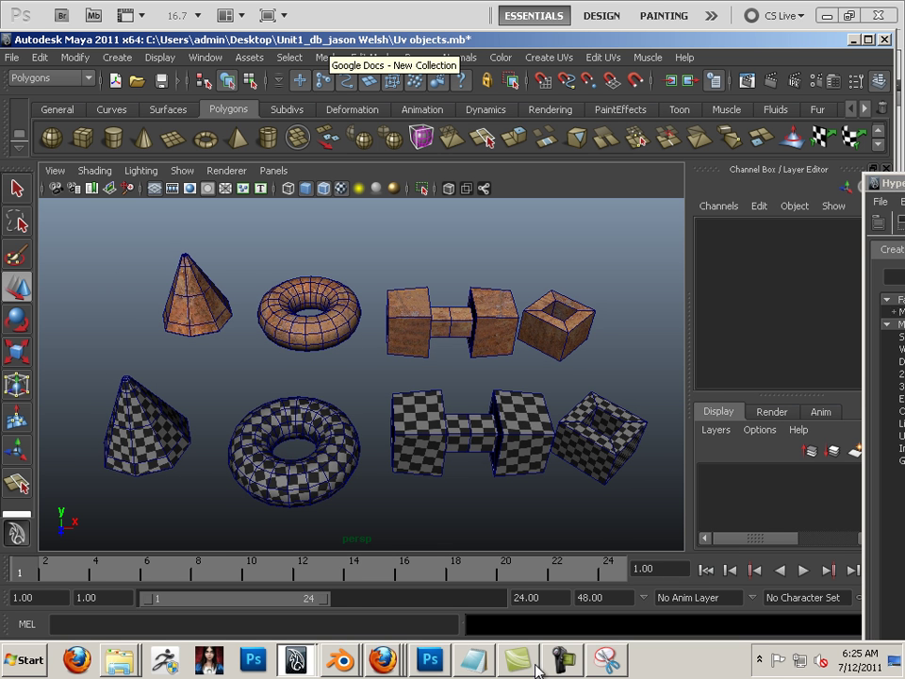
pyautogui.click(607, 662)
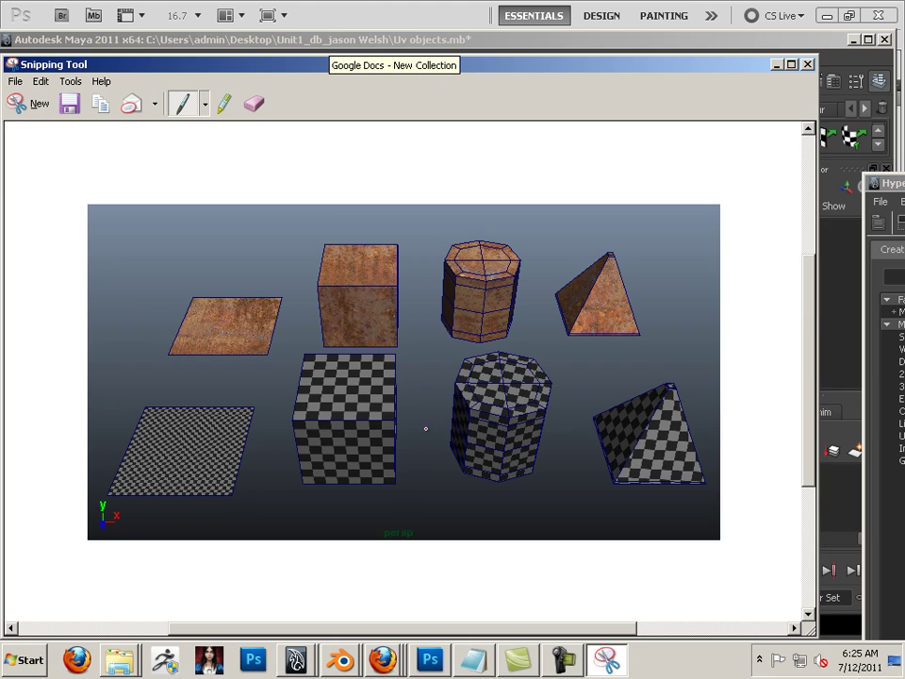
pyautogui.click(20, 103)
pyautogui.moveTo(43, 207); pyautogui.dragTo(679, 543)
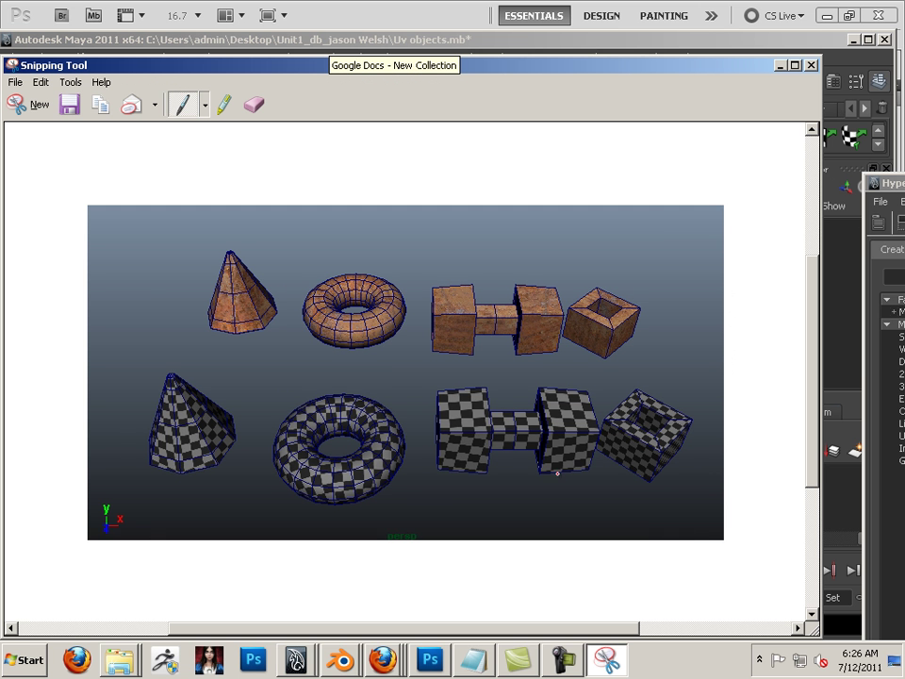
pyautogui.click(42, 82)
pyautogui.click(51, 99)
# - Paste the second snip into the Photoshop document and place it directly beneath the first one
pyautogui.hotkey('alt', 'Tab')
pyautogui.hotkey('ctrl', 'v')
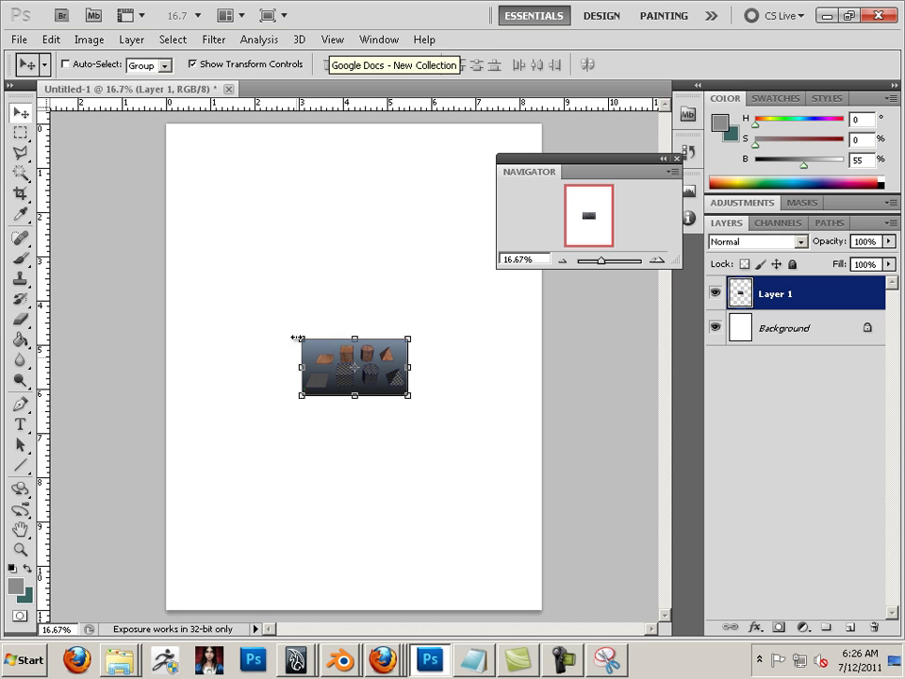
pyautogui.click(51, 40)
pyautogui.click(80, 166)
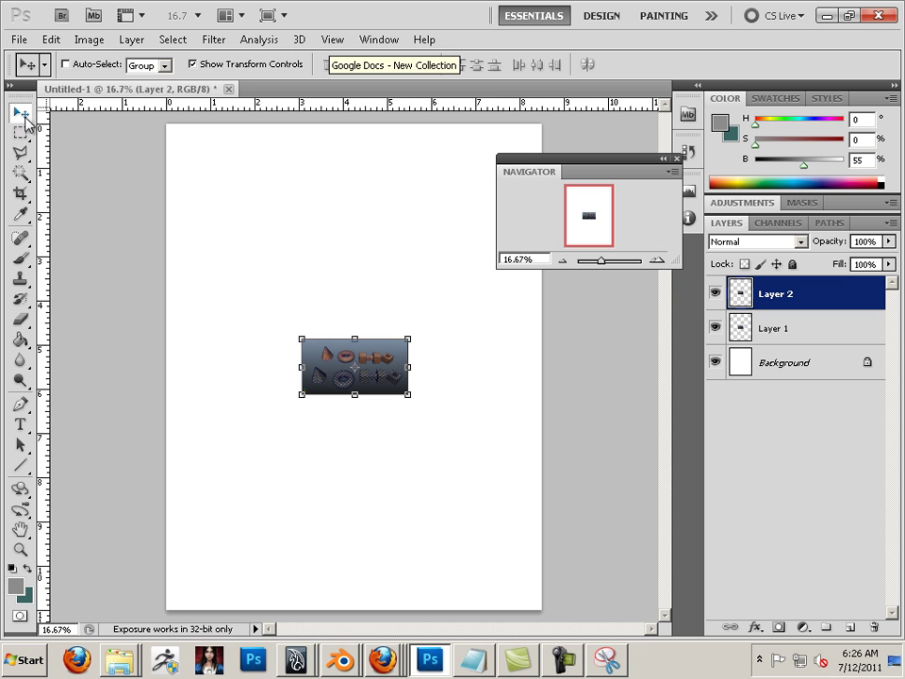
pyautogui.moveTo(381, 365); pyautogui.dragTo(375, 425)
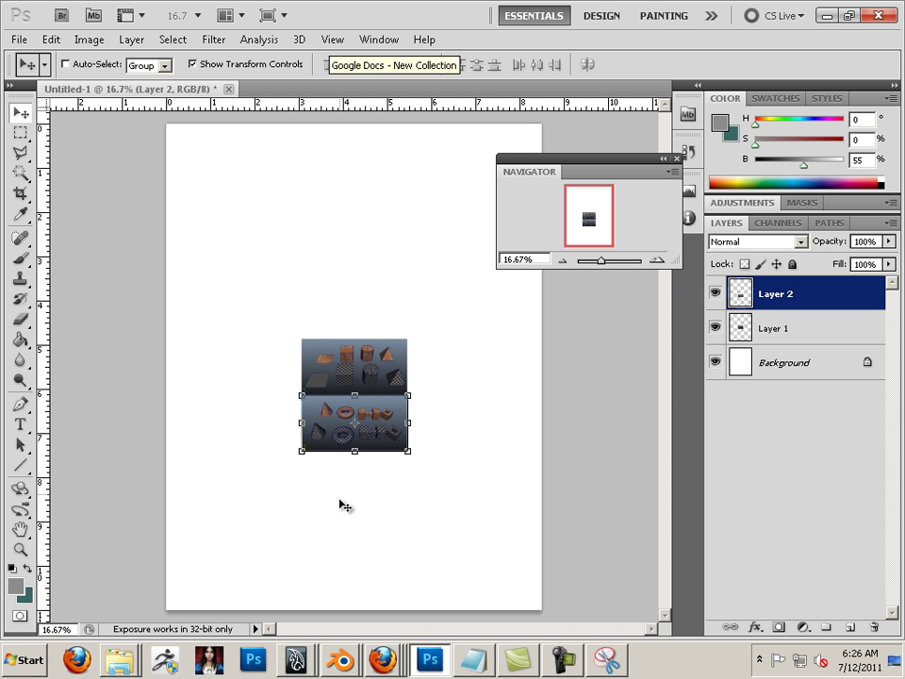
# - Return to Maya, snip the viewport area showing the crate, pointed stake and sphere pairs, and copy the snip
pyautogui.moveTo(308, 660)
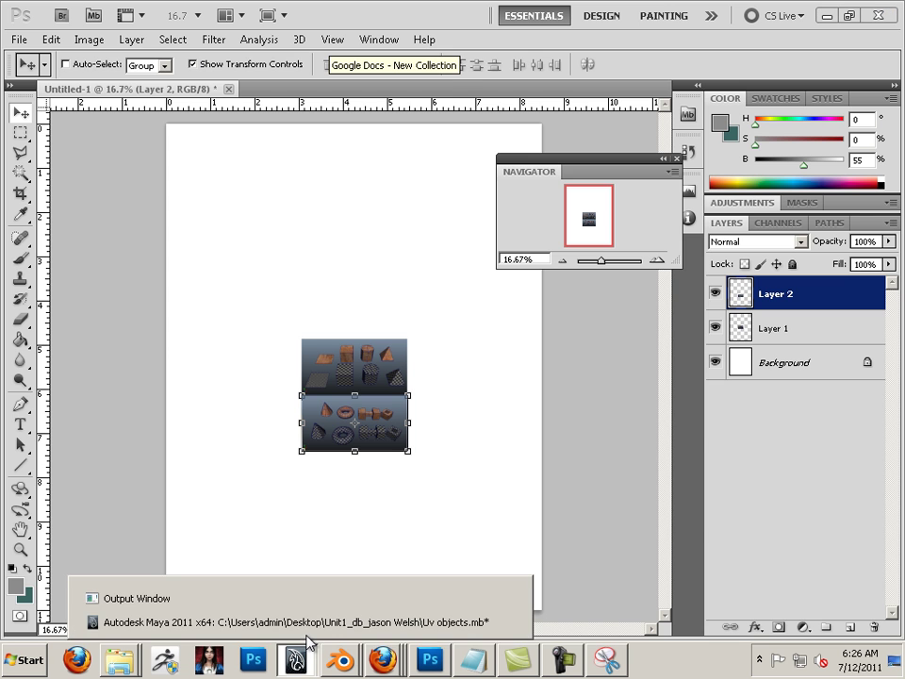
pyautogui.click(323, 599)
pyautogui.moveTo(579, 402); pyautogui.dragTo(89, 381)
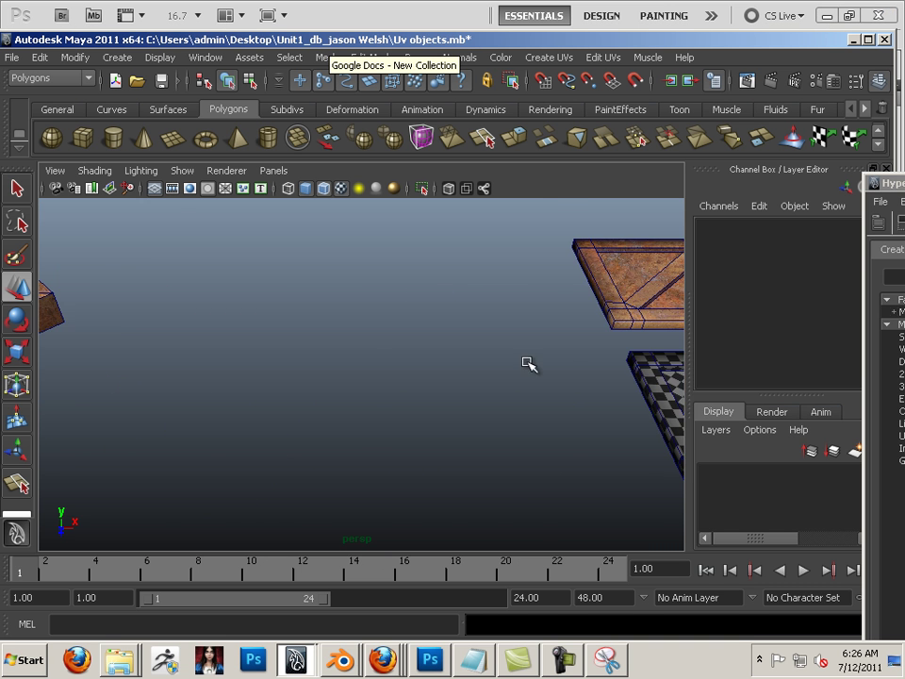
pyautogui.moveTo(527, 363)
pyautogui.mouseDown()
pyautogui.moveTo(186, 352)
pyautogui.moveTo(62, 377)
pyautogui.mouseUp()
pyautogui.moveTo(434, 402)
pyautogui.mouseDown()
pyautogui.moveTo(402, 397)
pyautogui.moveTo(419, 394)
pyautogui.moveTo(410, 396)
pyautogui.mouseUp()
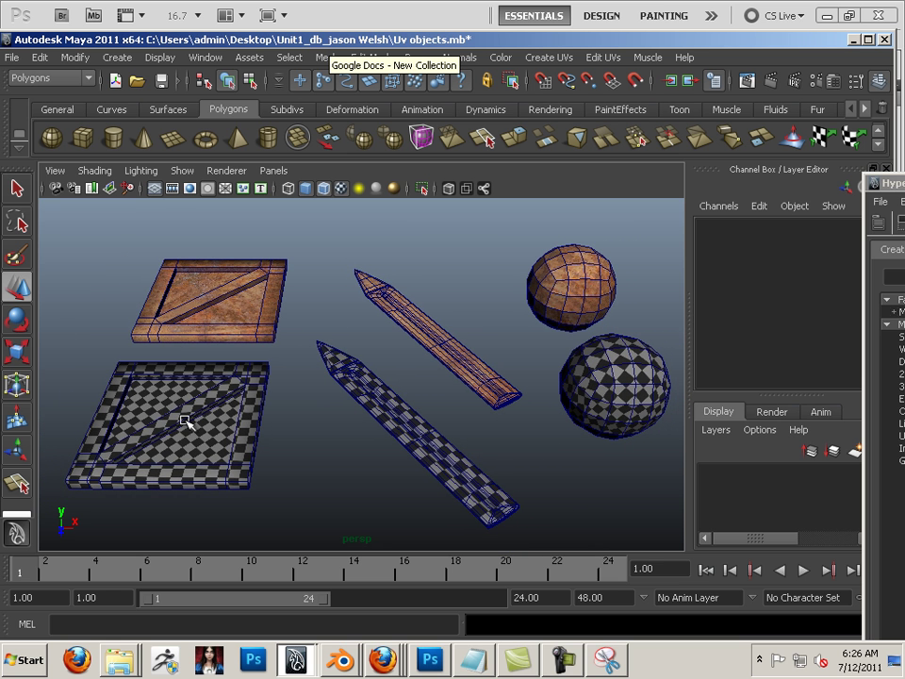
pyautogui.click(604, 666)
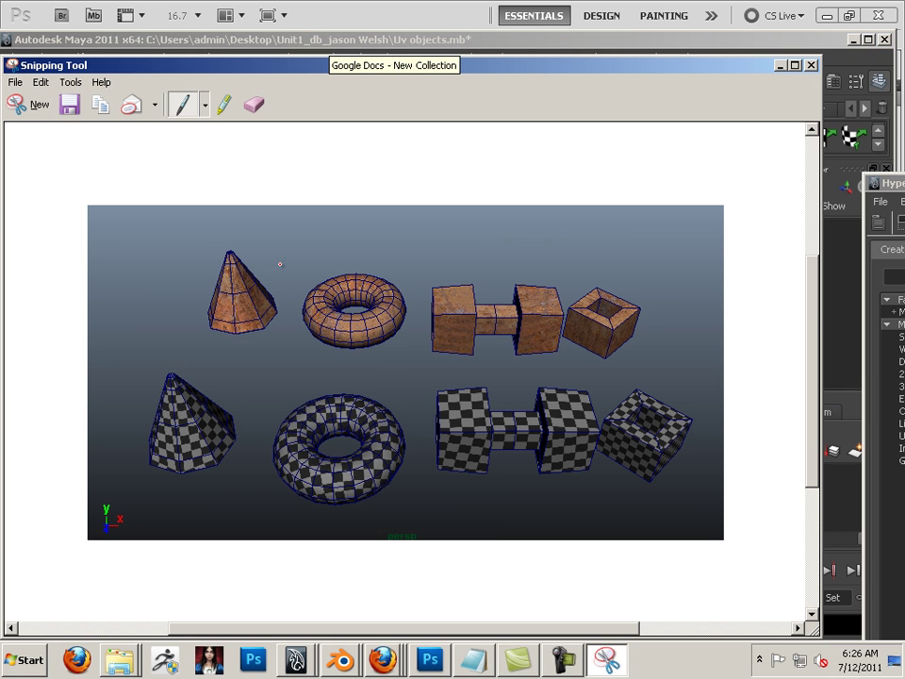
pyautogui.click(31, 104)
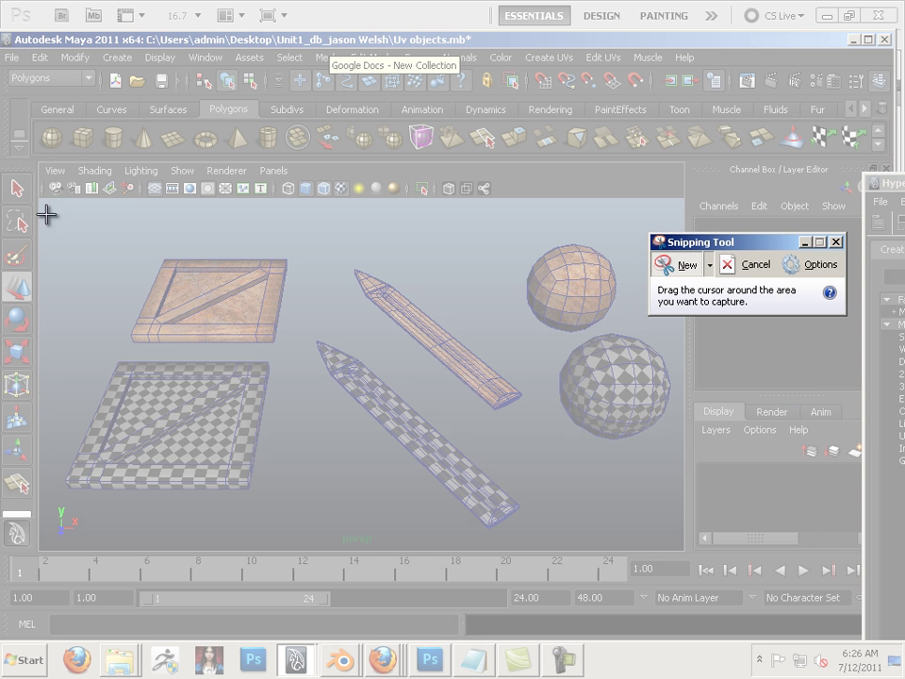
pyautogui.moveTo(41, 202); pyautogui.dragTo(681, 546)
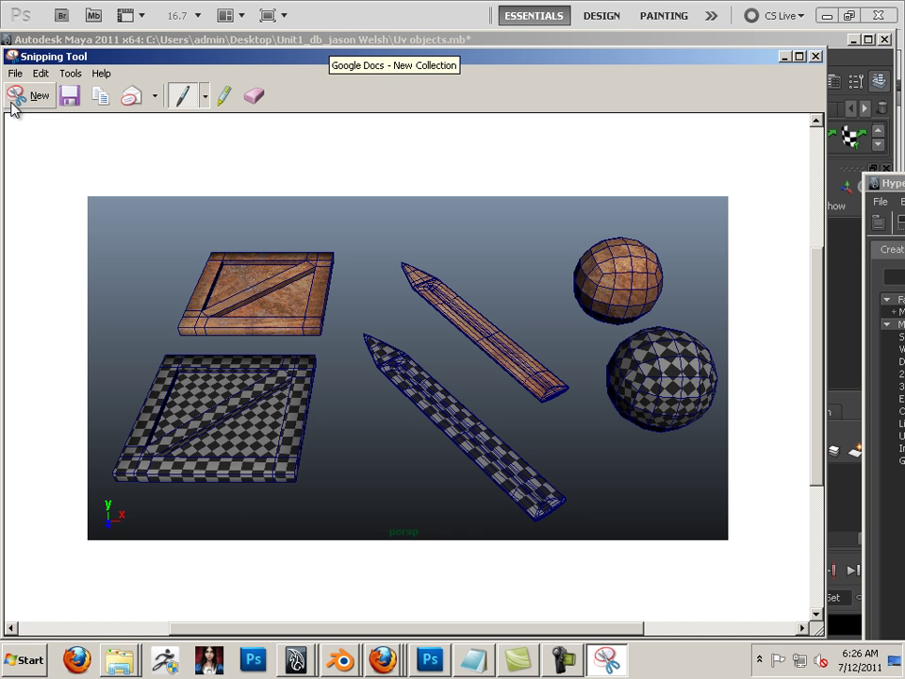
pyautogui.click(49, 78)
pyautogui.click(47, 88)
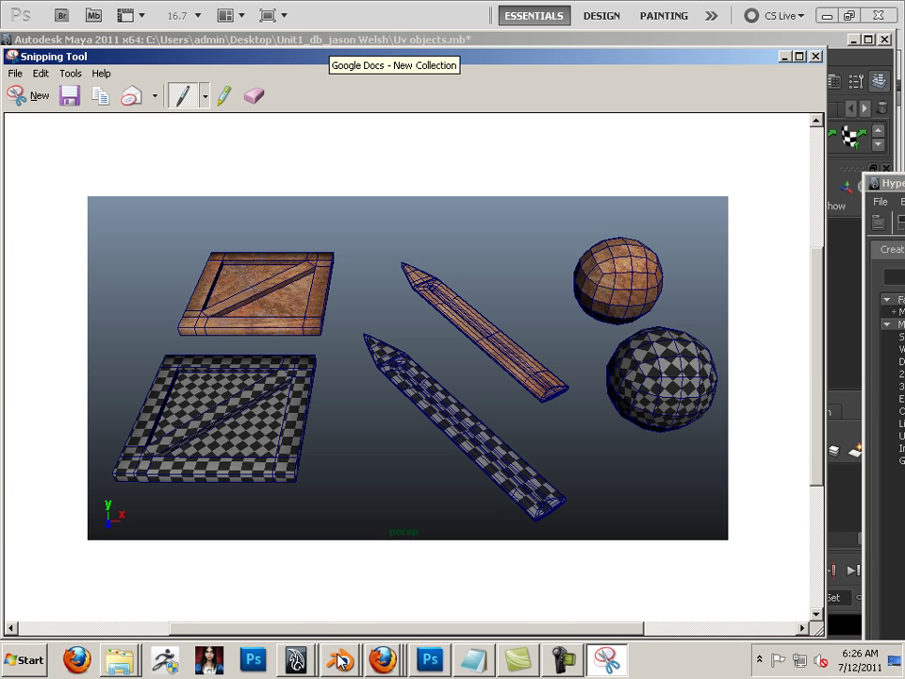
# - Switch to Photoshop, paste the third snip into the document and place it directly beneath the second one
pyautogui.click(430, 660)
pyautogui.click(49, 40)
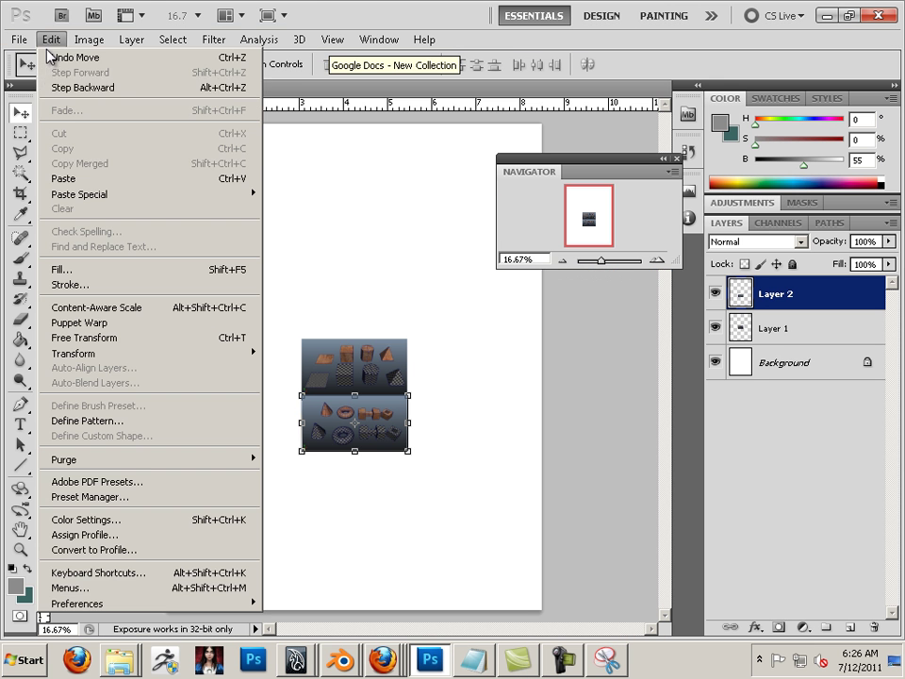
pyautogui.click(81, 178)
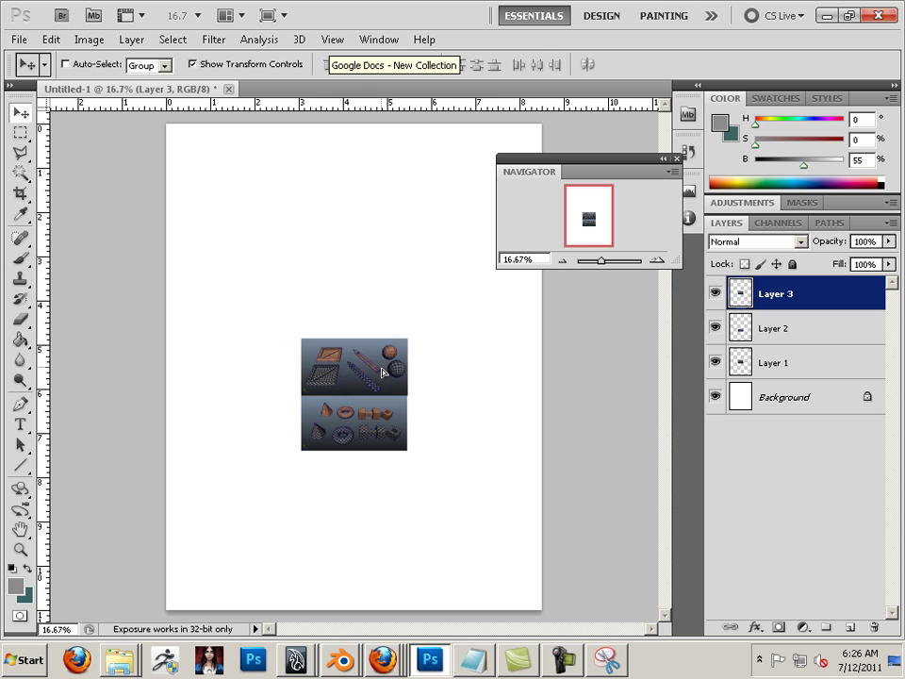
pyautogui.moveTo(369, 366); pyautogui.dragTo(388, 476)
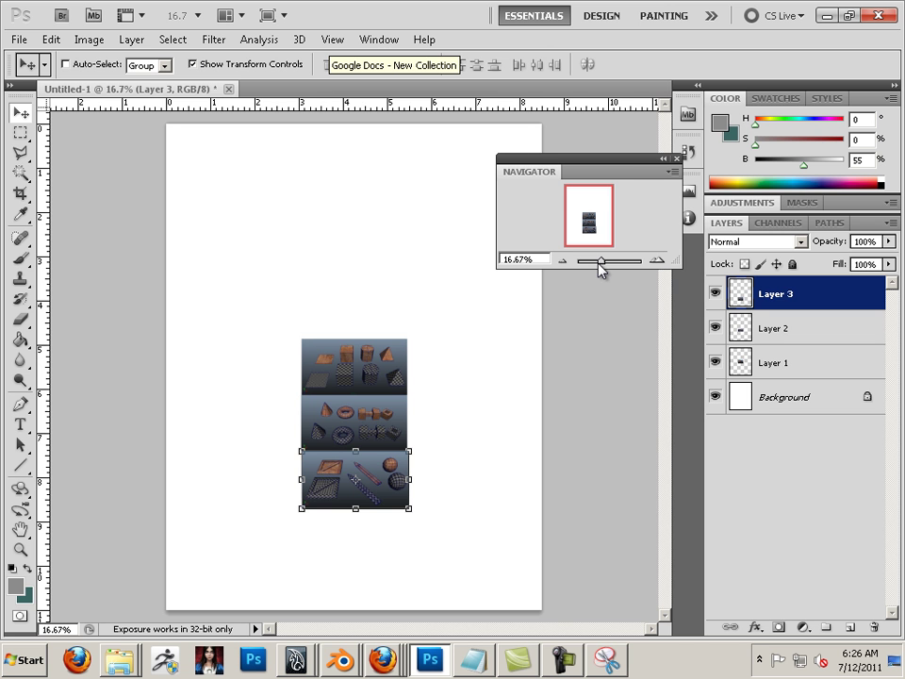
# - Select Layers 1, 2 and 3 together and move the stacked snips up towards the middle of the page
pyautogui.moveTo(599, 264); pyautogui.dragTo(604, 265)
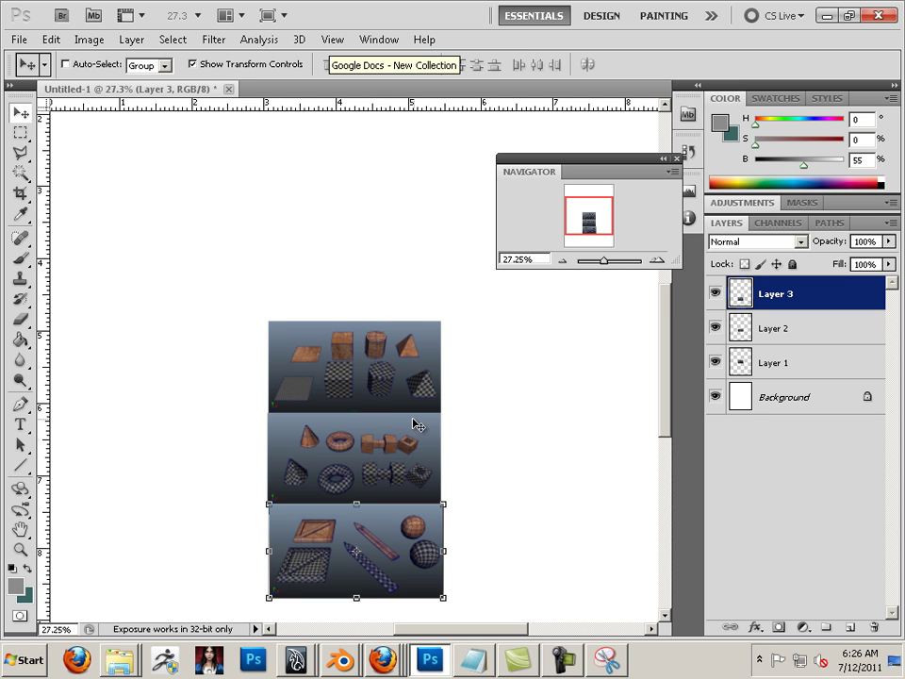
pyautogui.keyDown('shift'); pyautogui.click(789, 367); pyautogui.keyUp('shift')
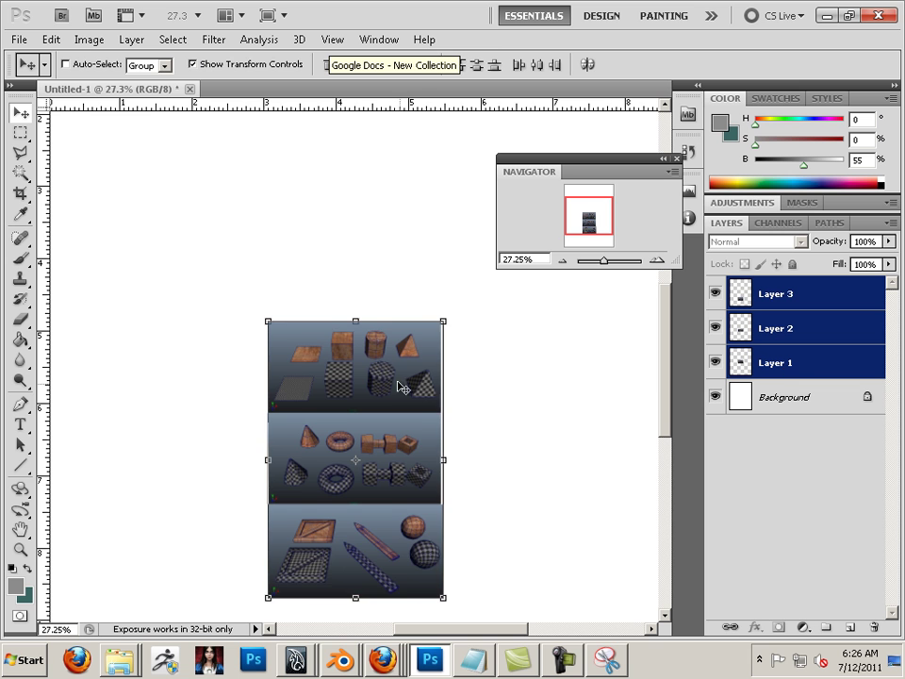
pyautogui.moveTo(399, 387); pyautogui.dragTo(384, 274)
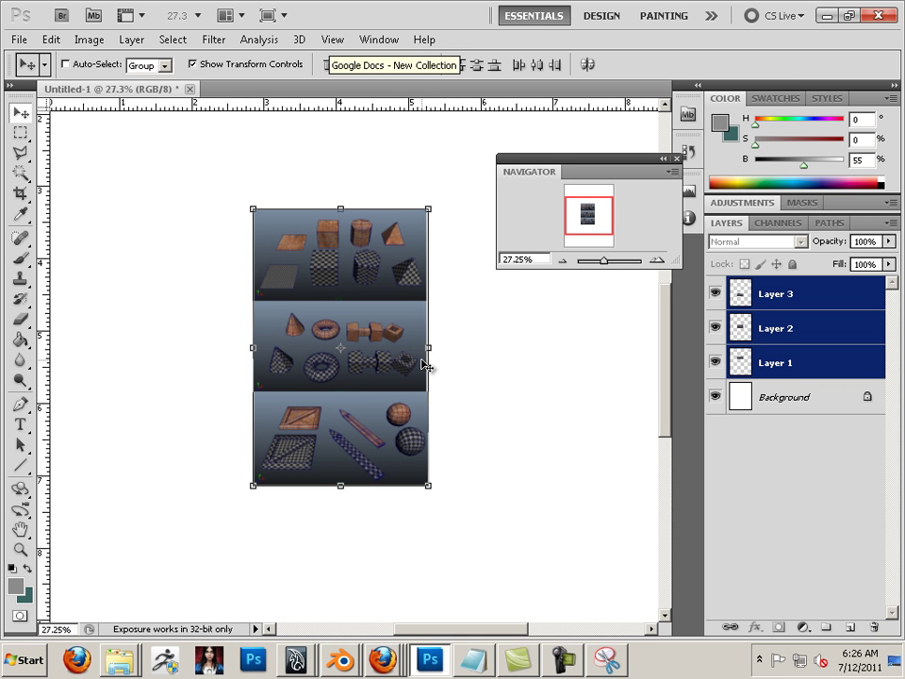
pyautogui.hotkey('shift', 'Down')
pyautogui.hotkey('shift', 'Down')
pyautogui.hotkey('shift', 'Down')
pyautogui.hotkey('shift', 'Down')
pyautogui.hotkey('shift', 'Down')
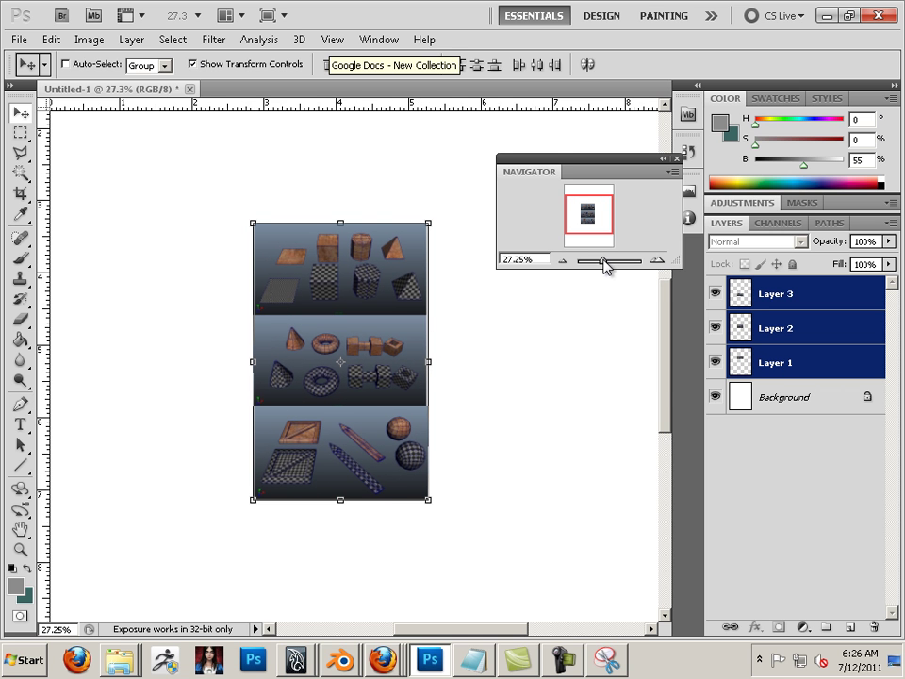
# - Shift the snip on Layer 3 slightly sideways so its right edge lines up with the snips above
pyautogui.moveTo(602, 261); pyautogui.dragTo(607, 261)
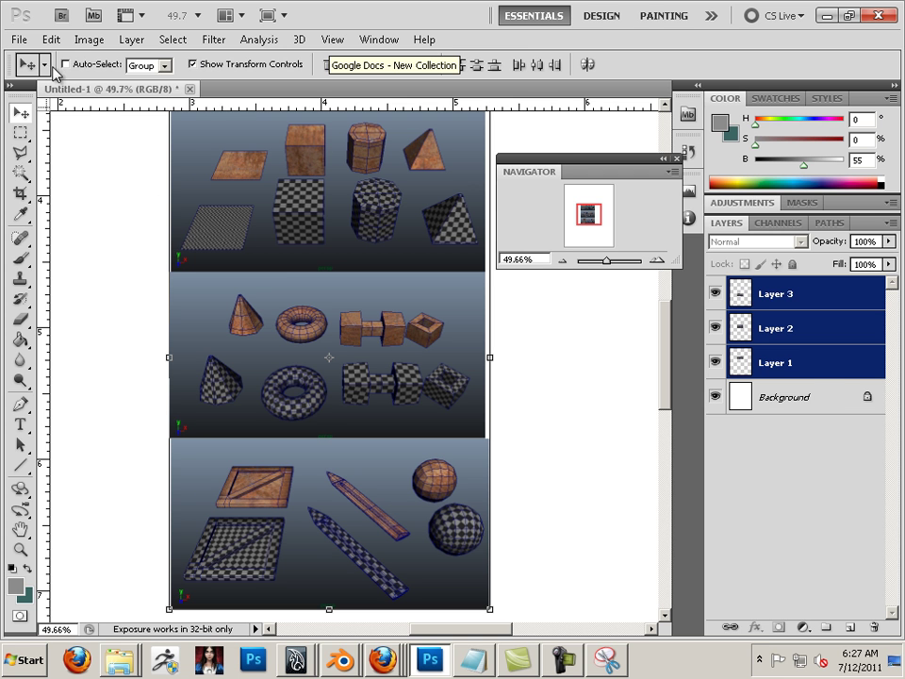
pyautogui.click(396, 516)
pyautogui.moveTo(429, 526); pyautogui.dragTo(421, 526)
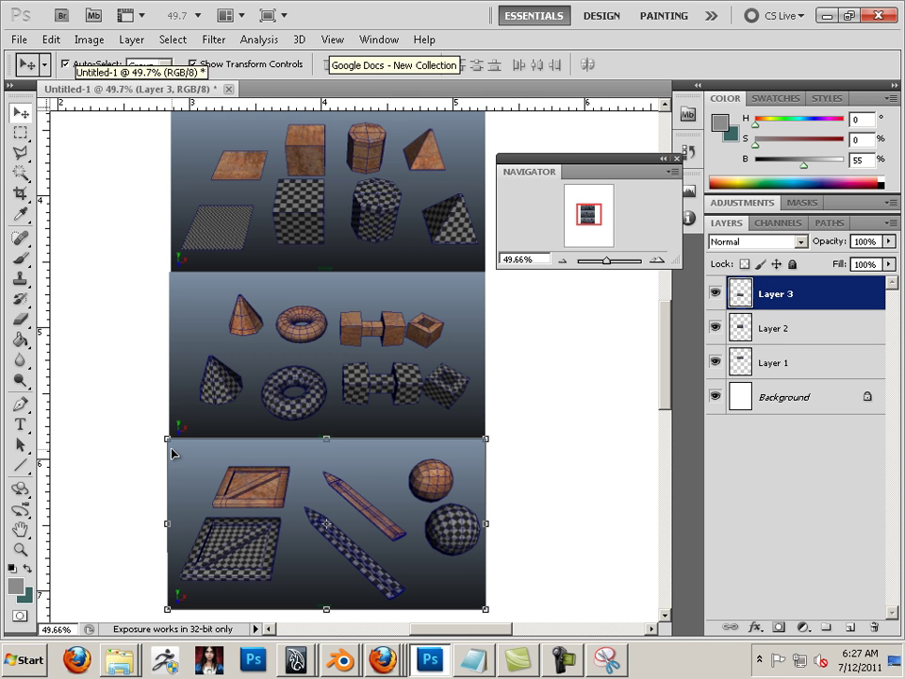
# - Draw a rectangular marquee around the three stacked snips, leaving their uneven outer edges outside the selection
pyautogui.click(20, 133)
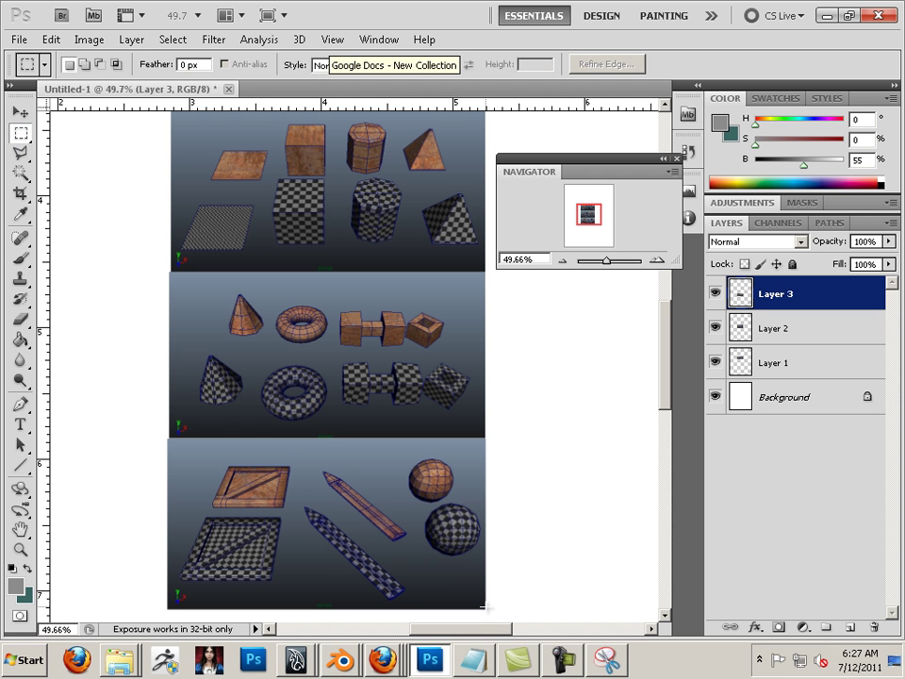
pyautogui.moveTo(427, 357); pyautogui.dragTo(171, 114)
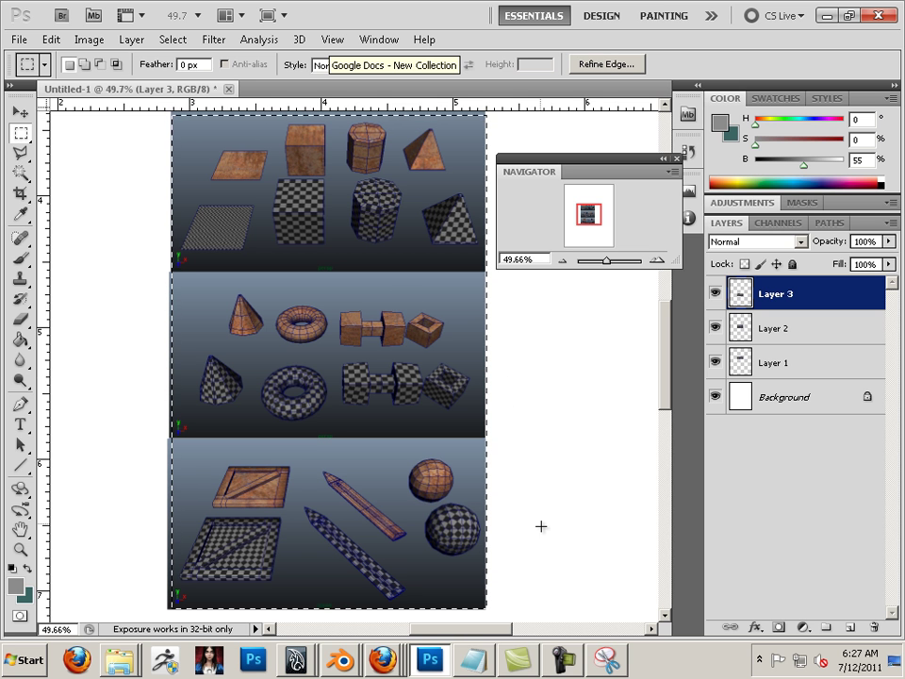
pyautogui.click(488, 597)
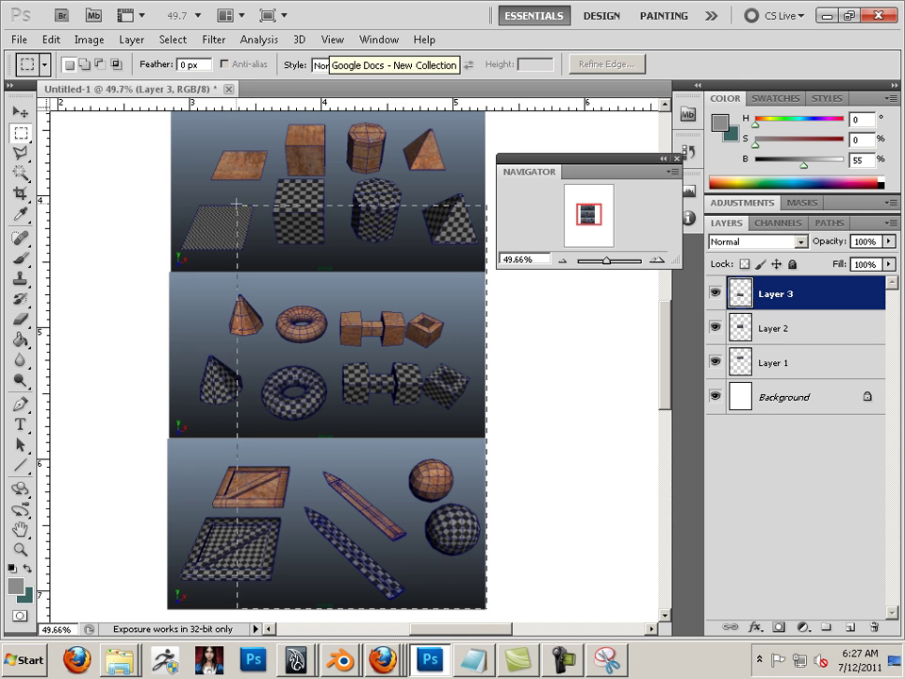
pyautogui.moveTo(180, 120); pyautogui.dragTo(173, 112)
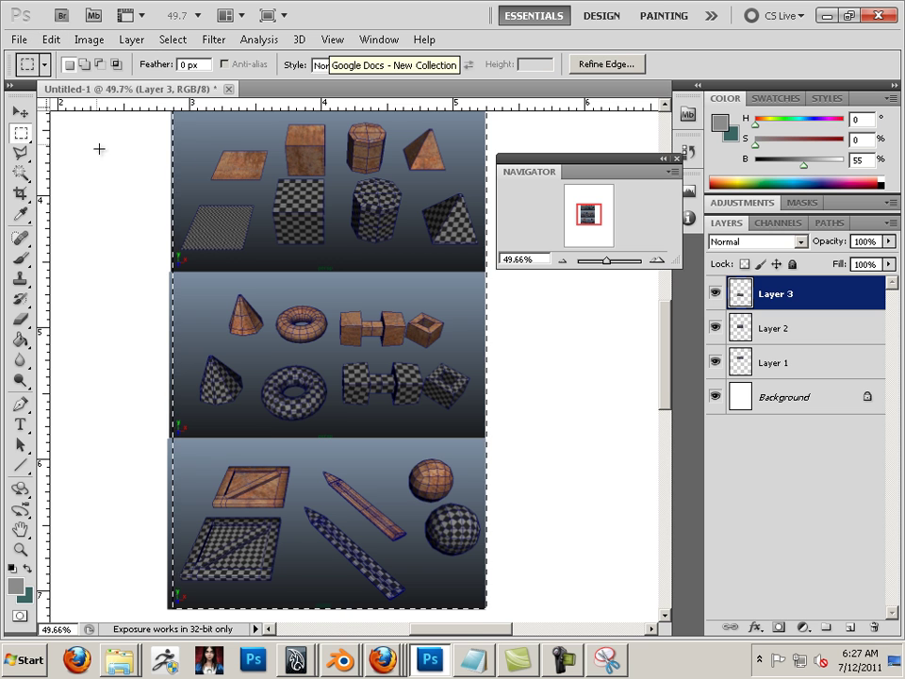
# - Invert the selection to delete the uneven outer edges from Layers 3, 2 and 1, and deselect
pyautogui.scroll(1, 104, 156)
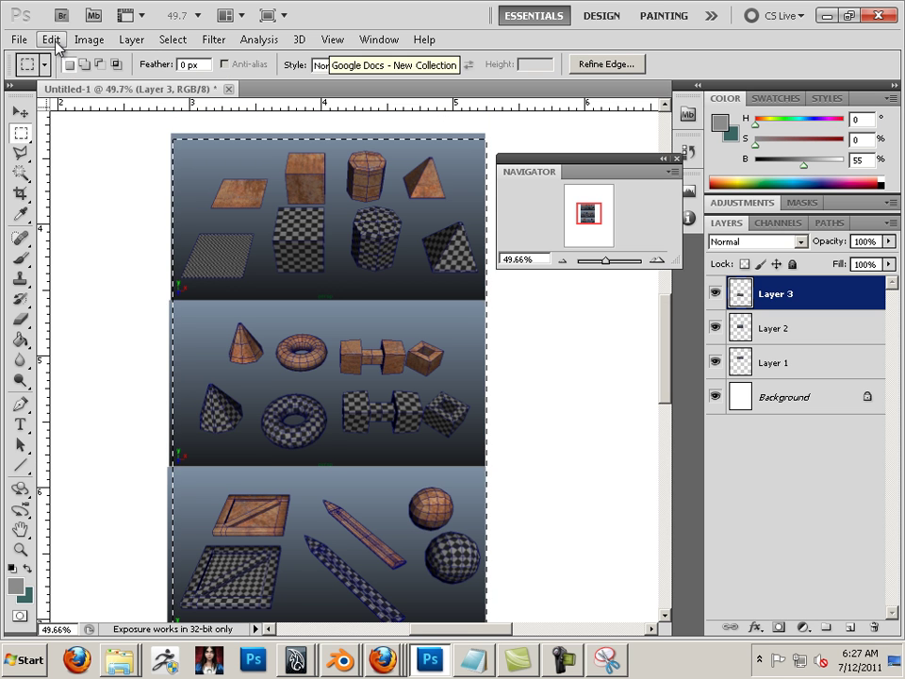
pyautogui.click(175, 40)
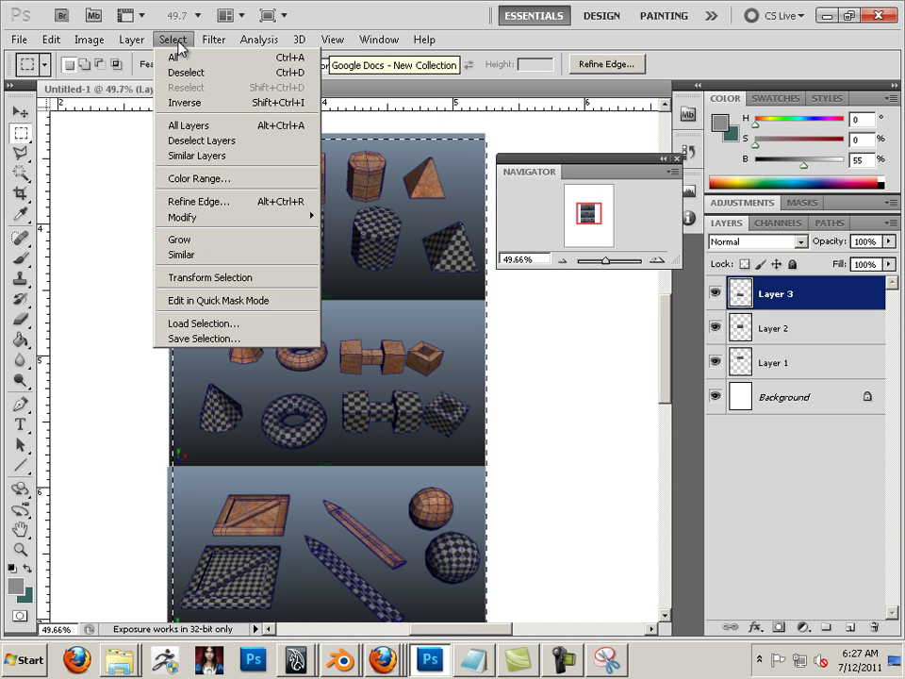
pyautogui.click(198, 102)
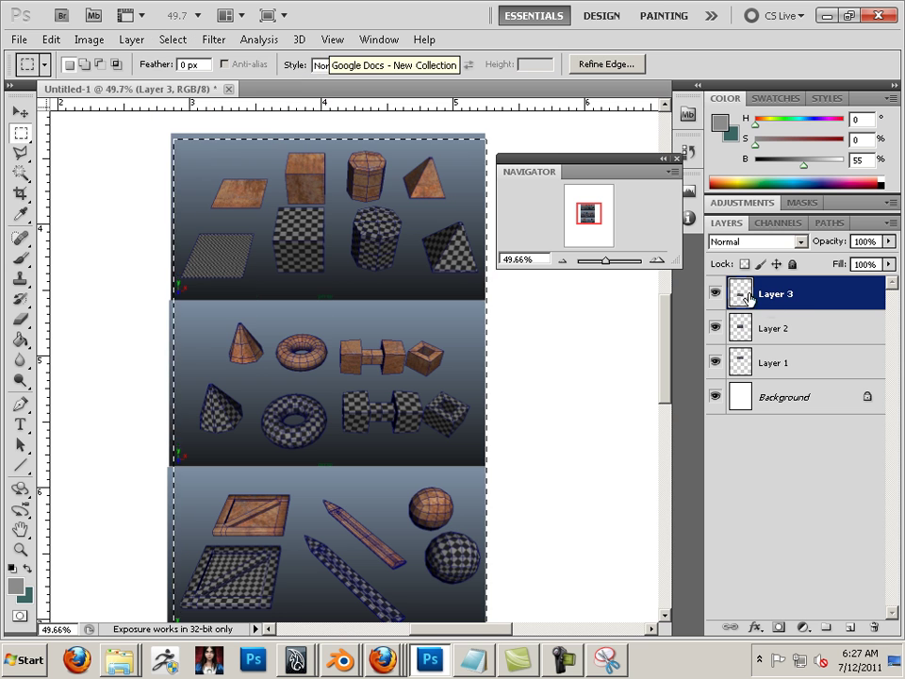
pyautogui.click(813, 345)
pyautogui.click(815, 360)
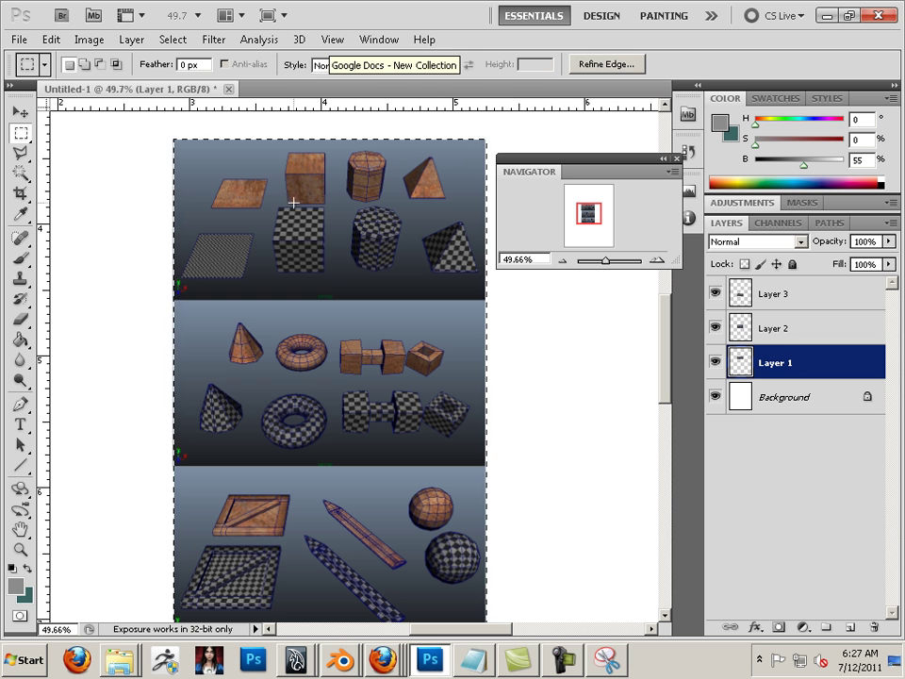
pyautogui.click(172, 40)
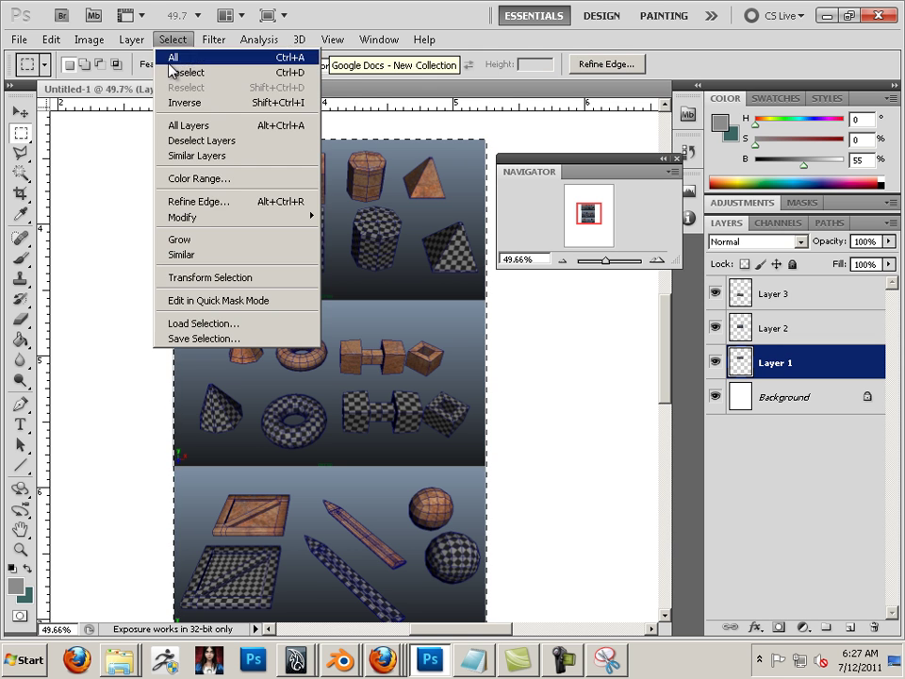
pyautogui.click(187, 72)
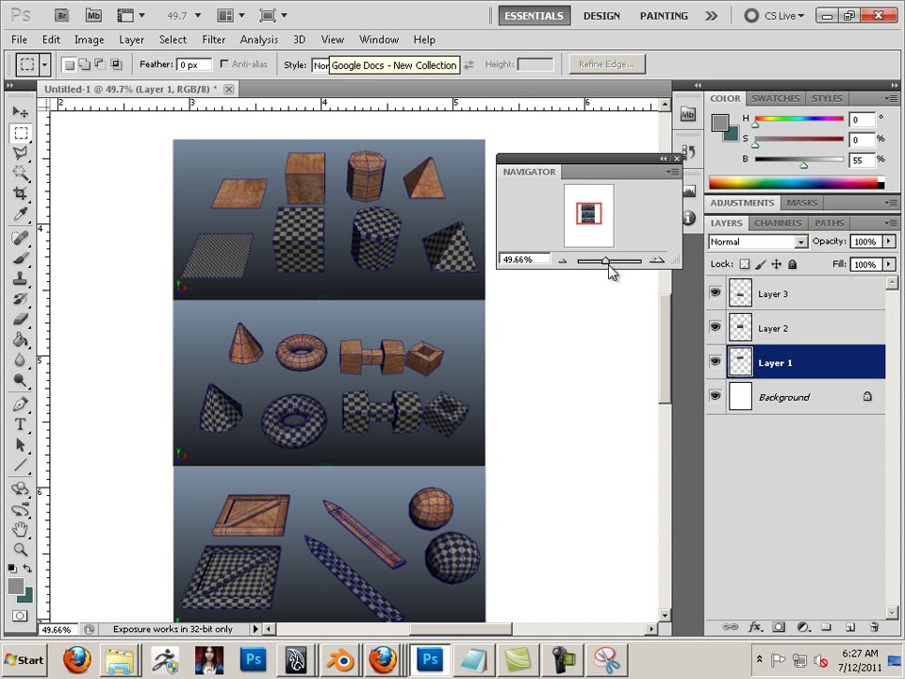
# - Draw a rectangular marquee with a margin around the trimmed snips and crop the image to it
pyautogui.moveTo(608, 268); pyautogui.dragTo(606, 263)
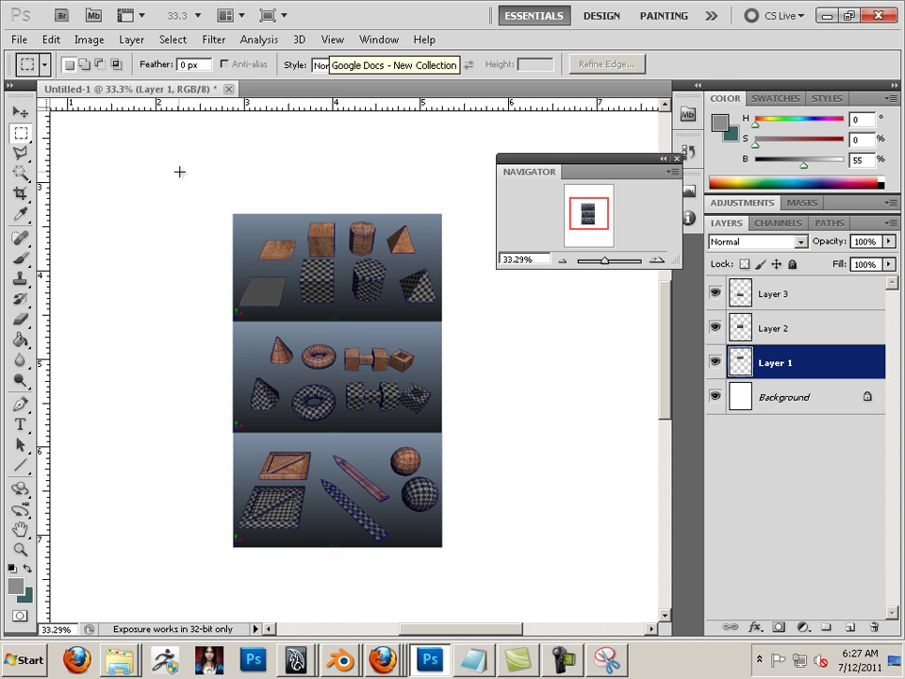
pyautogui.moveTo(190, 175); pyautogui.dragTo(476, 616)
pyautogui.moveTo(476, 591); pyautogui.dragTo(479, 592)
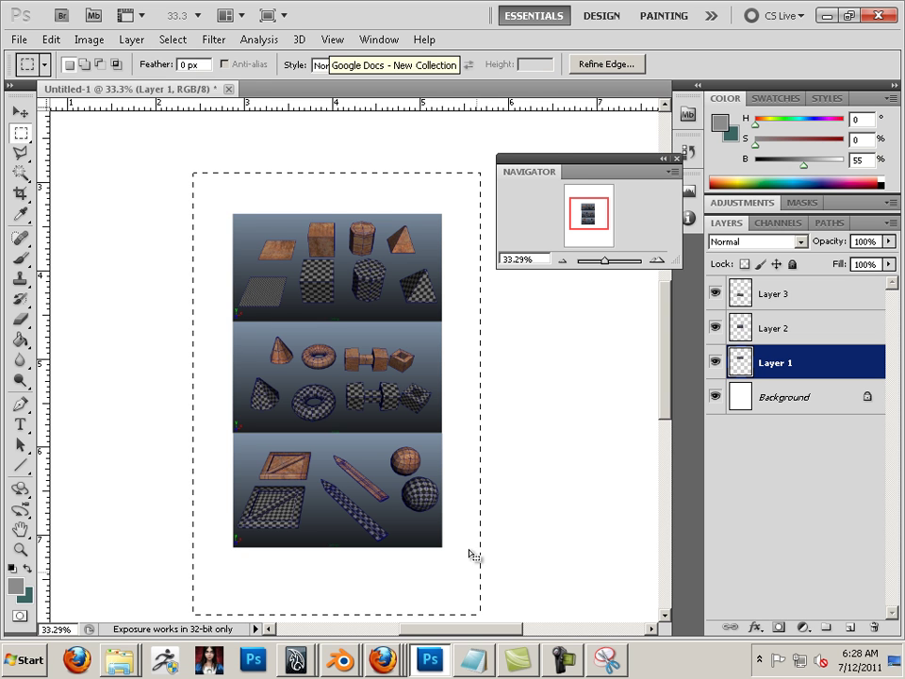
pyautogui.click(85, 40)
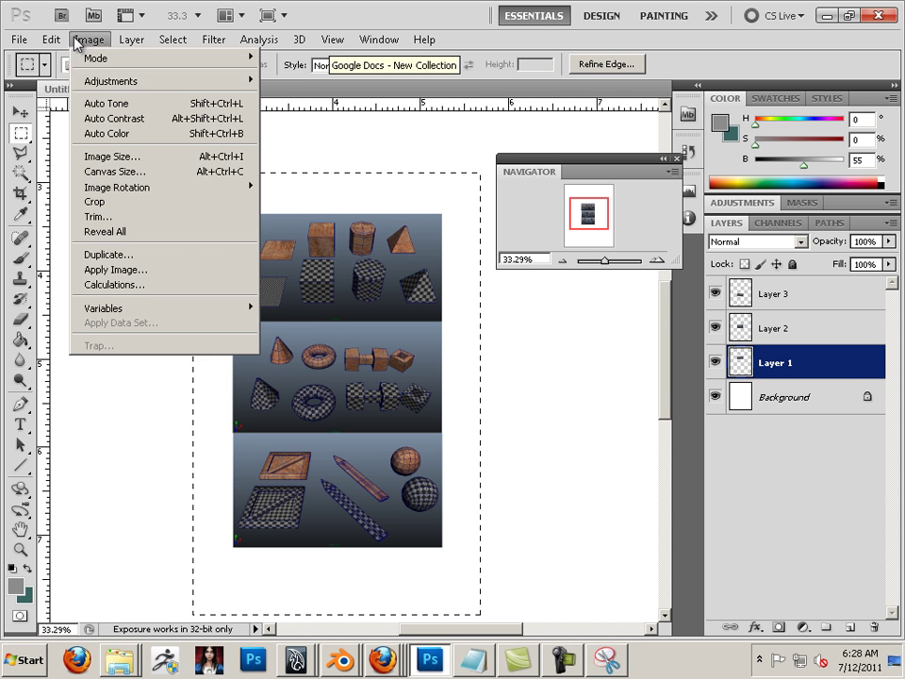
pyautogui.click(125, 201)
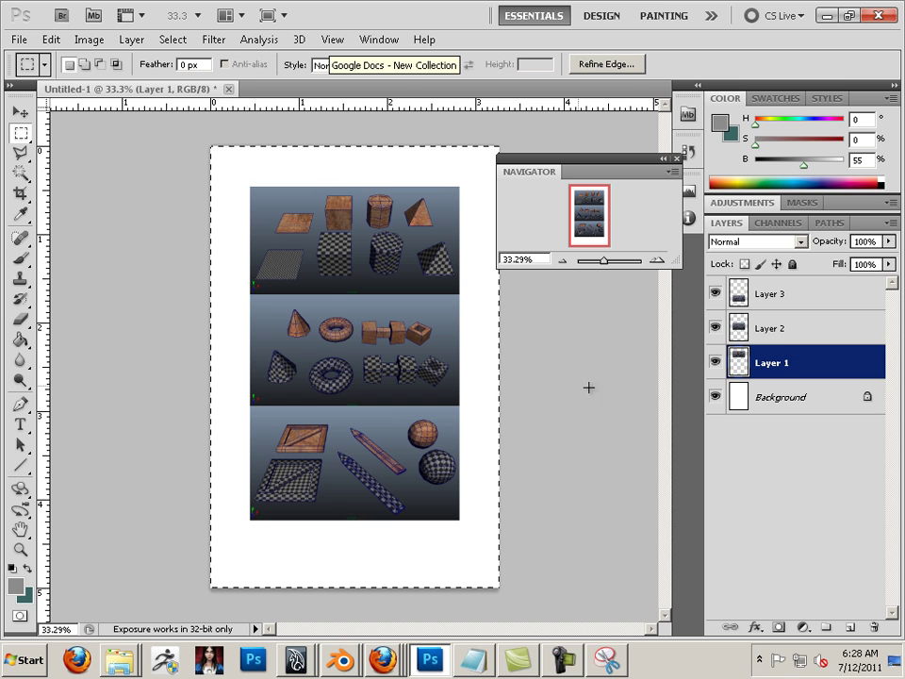
# - Fill the Background layer with the checkerboard pattern using the Paint Bucket tool set to Pattern
pyautogui.click(769, 399)
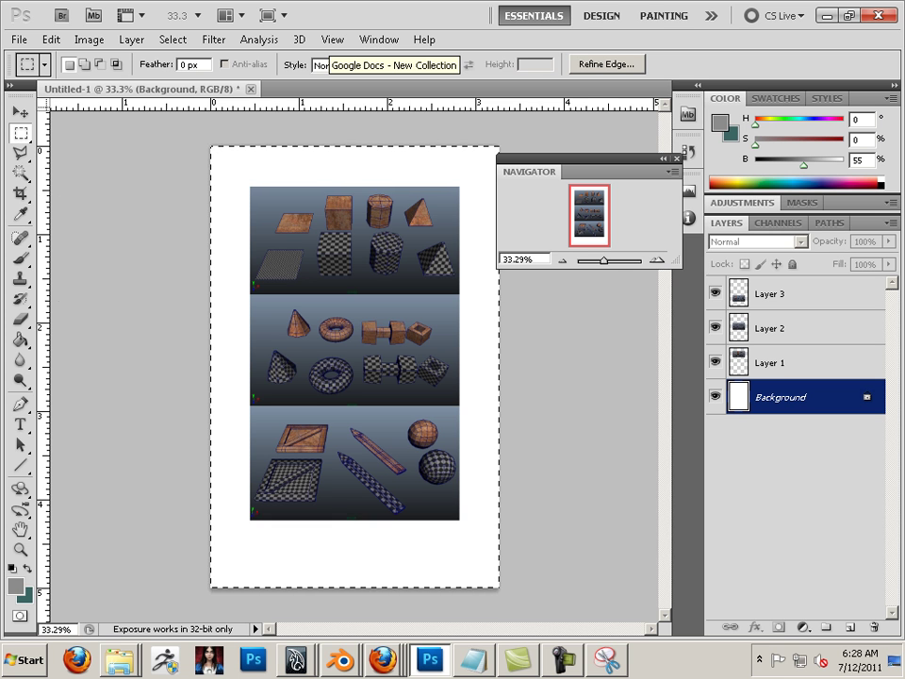
pyautogui.click(19, 339)
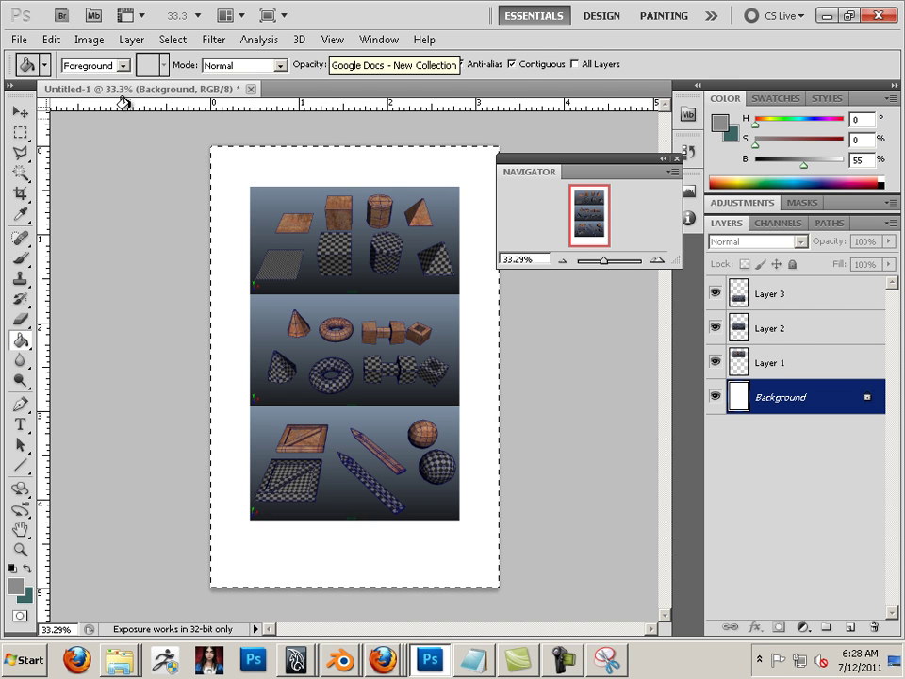
pyautogui.click(122, 68)
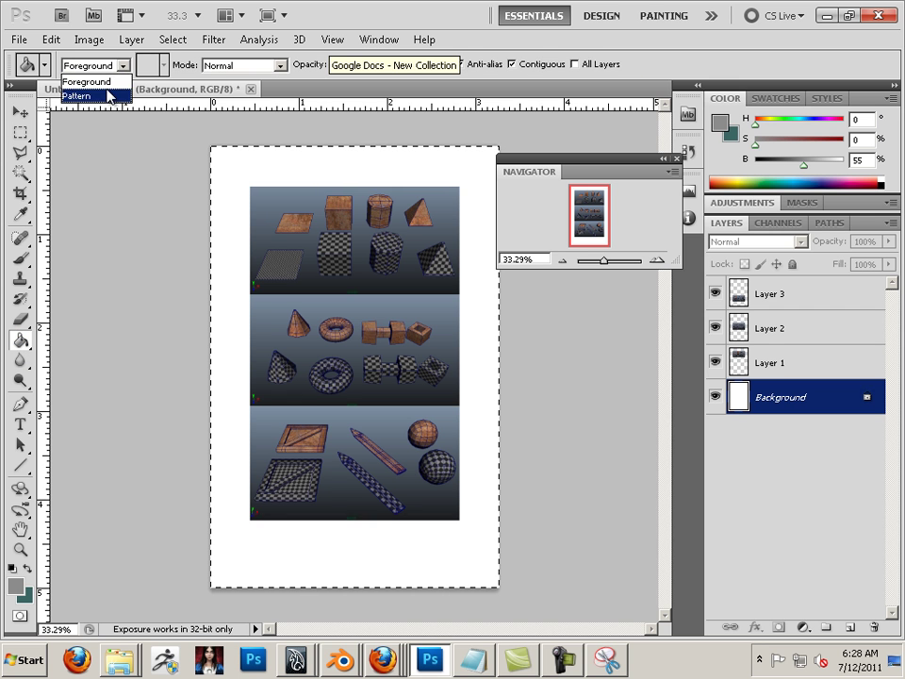
pyautogui.click(117, 94)
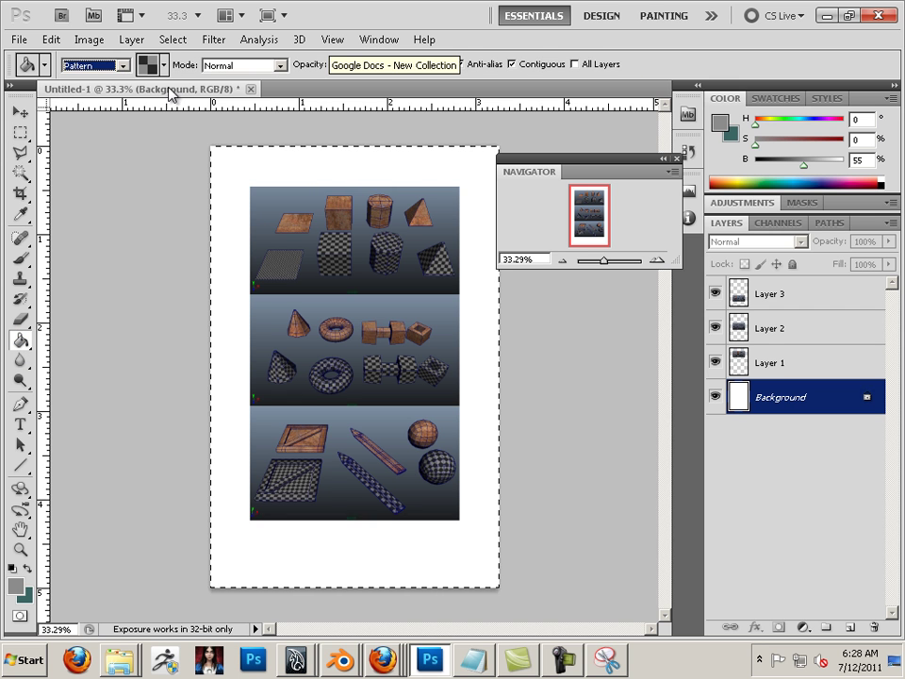
pyautogui.click(290, 548)
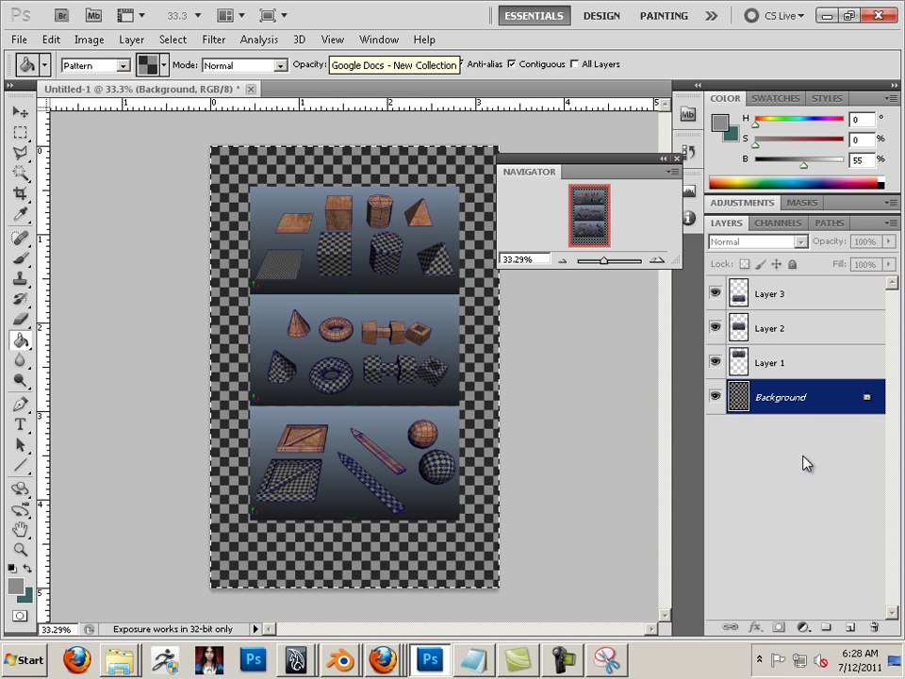
# - Add an empty layer, convert the Background into a regular layer named Layer 0, and move it above the empty layer
pyautogui.click(844, 627)
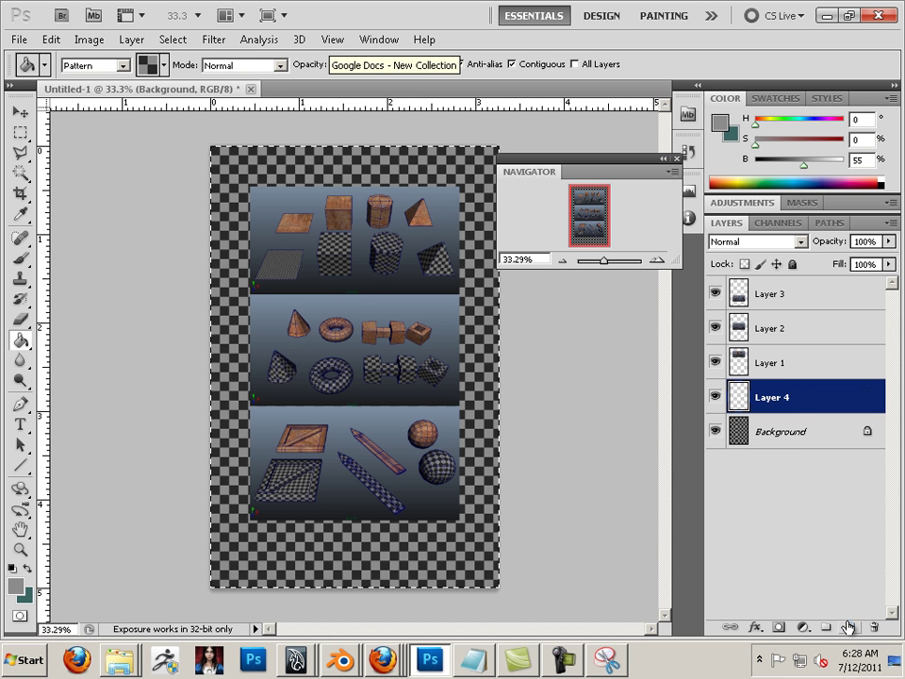
pyautogui.doubleClick(802, 435)
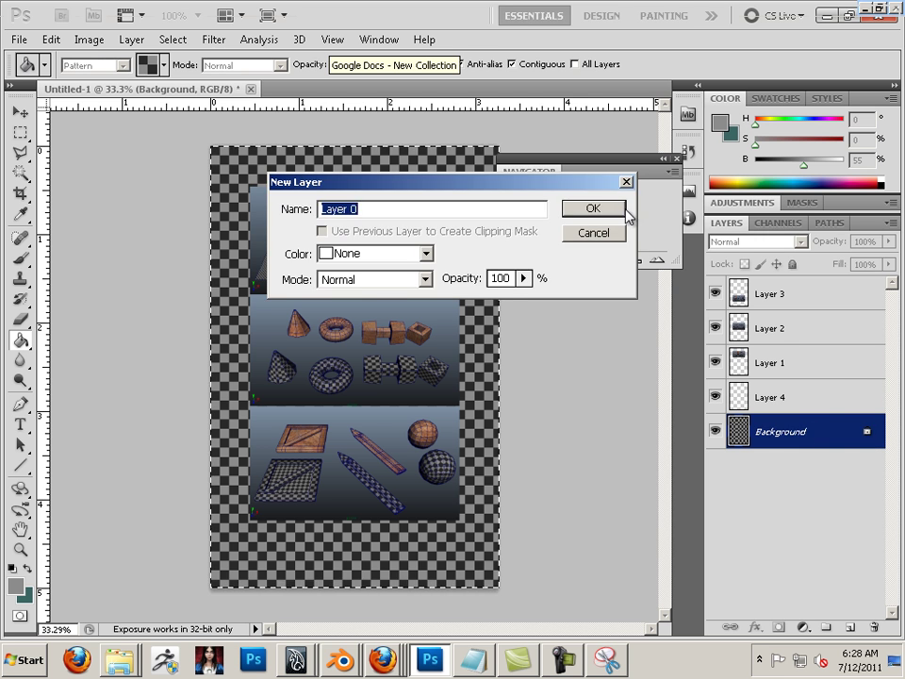
pyautogui.click(621, 208)
pyautogui.moveTo(779, 436); pyautogui.dragTo(824, 401)
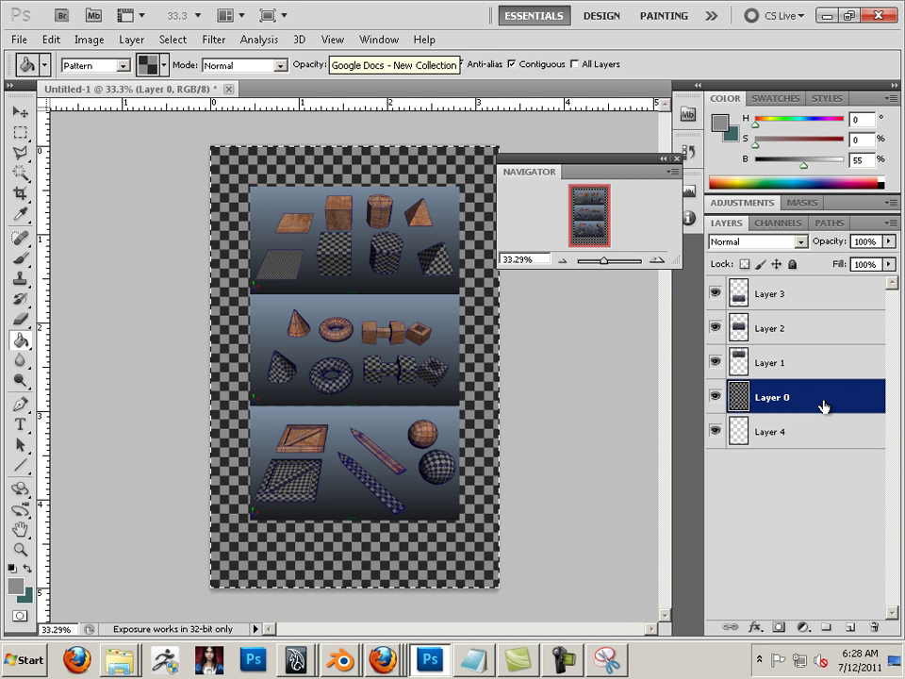
# - Lower the checkerboard layer's opacity to 20% and fill the empty Layer 4 beneath it with the gray foreground color
pyautogui.click(888, 241)
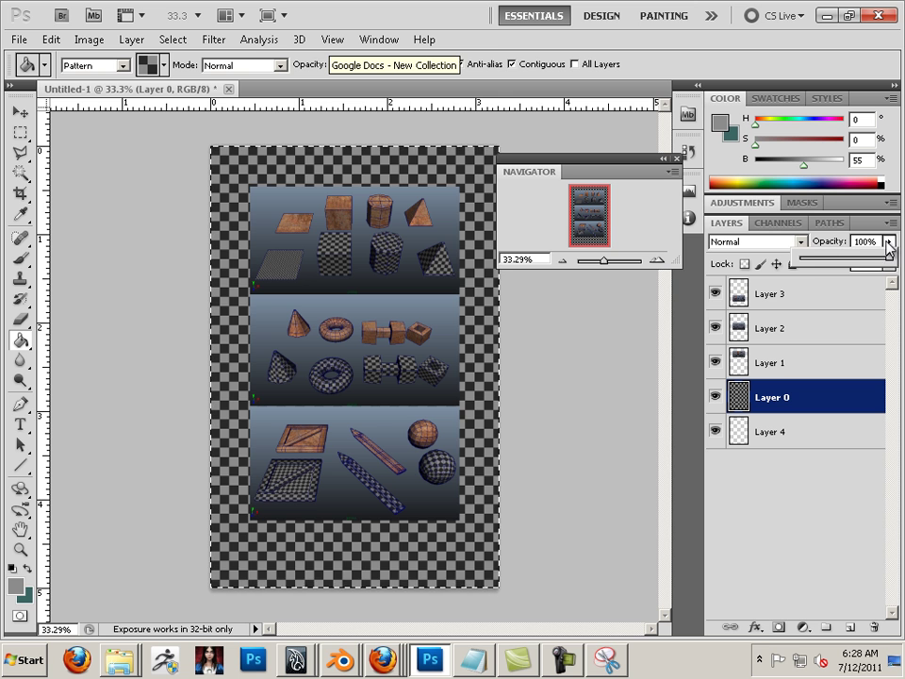
pyautogui.moveTo(885, 254); pyautogui.dragTo(821, 268)
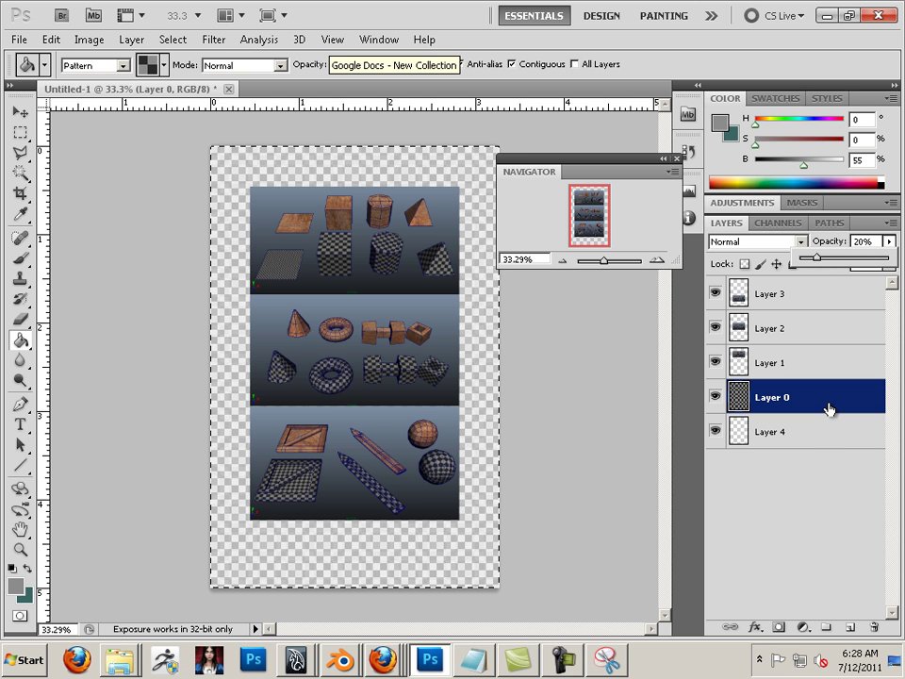
pyautogui.click(823, 437)
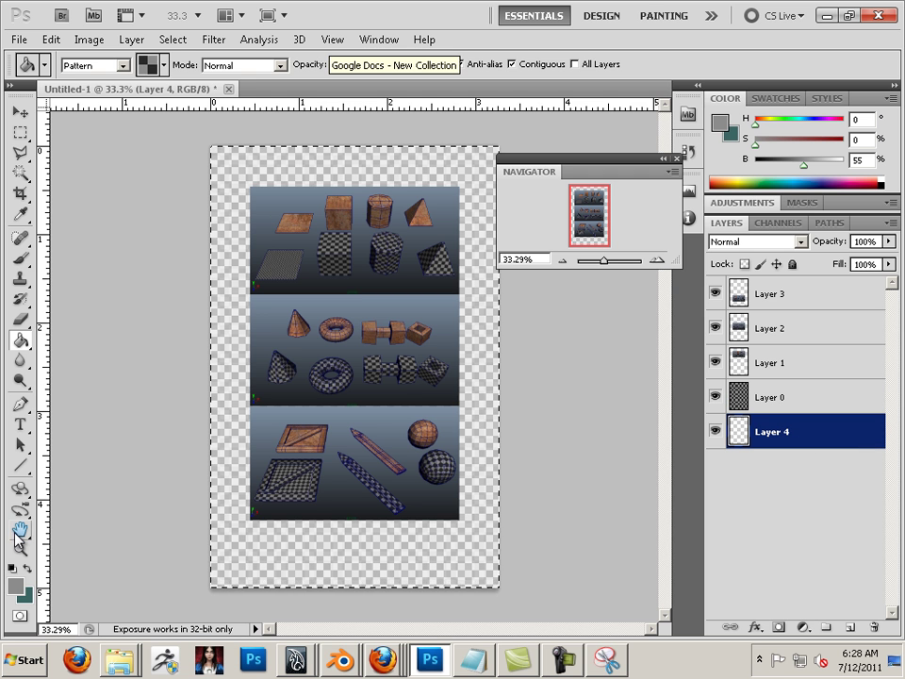
pyautogui.click(120, 65)
pyautogui.click(85, 82)
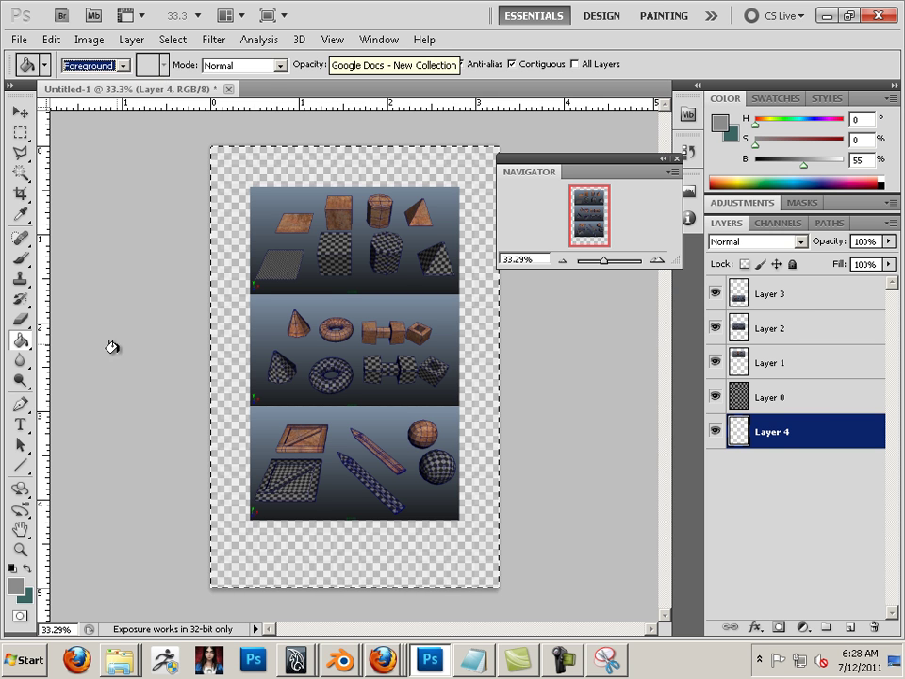
pyautogui.click(325, 534)
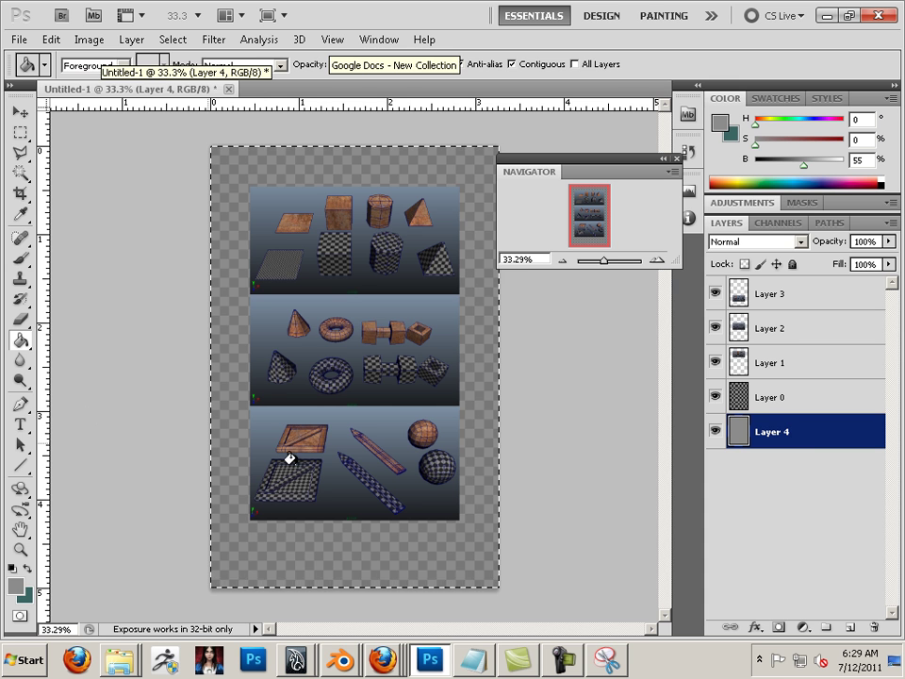
# - Set the opacity of the checkerboard Layer 0 to 7%
pyautogui.click(810, 396)
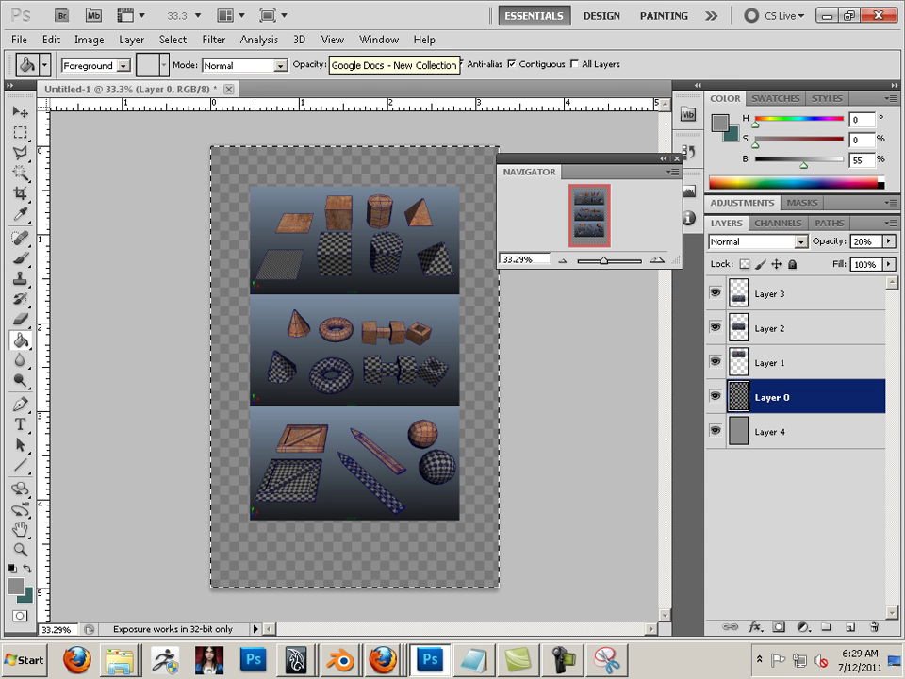
pyautogui.click(889, 241)
pyautogui.moveTo(817, 258); pyautogui.dragTo(805, 259)
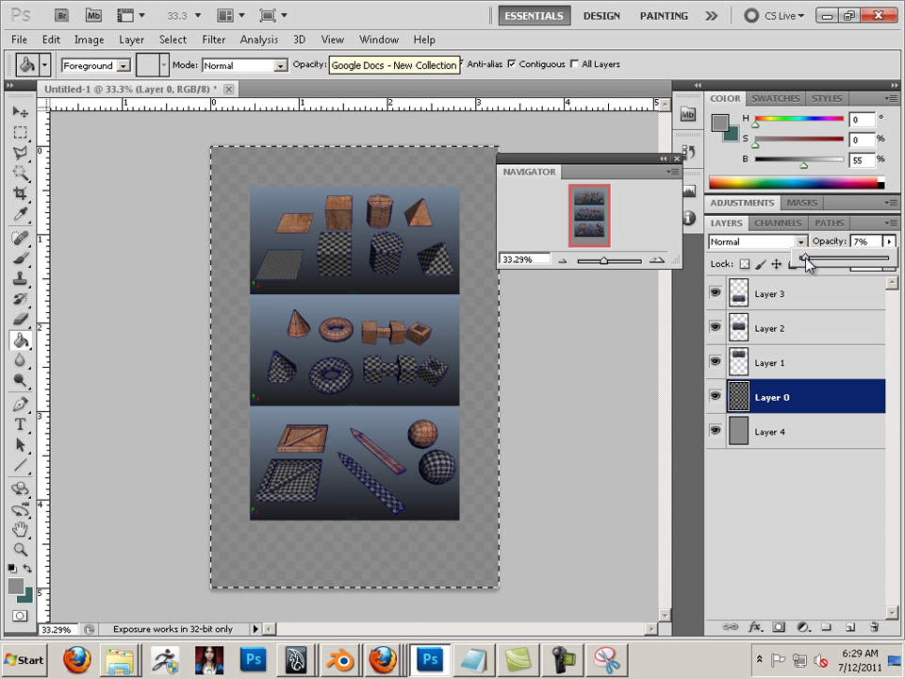
pyautogui.click(18, 109)
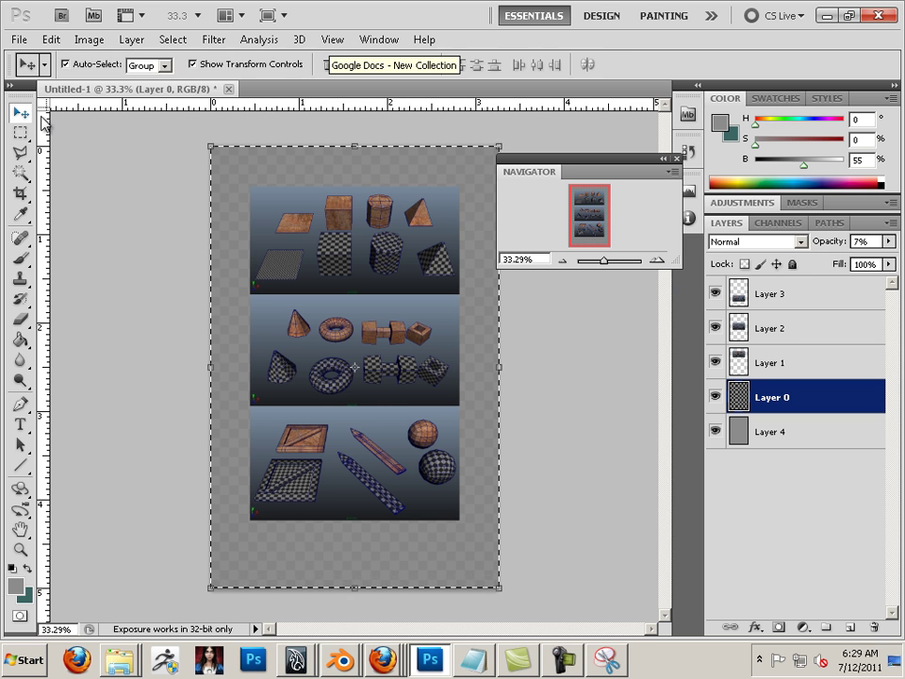
pyautogui.click(580, 472)
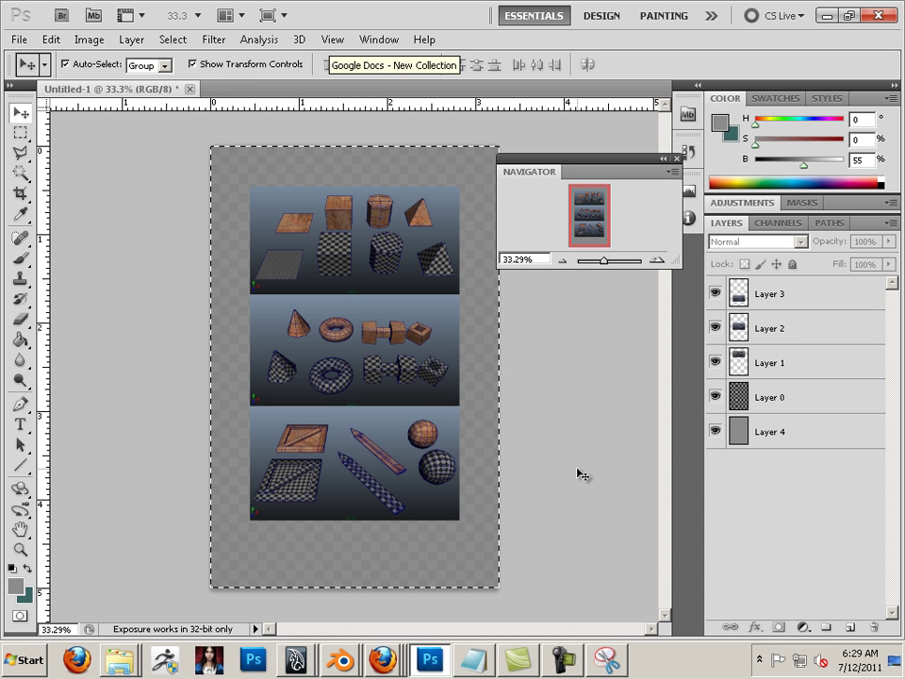
# - Merge Layers 3, 2 and 1 into a single layer holding all three snips
pyautogui.click(790, 294)
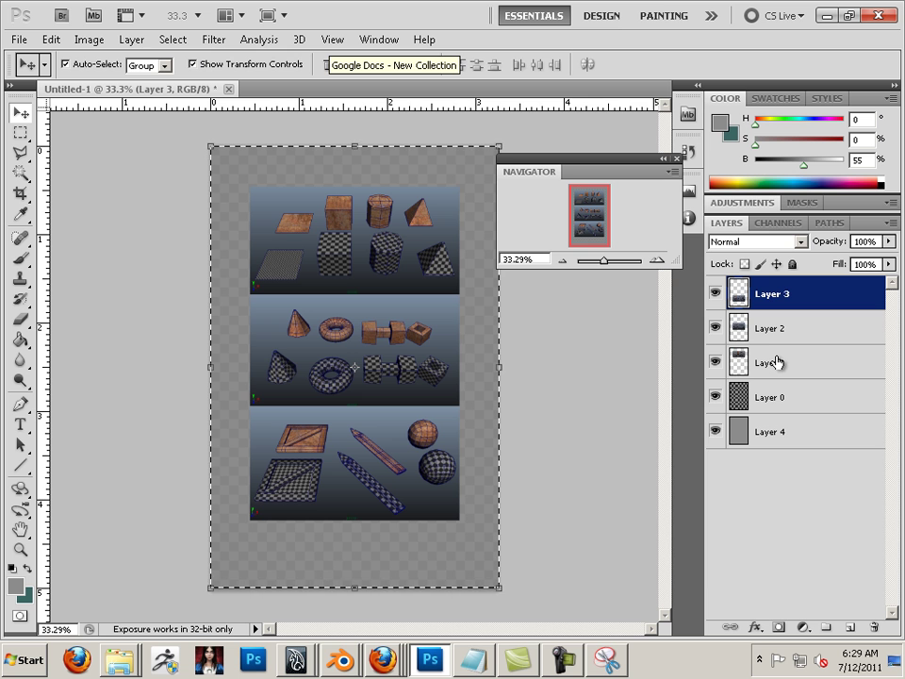
pyautogui.hotkey('ctrl', 'e')
pyautogui.hotkey('ctrl', 'e')
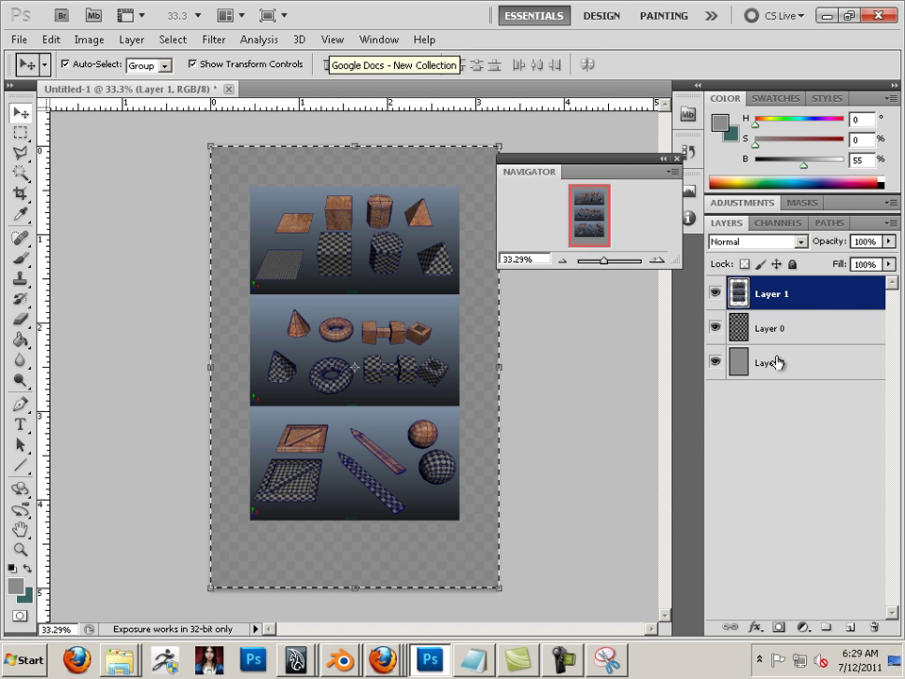
# - Add a black 13 px outside Stroke layer style to the merged snips layer
pyautogui.doubleClick(824, 297)
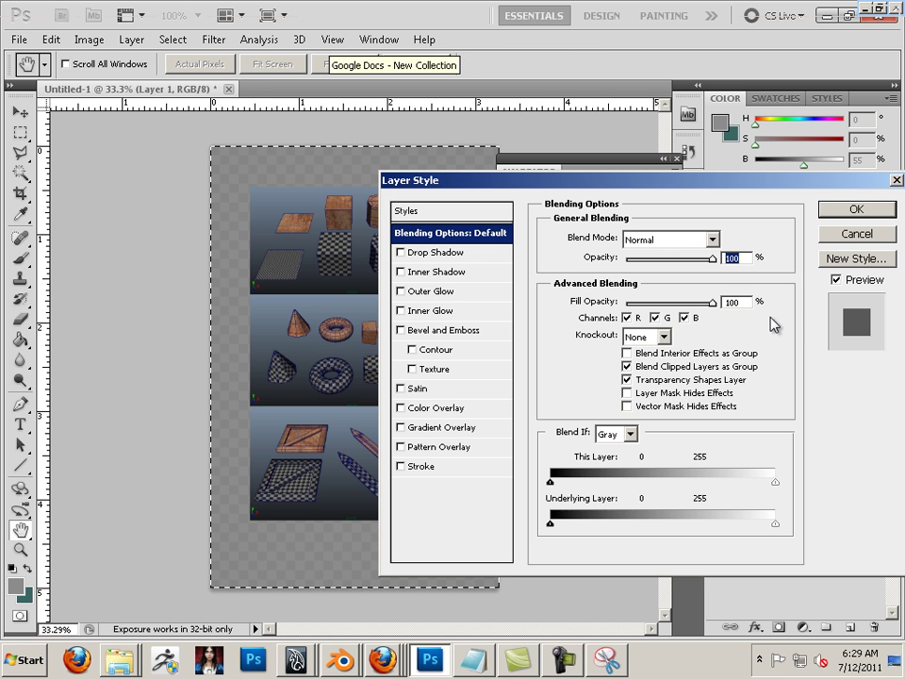
pyautogui.click(401, 465)
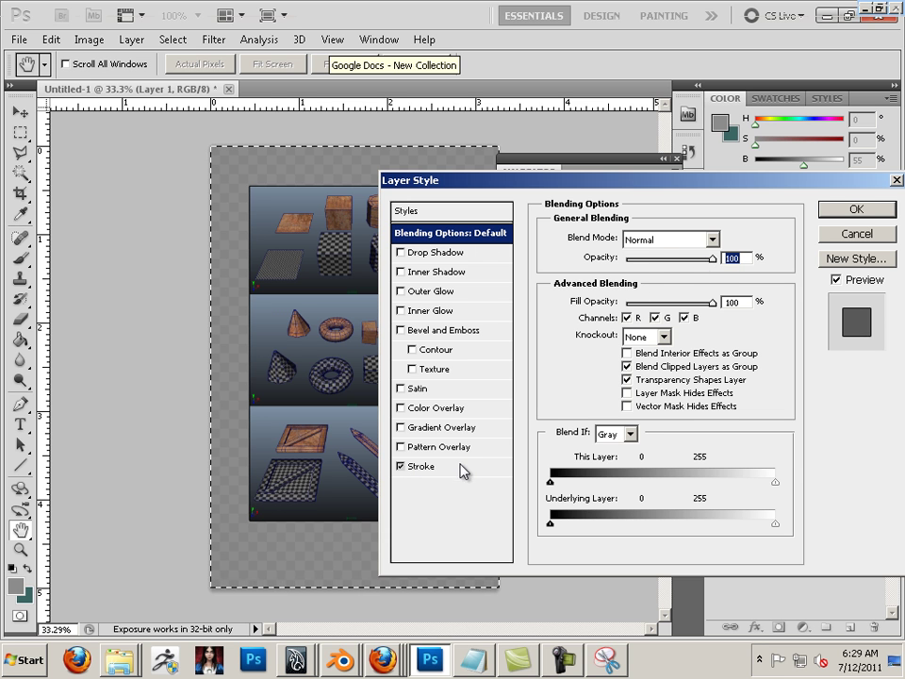
pyautogui.click(460, 466)
pyautogui.moveTo(615, 241); pyautogui.dragTo(621, 244)
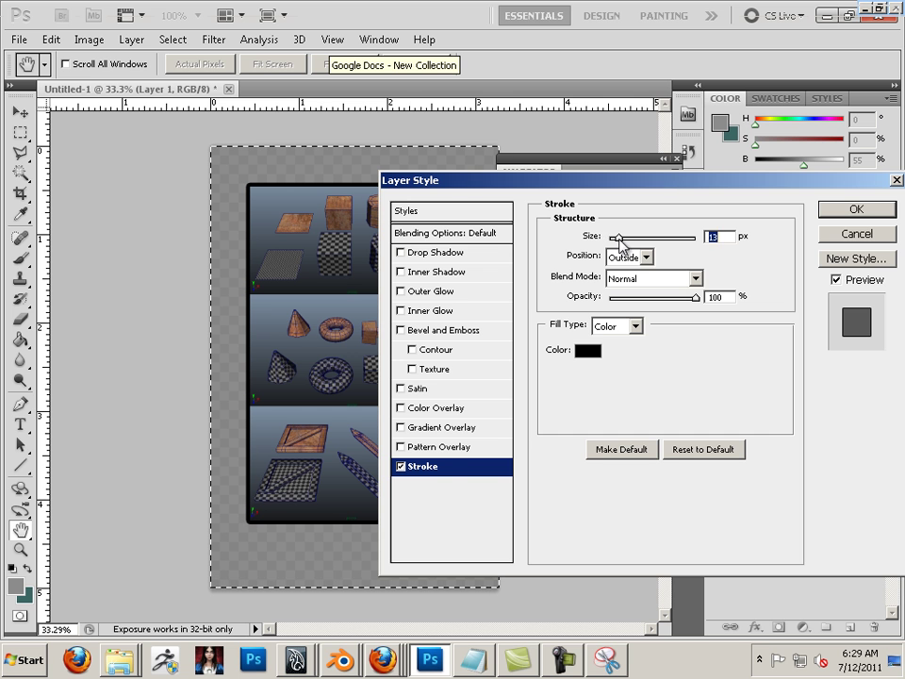
pyautogui.click(856, 209)
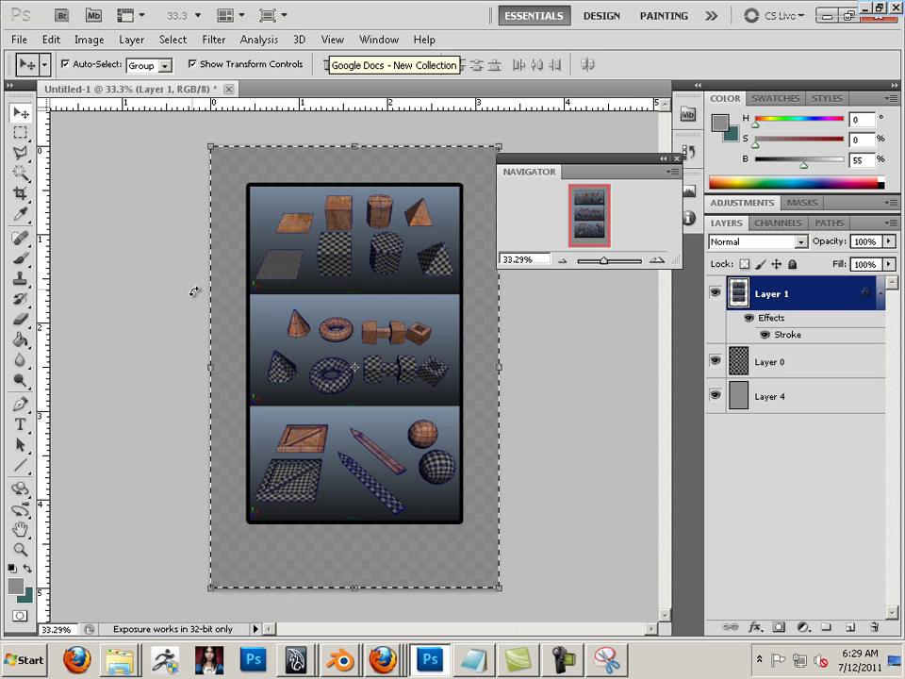
# - Deselect and add a text box below the framed snips containing the author's full name and a second line "Uv Lesson"
pyautogui.click(19, 424)
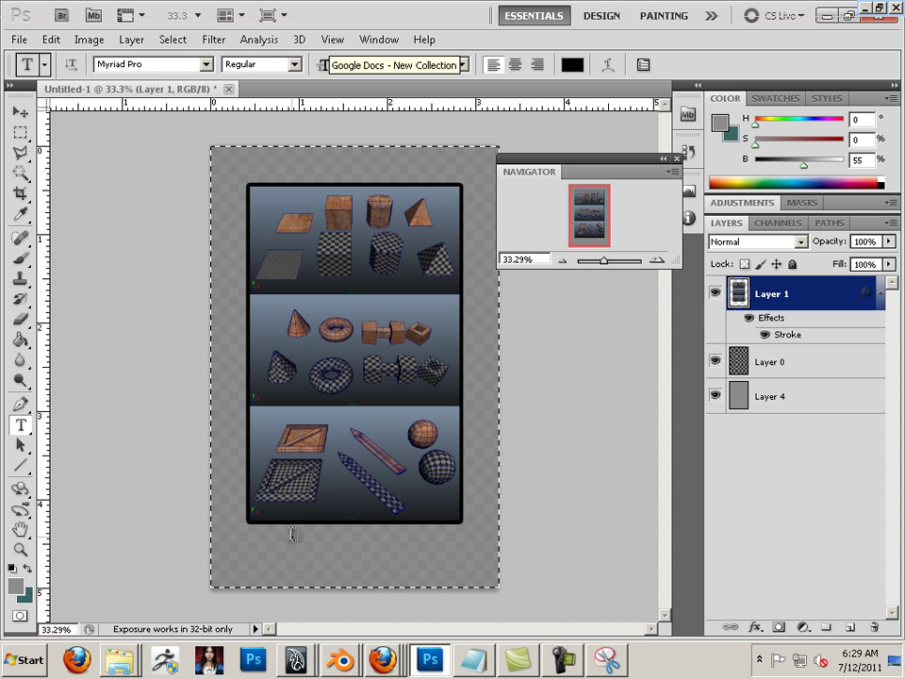
pyautogui.click(173, 39)
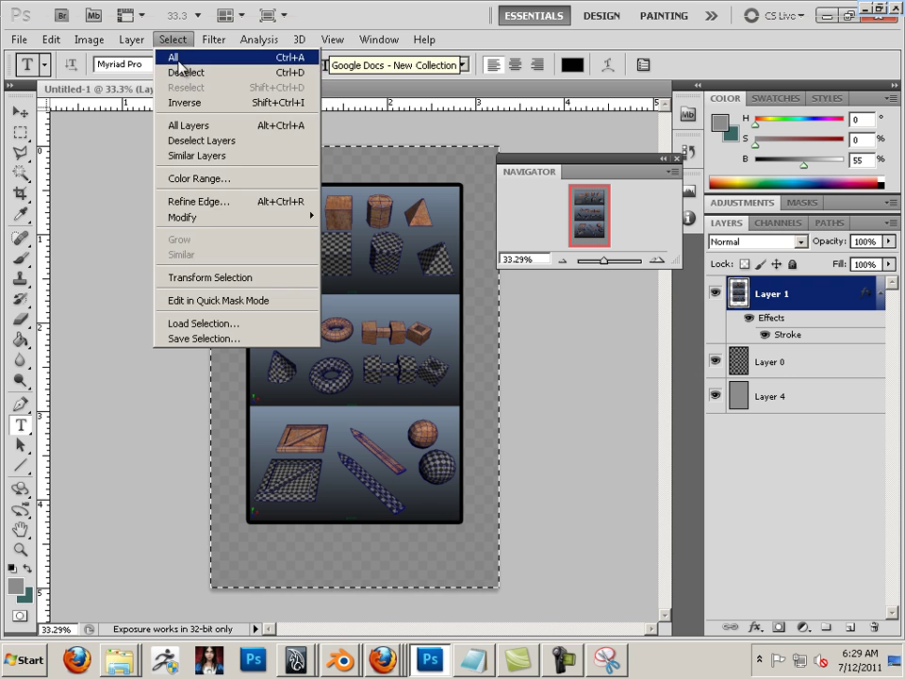
pyautogui.click(184, 72)
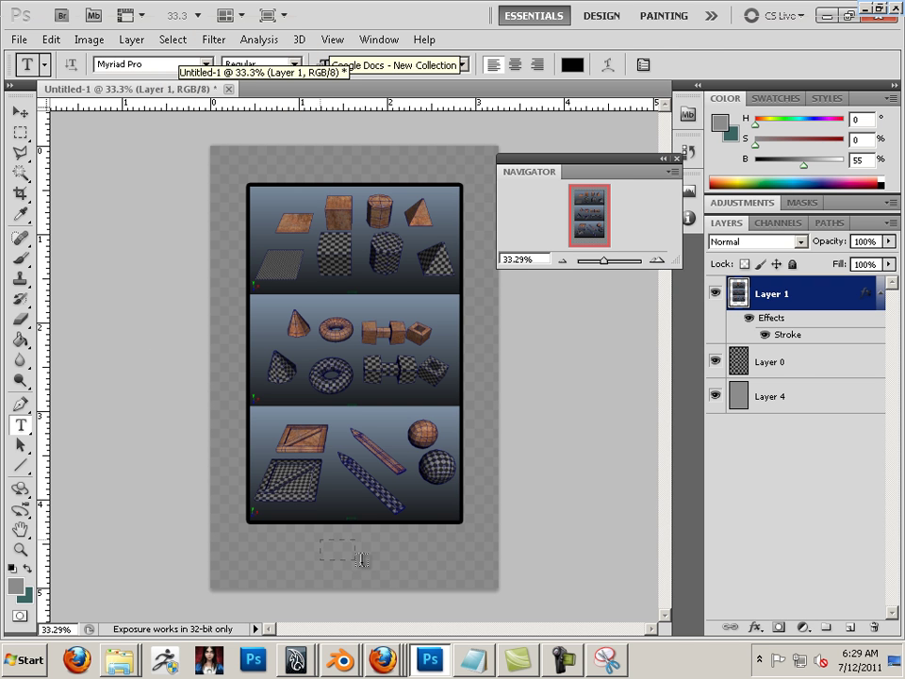
pyautogui.moveTo(362, 560); pyautogui.dragTo(475, 584)
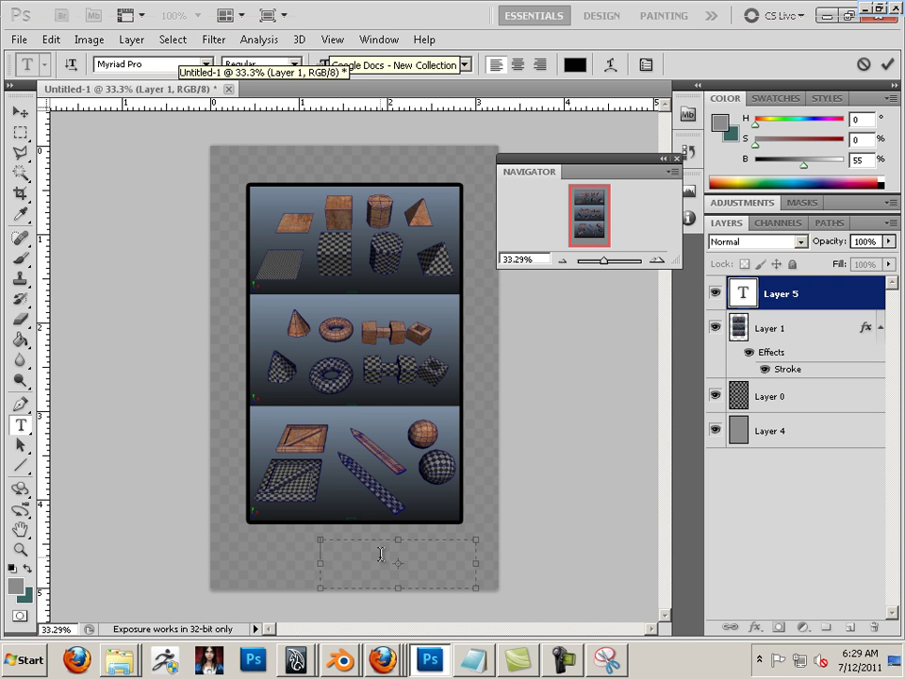
pyautogui.write('Jason Welsh')
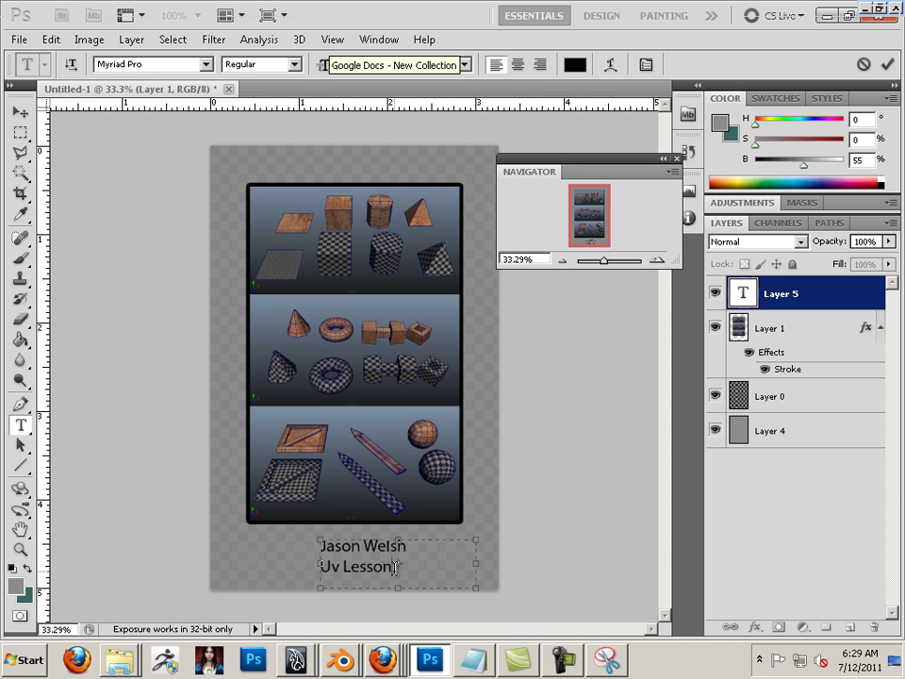
# - Right-align the "Uv Lesson" line and narrow the text box to about the width of the name line
pyautogui.moveTo(395, 566); pyautogui.dragTo(321, 565)
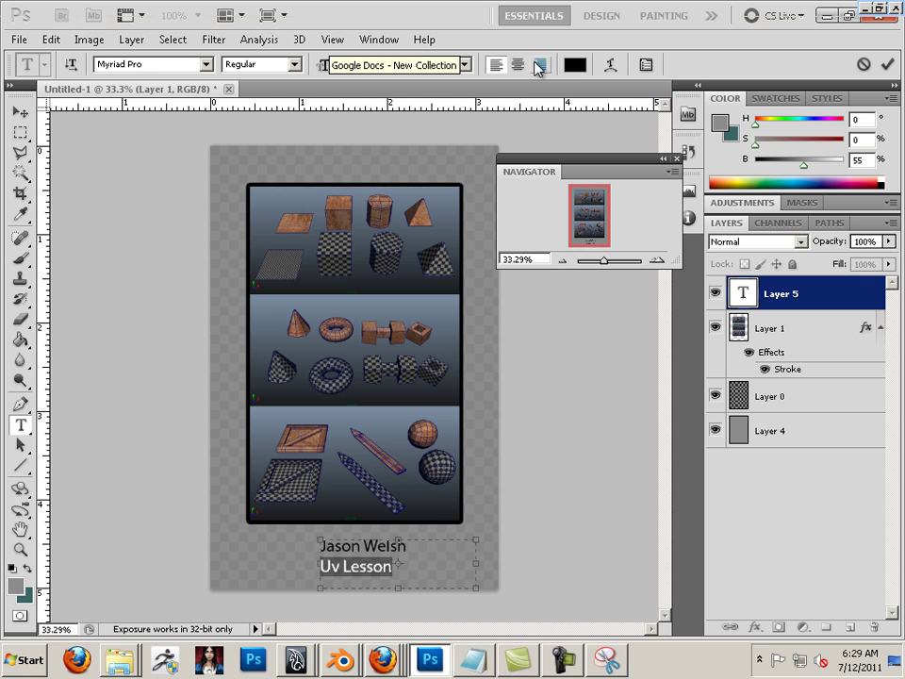
pyautogui.click(540, 65)
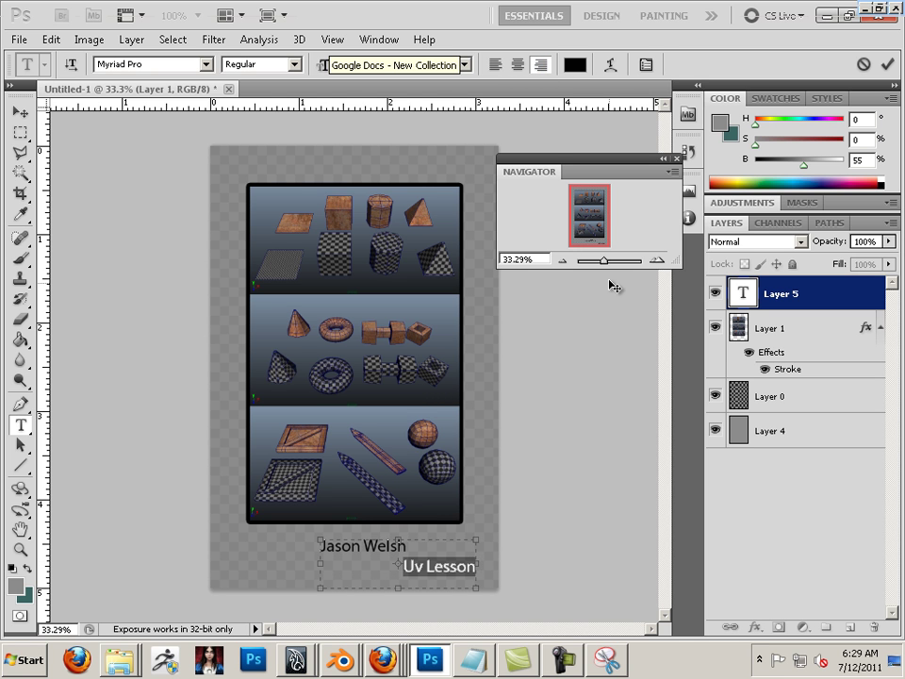
pyautogui.moveTo(604, 262); pyautogui.dragTo(607, 261)
pyautogui.moveTo(592, 230); pyautogui.dragTo(595, 245)
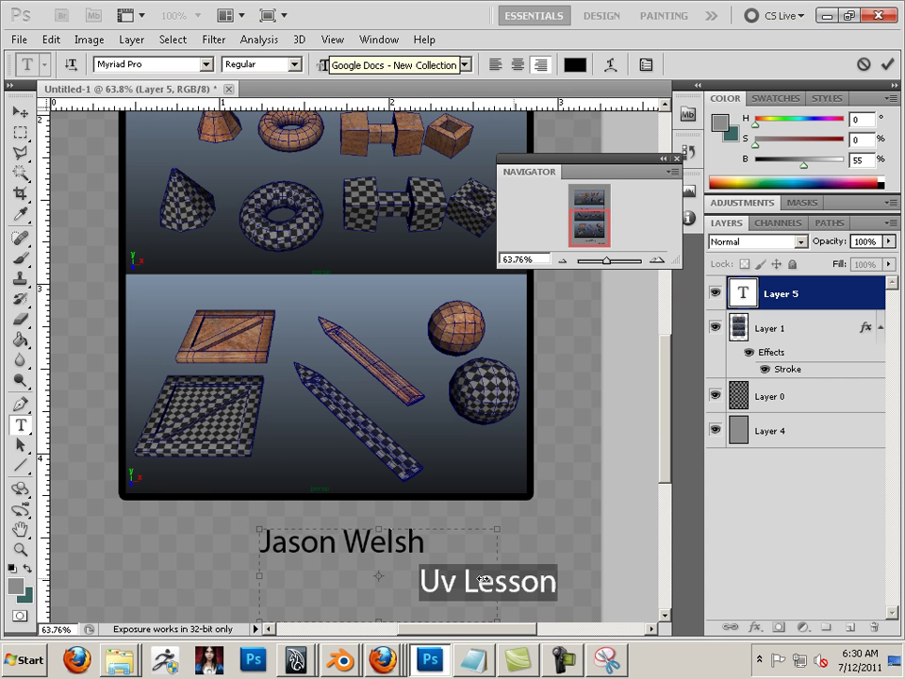
pyautogui.moveTo(557, 580); pyautogui.dragTo(430, 574)
pyautogui.moveTo(423, 575)
pyautogui.mouseDown()
pyautogui.moveTo(443, 578)
pyautogui.moveTo(414, 577)
pyautogui.mouseUp()
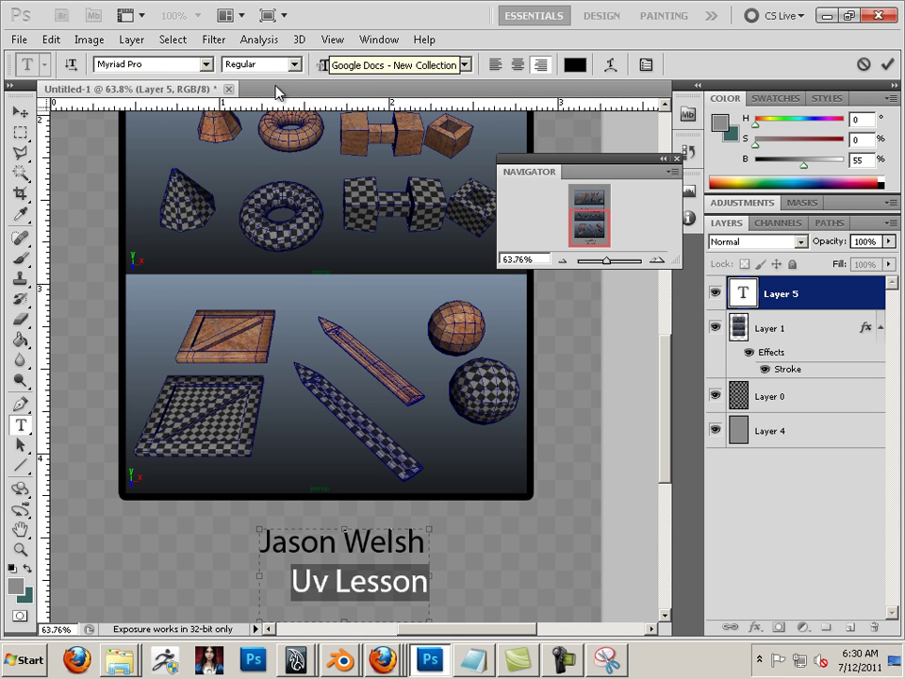
# - Set the font size of the "Uv Lesson" line to 11 pt
pyautogui.click(226, 63)
pyautogui.click(351, 46)
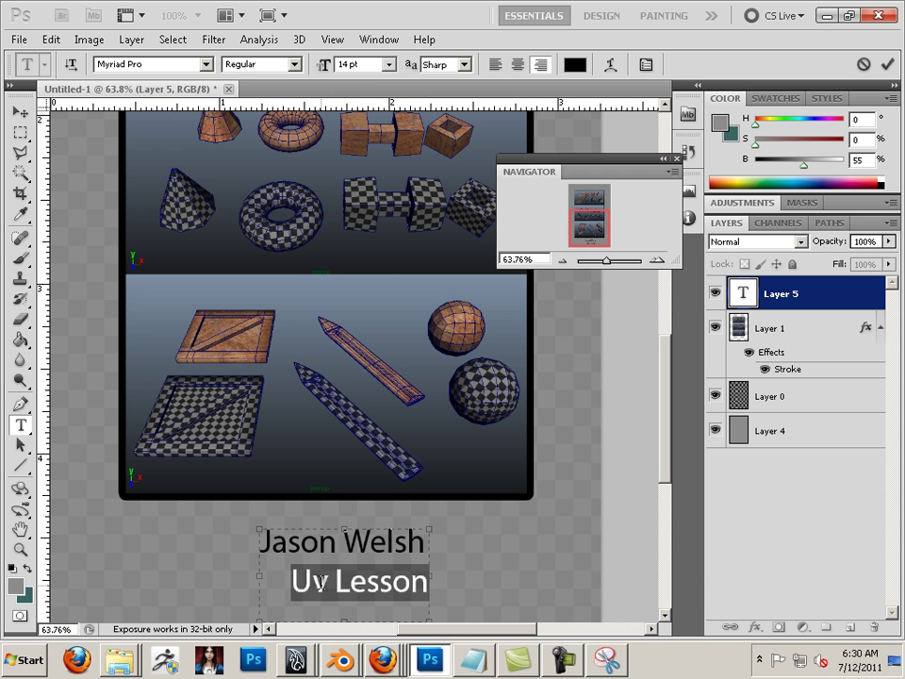
pyautogui.click(390, 64)
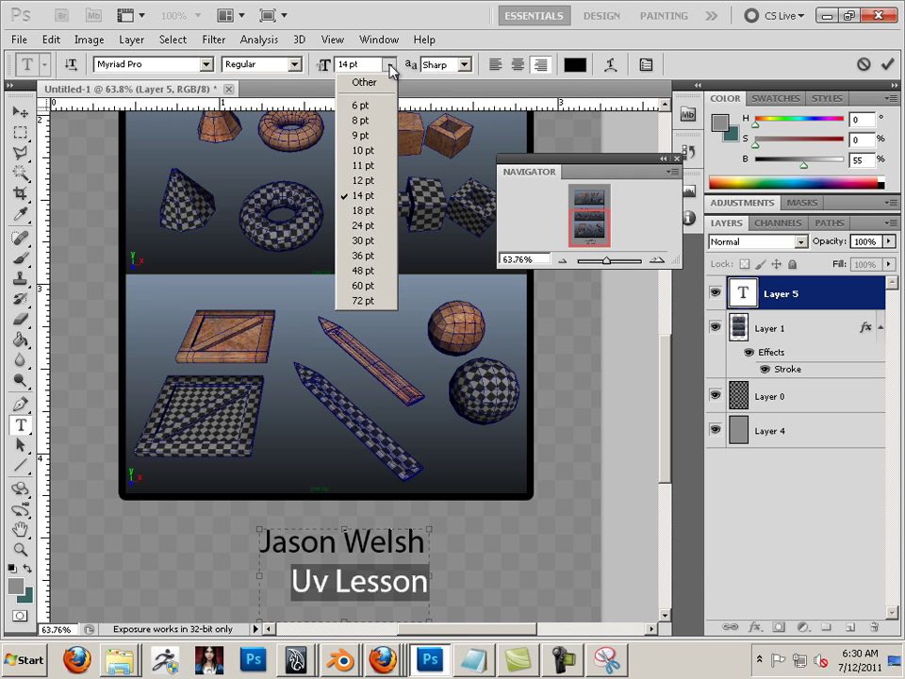
pyautogui.click(364, 168)
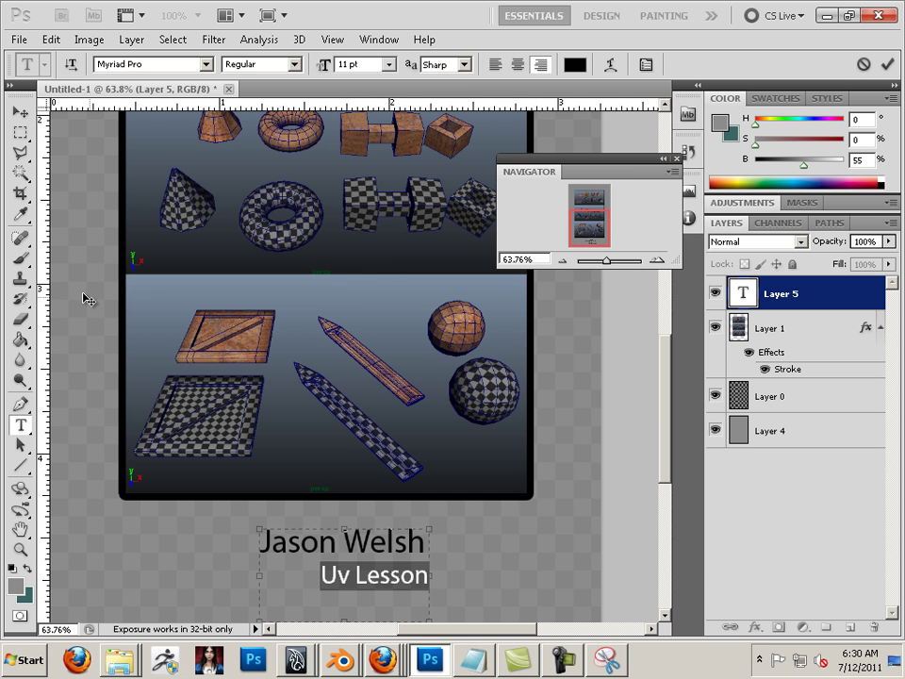
# - Move the caption text into the image's lower-right corner, beneath the framed snips
pyautogui.click(20, 111)
pyautogui.moveTo(398, 574); pyautogui.dragTo(525, 583)
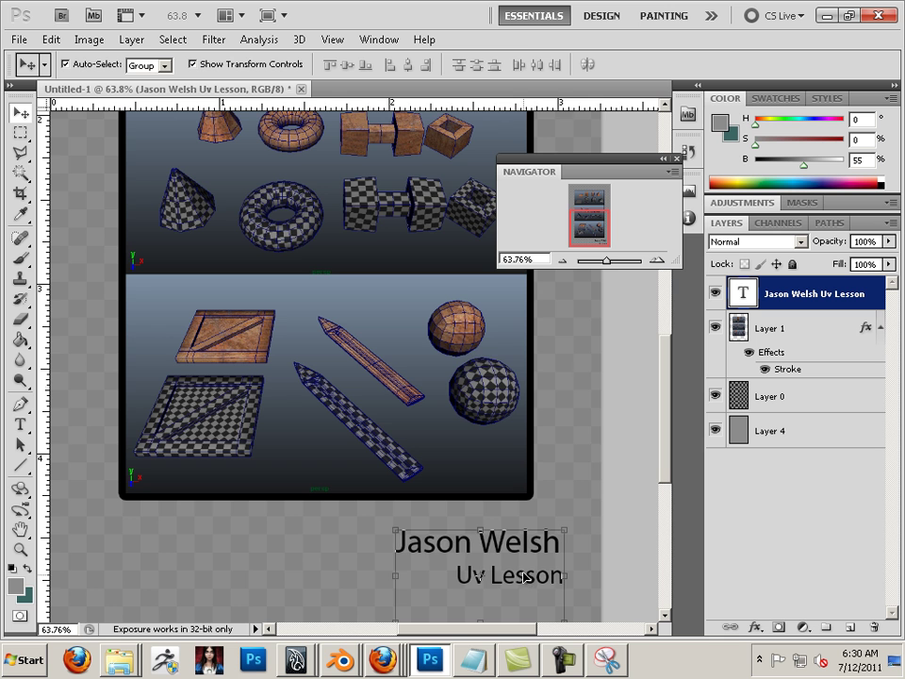
pyautogui.moveTo(607, 267)
pyautogui.mouseDown()
pyautogui.moveTo(593, 242)
pyautogui.moveTo(606, 268)
pyautogui.mouseUp()
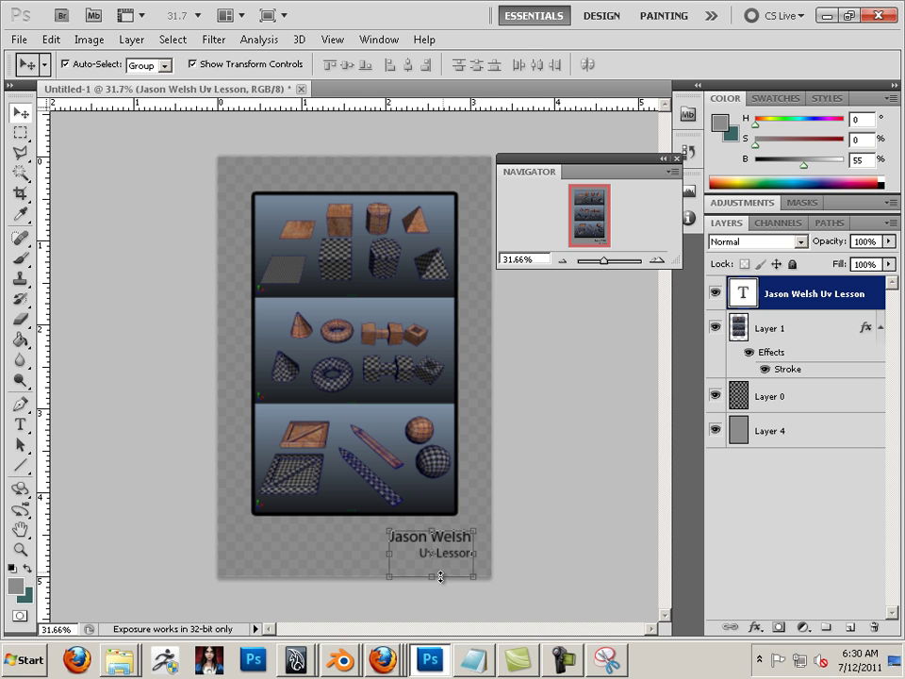
pyautogui.press('Return')
pyautogui.hotkey('ctrl', 't')
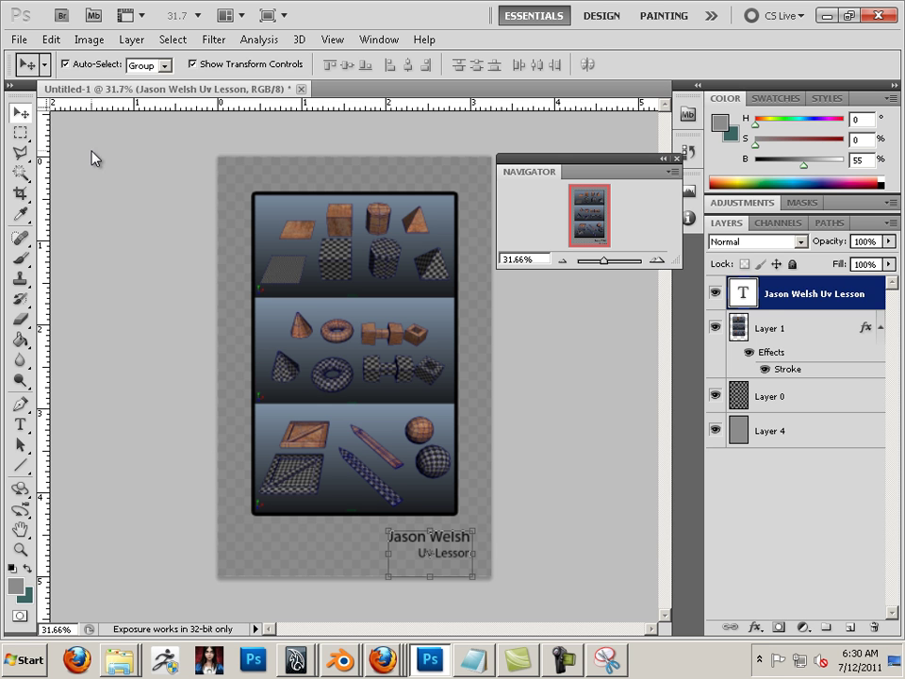
pyautogui.press('Return')
# - Export the image for web as a maximum-quality JPEG, overwriting the existing uv-lesson JPEG in the Unit1 folder
pyautogui.click(19, 39)
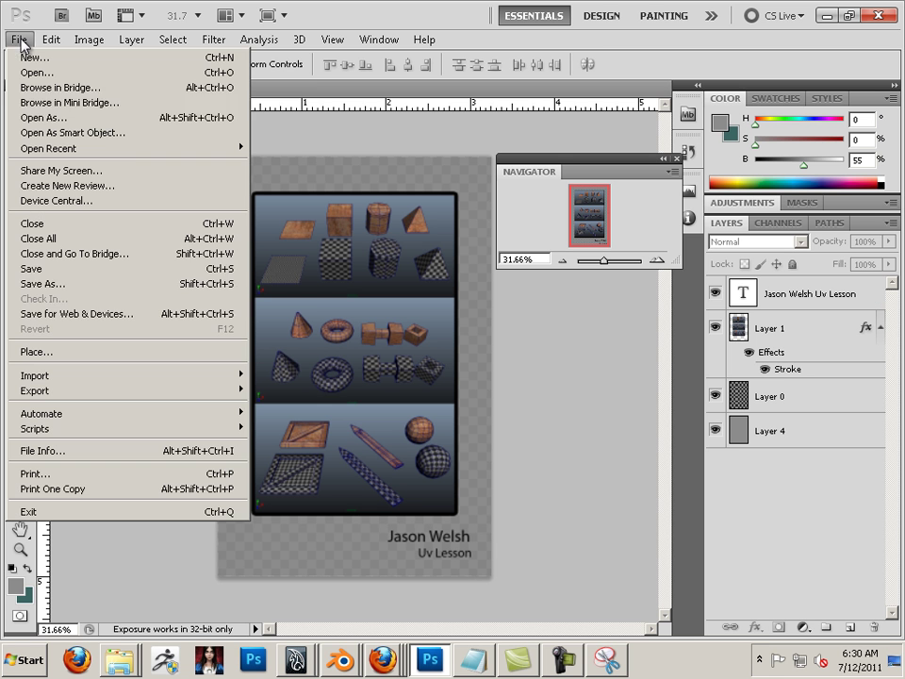
pyautogui.click(131, 322)
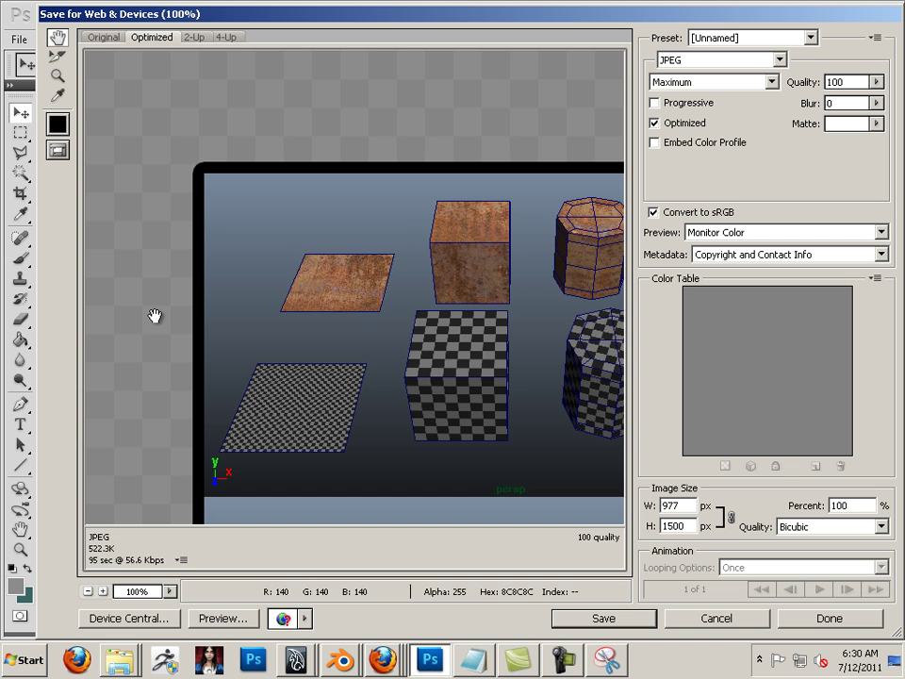
pyautogui.scroll(-15, 155, 316)
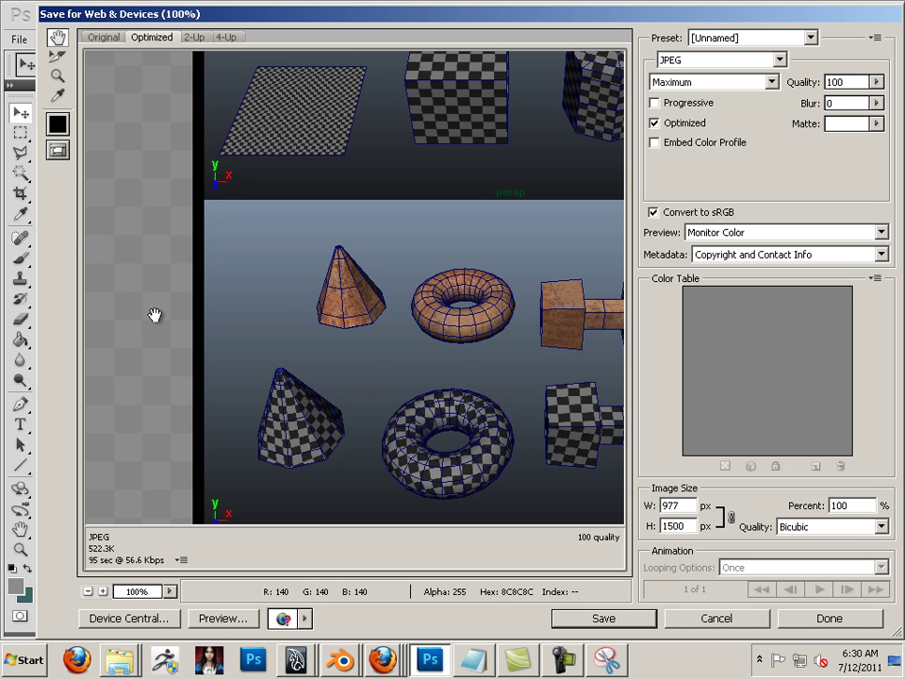
pyautogui.scroll(15, 154, 316)
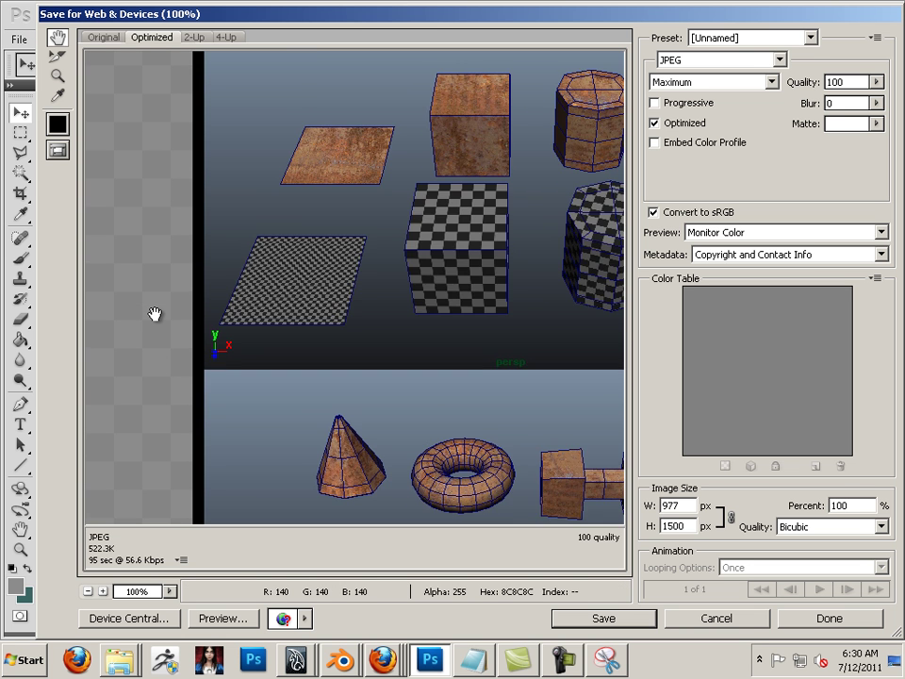
pyautogui.click(581, 619)
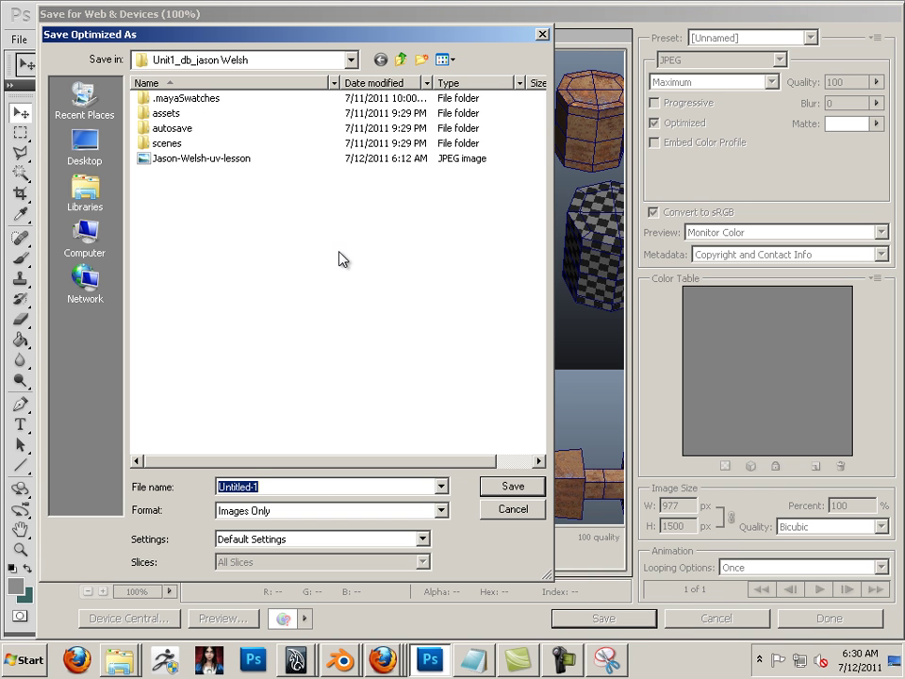
pyautogui.click(206, 162)
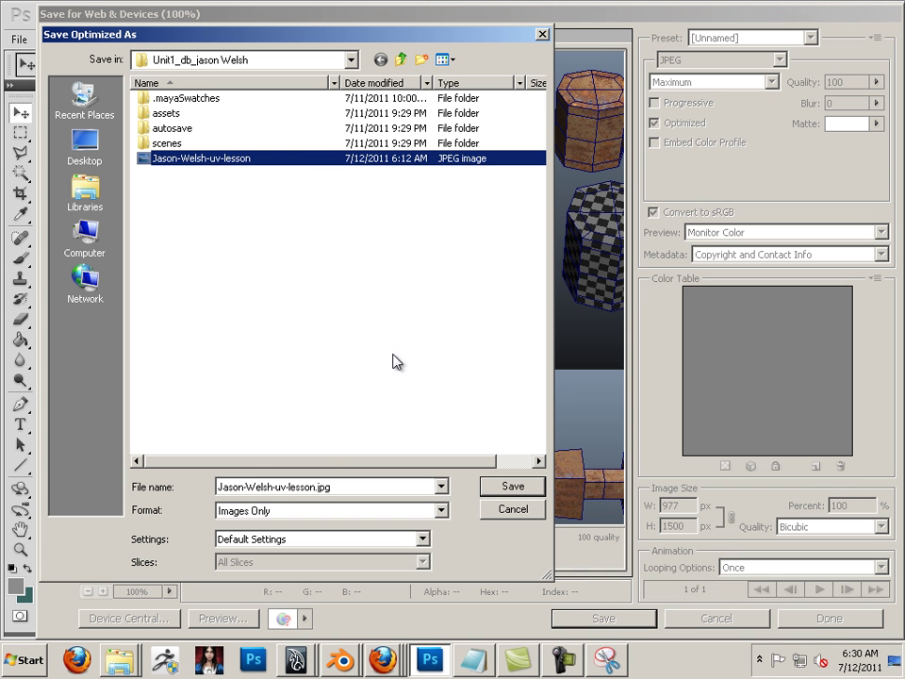
pyautogui.click(513, 488)
pyautogui.click(545, 362)
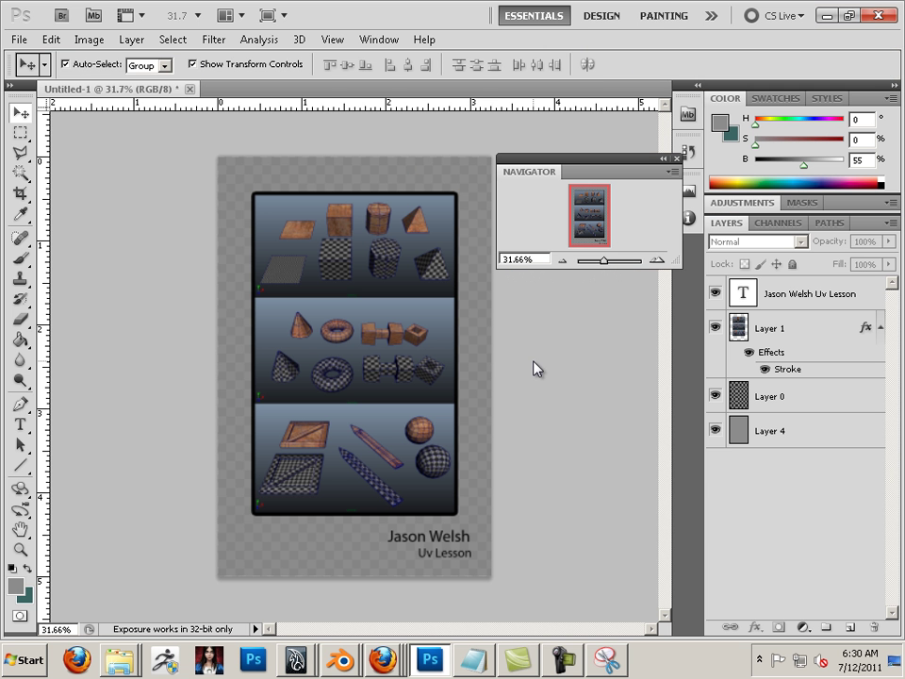
# - Select the entire canvas and copy all visible layers merged
pyautogui.click(51, 40)
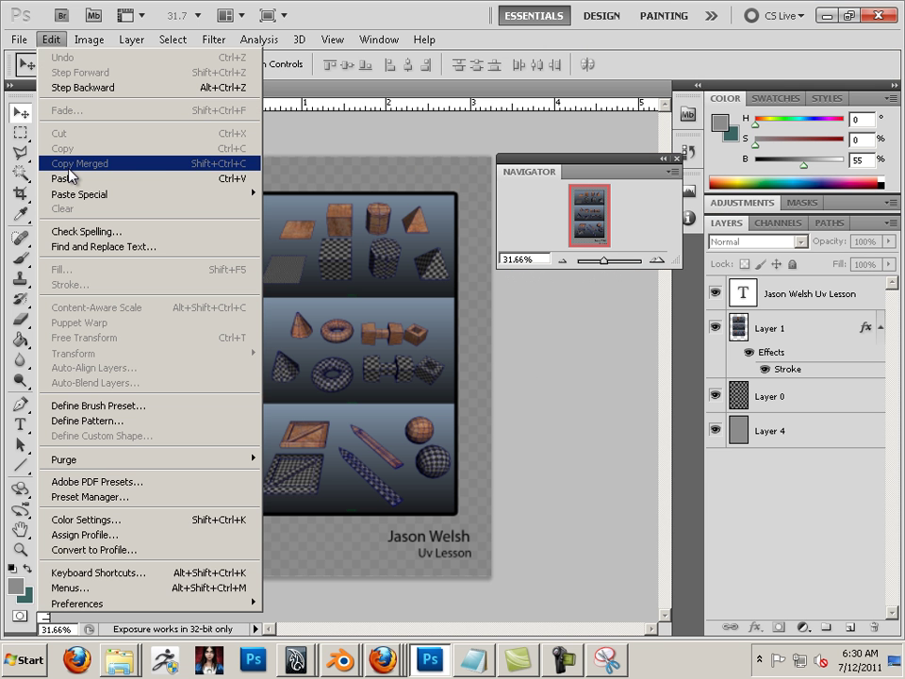
pyautogui.click(50, 129)
pyautogui.click(20, 133)
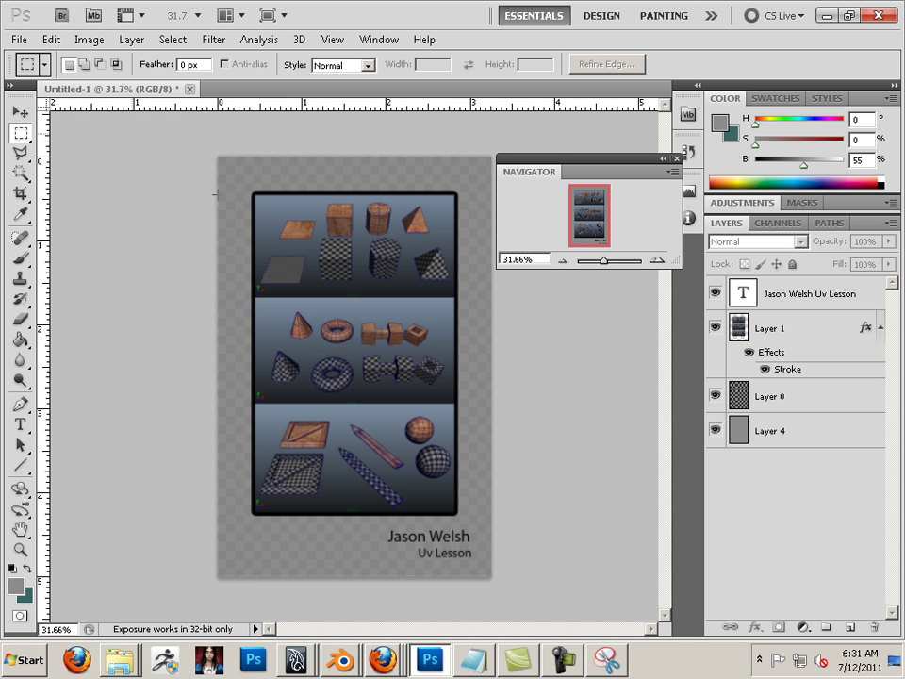
pyautogui.hotkey('ctrl', 'a')
pyautogui.click(51, 40)
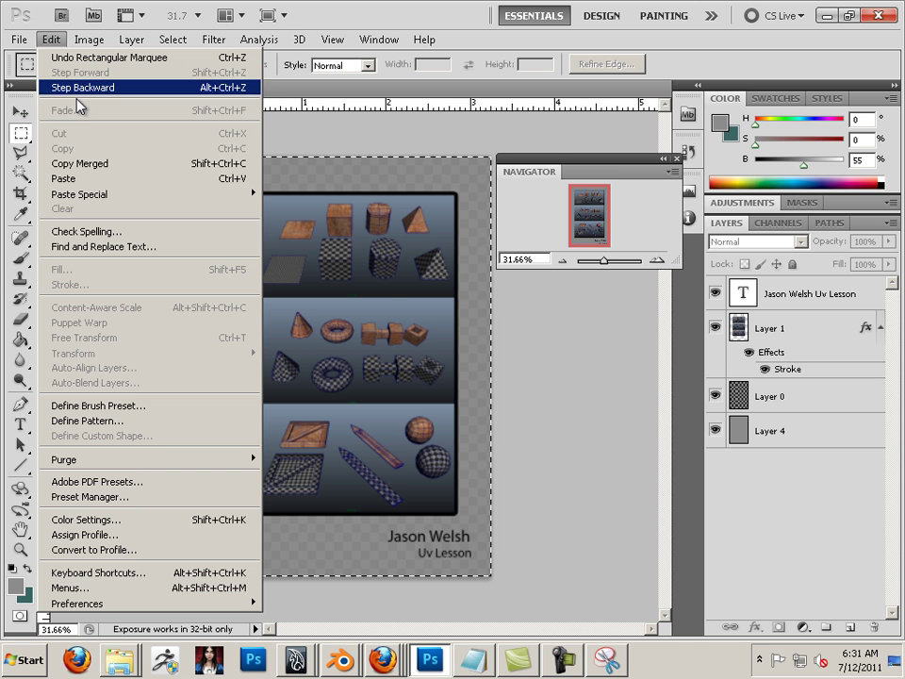
pyautogui.click(91, 163)
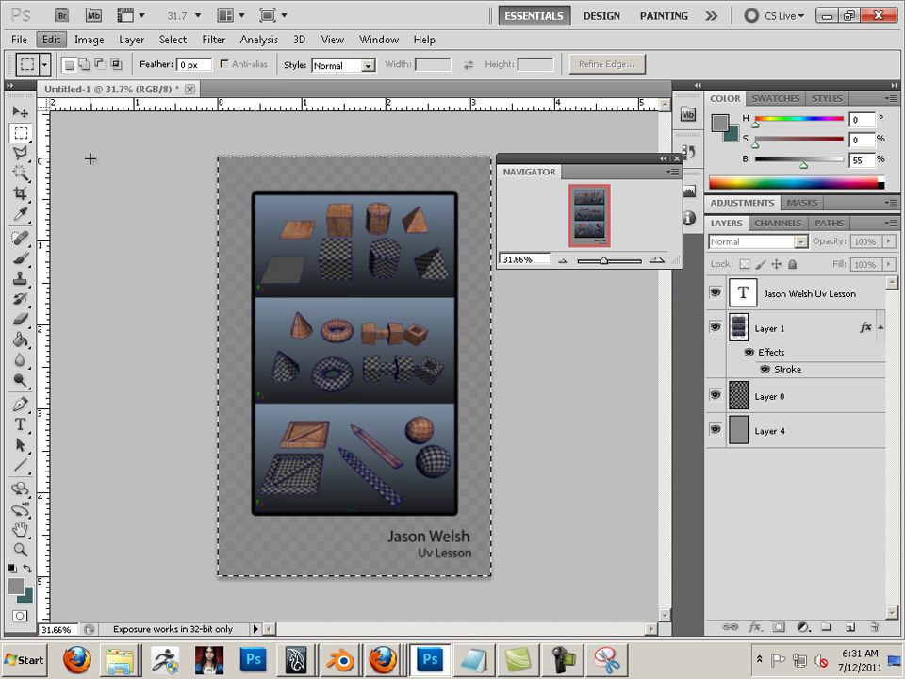
# - Switch to Firefox and bring up the untitled Google Docs document
pyautogui.click(382, 659)
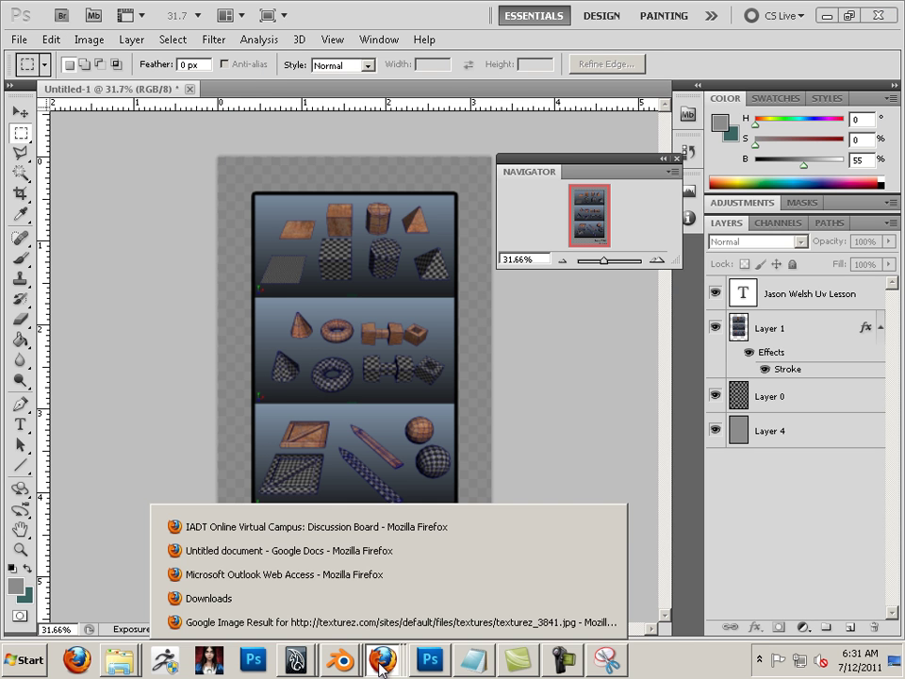
pyautogui.click(345, 622)
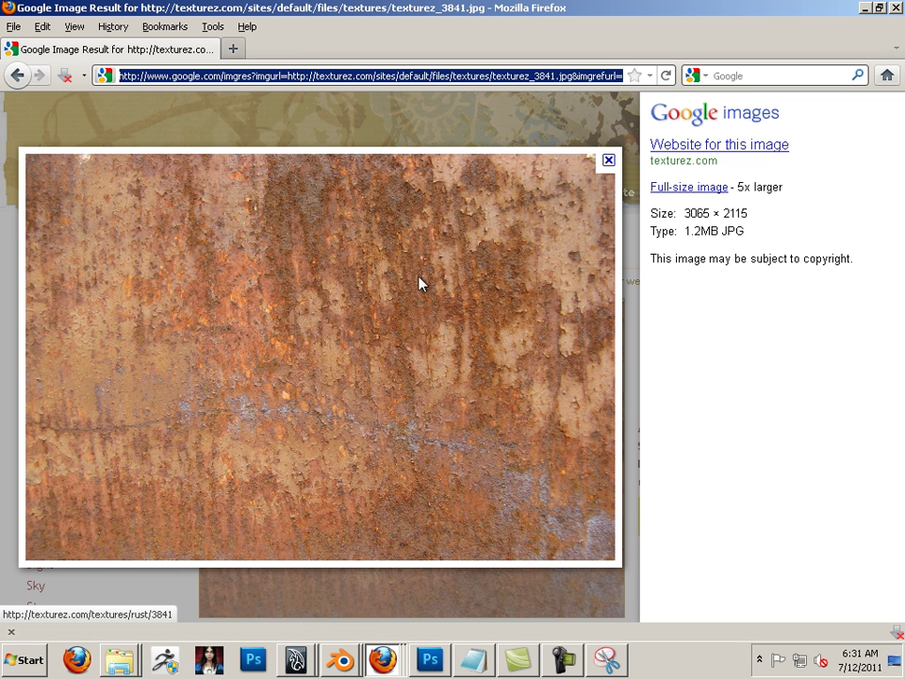
pyautogui.click(385, 657)
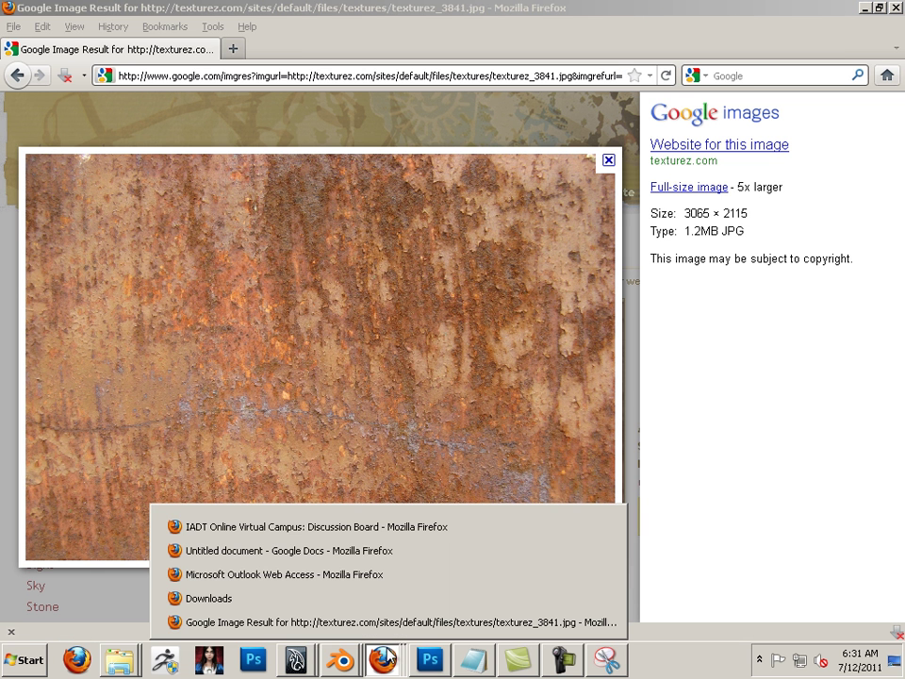
pyautogui.click(366, 530)
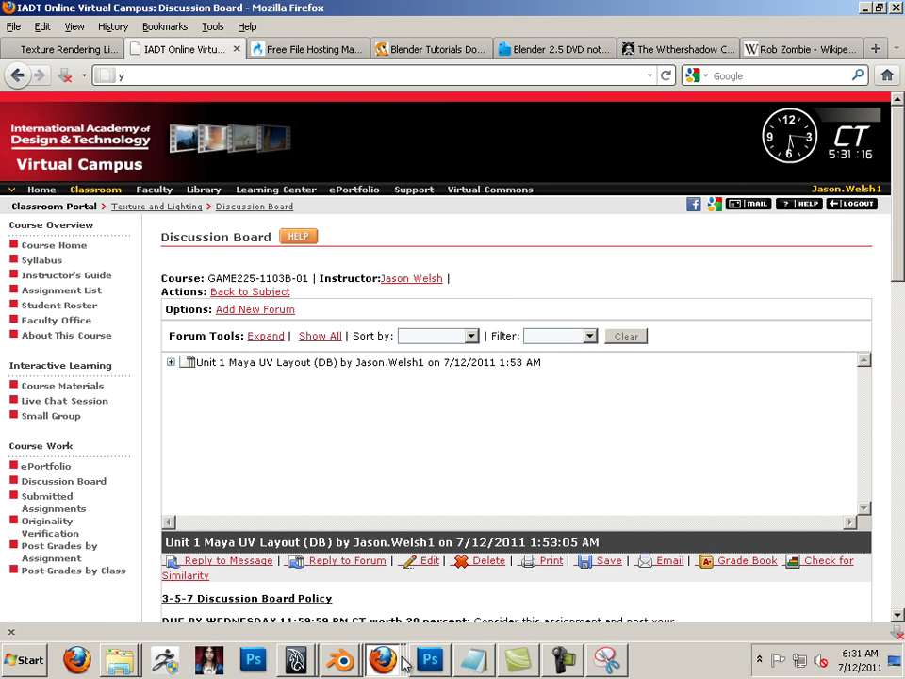
pyautogui.click(389, 654)
pyautogui.click(355, 553)
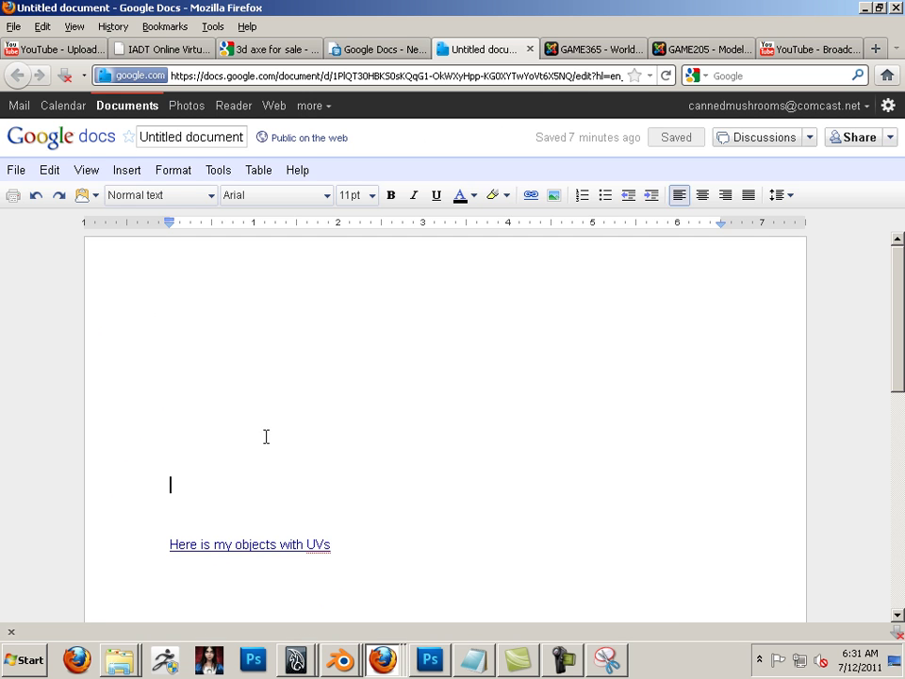
# - Paste the copied image above the "Here is my objects with UVs" link
pyautogui.click(58, 171)
pyautogui.click(89, 289)
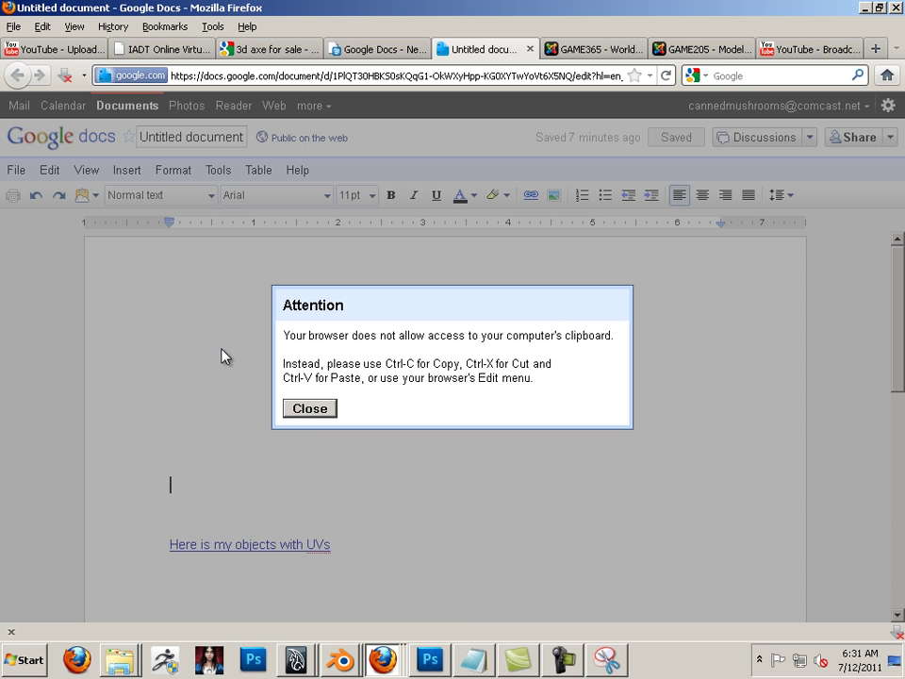
pyautogui.click(303, 407)
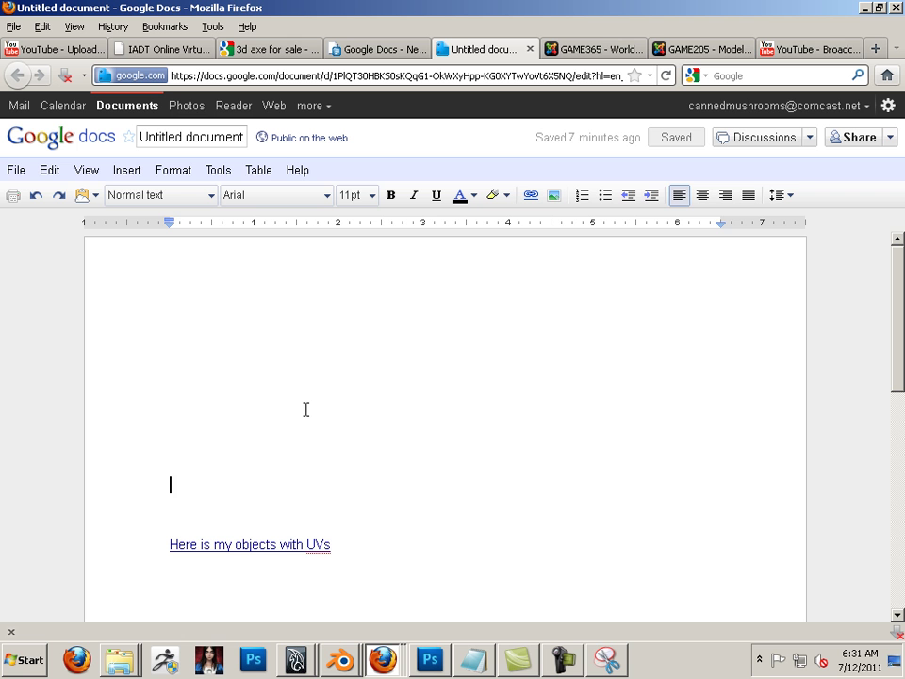
pyautogui.hotkey('ctrl', 'v')
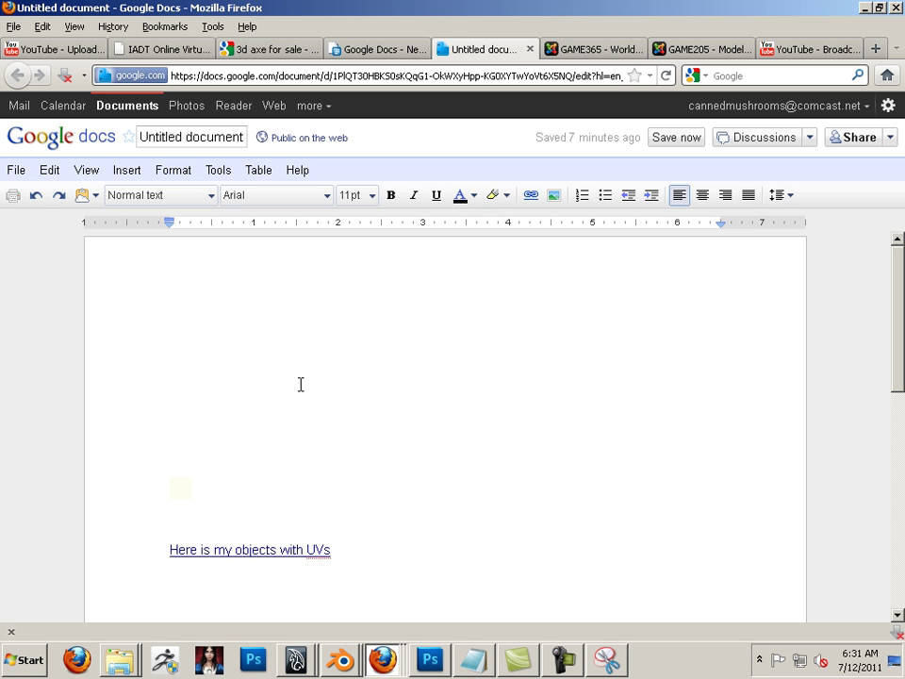
# - Shrink the pasted image proportionally to about 6.5 inches wide, roughly the width between the page margins
pyautogui.scroll(-1, 301, 384)
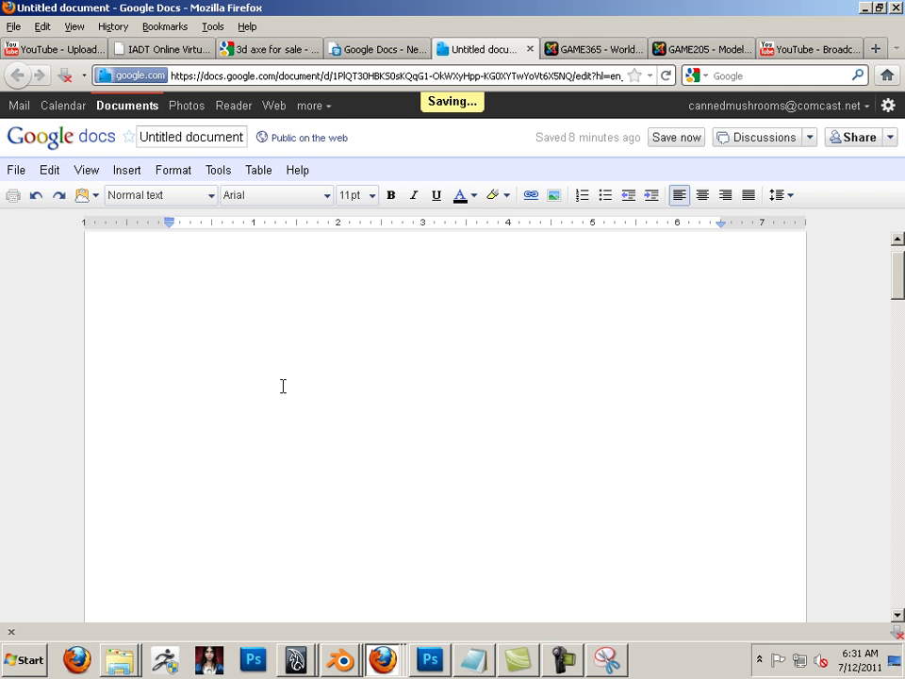
pyautogui.scroll(-10, 299, 387)
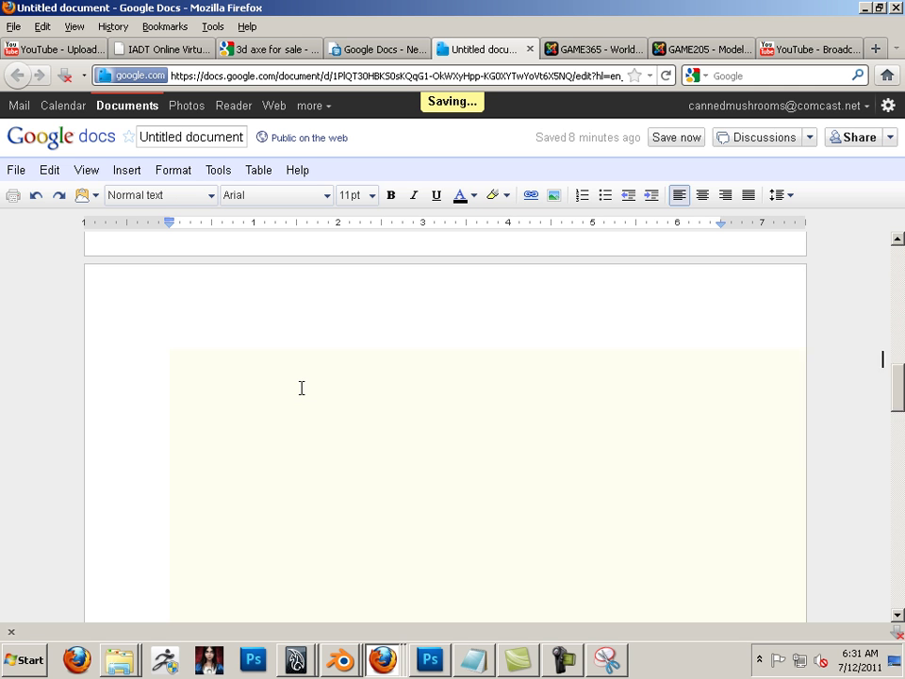
pyautogui.scroll(-5, 302, 387)
pyautogui.scroll(7, 301, 387)
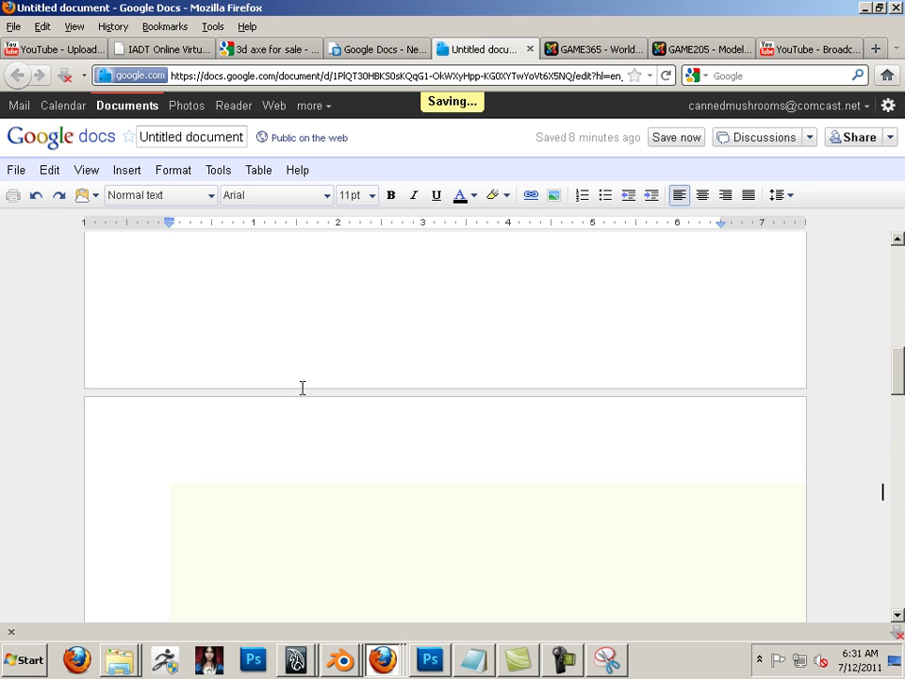
pyautogui.scroll(5, 302, 387)
pyautogui.scroll(1, 302, 387)
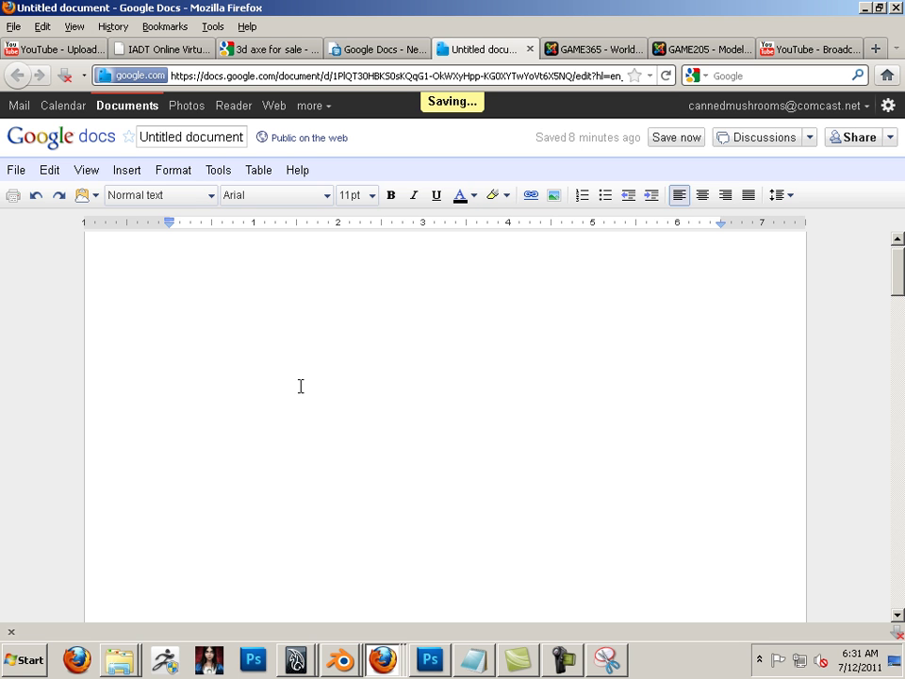
pyautogui.scroll(-5, 301, 385)
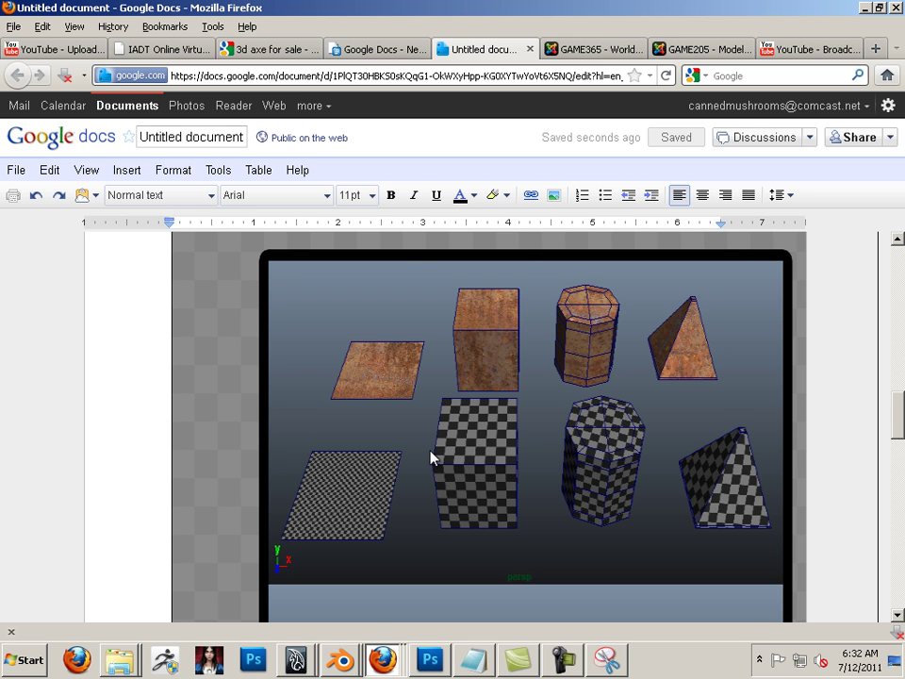
pyautogui.scroll(-1, 431, 459)
pyautogui.scroll(4, 431, 459)
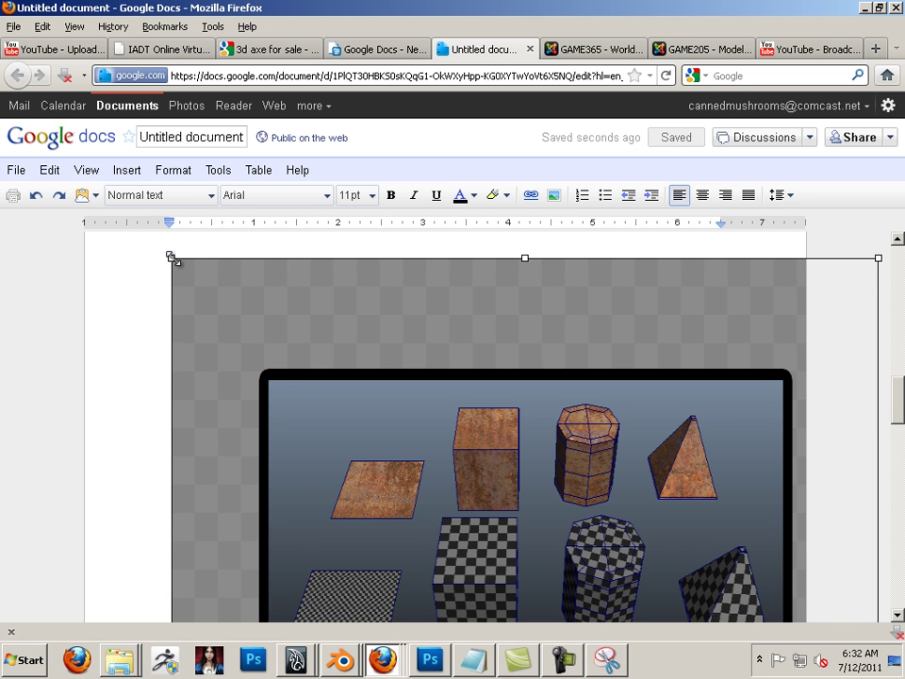
pyautogui.moveTo(172, 257); pyautogui.dragTo(557, 556)
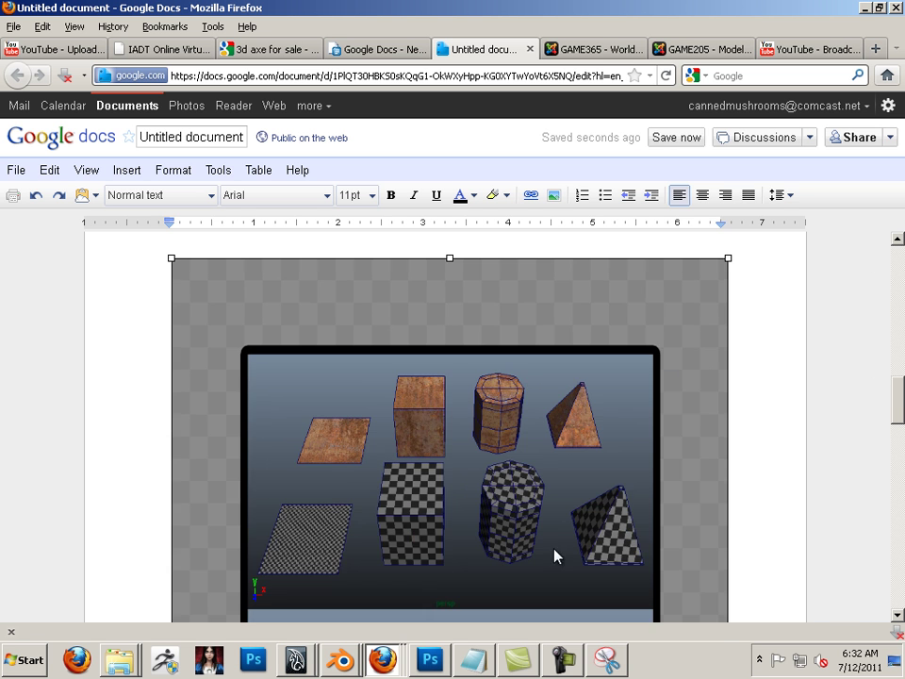
# - Scale the image down further from its lower corner to about 5 inches wide
pyautogui.scroll(-8, 562, 502)
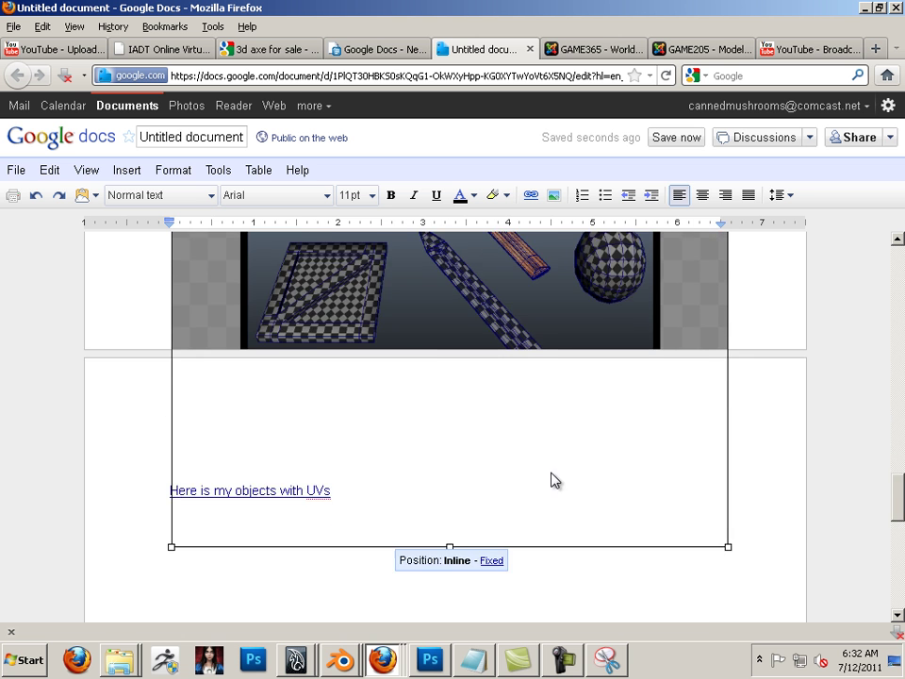
pyautogui.scroll(2, 551, 479)
pyautogui.scroll(-2, 552, 476)
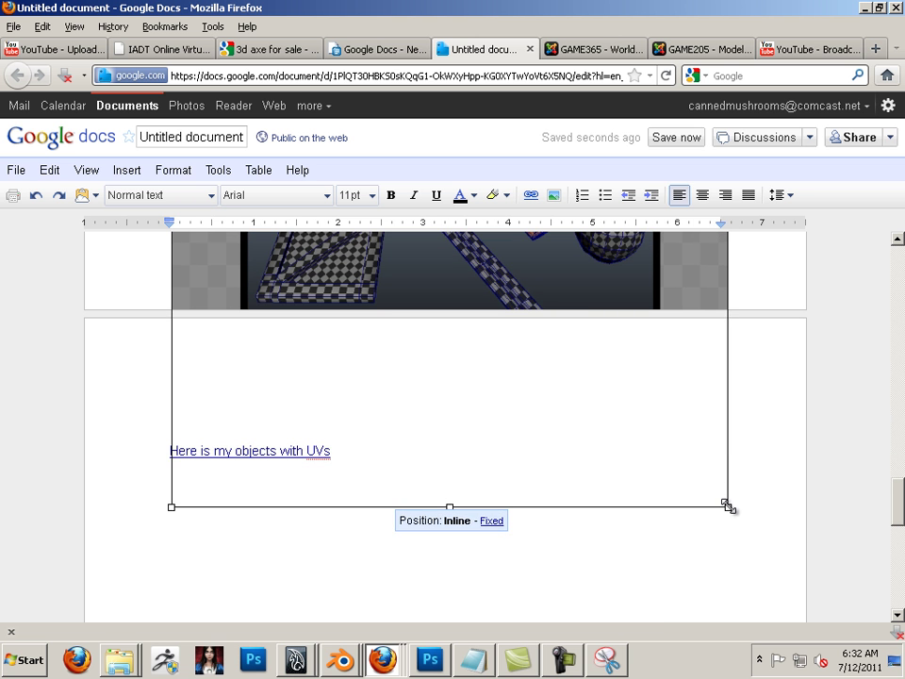
pyautogui.click(648, 414)
pyautogui.click(564, 295)
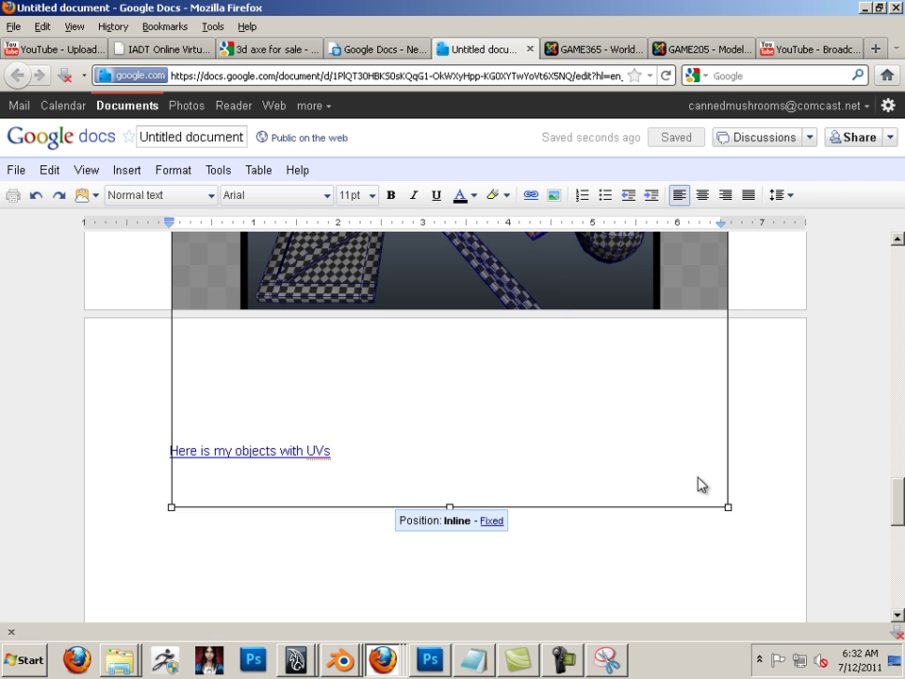
pyautogui.moveTo(728, 511); pyautogui.dragTo(505, 288)
# - Examine the resized image and how it sits on the document's pages
pyautogui.scroll(8, 490, 340)
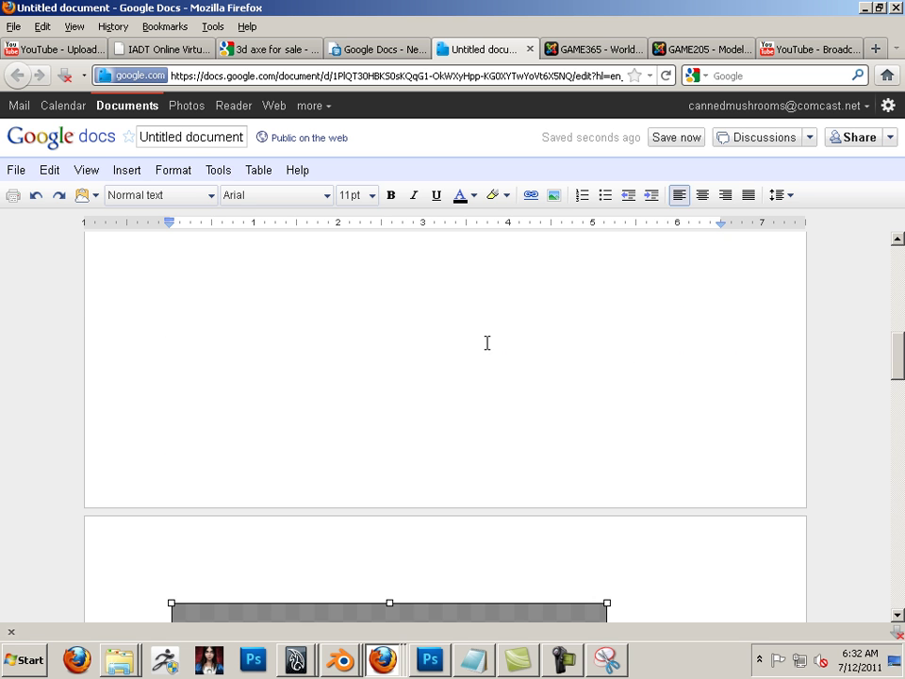
pyautogui.scroll(-3, 487, 343)
pyautogui.scroll(1, 480, 357)
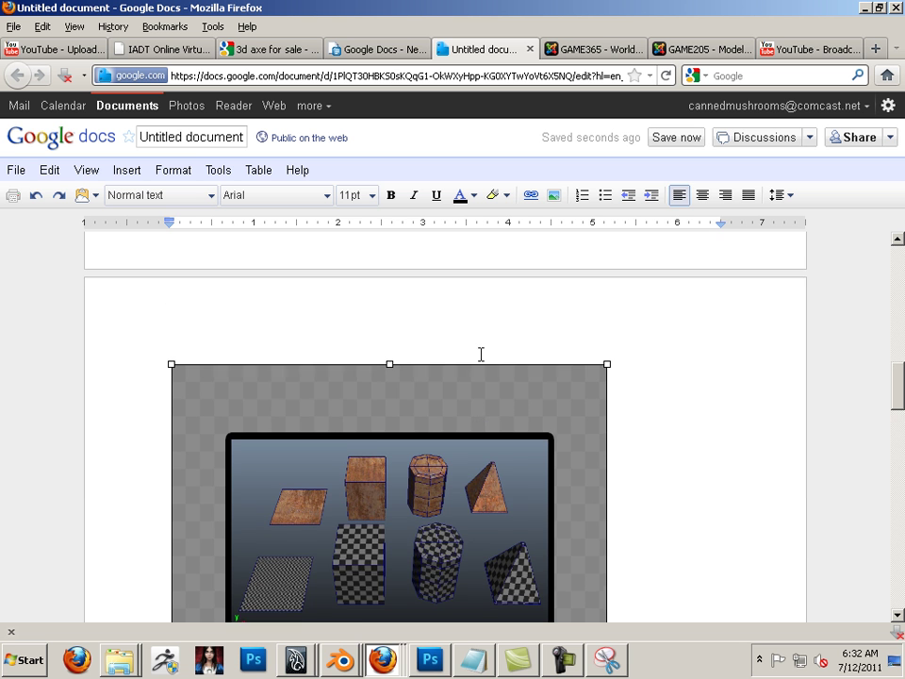
pyautogui.scroll(-6, 481, 356)
pyautogui.scroll(12, 480, 363)
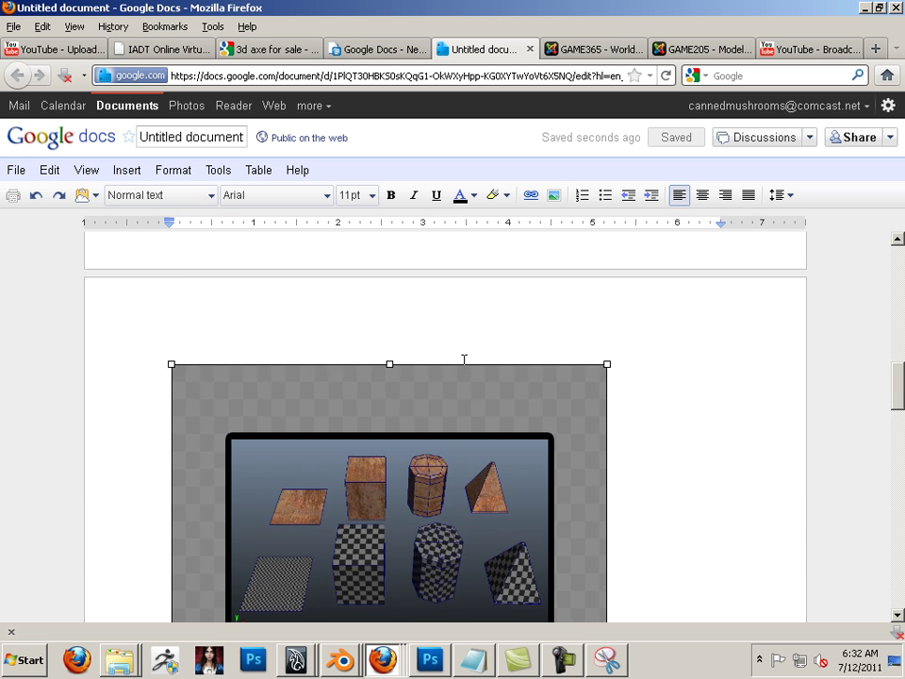
pyautogui.scroll(-8, 428, 364)
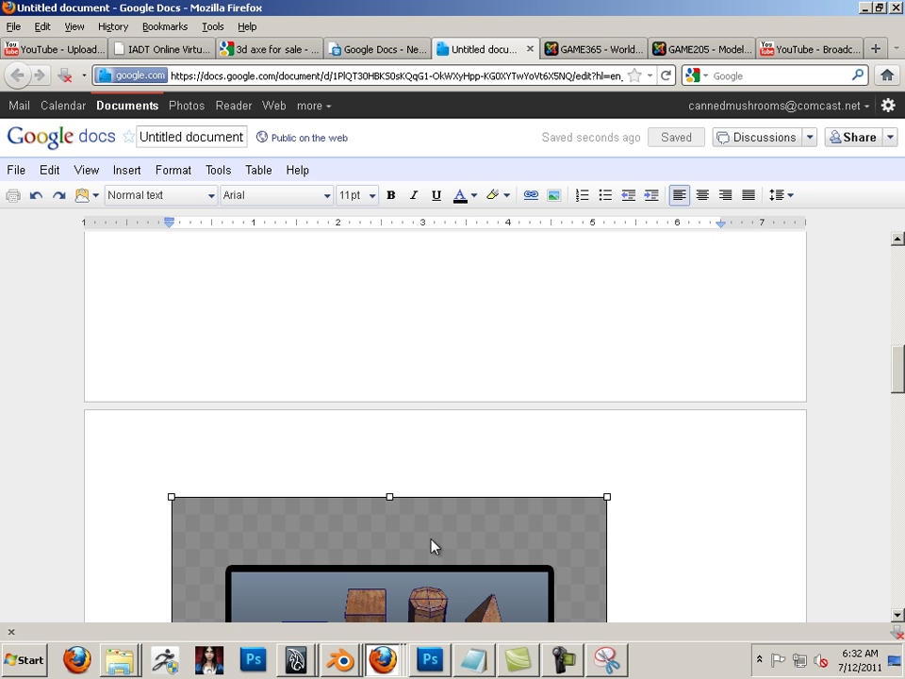
pyautogui.scroll(5, 427, 368)
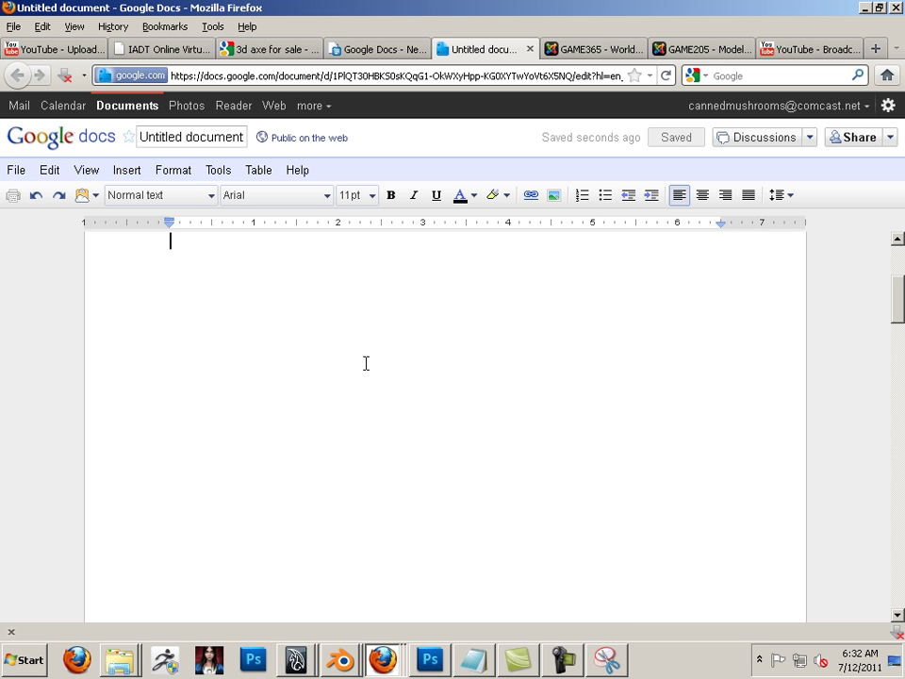
pyautogui.scroll(-10, 364, 366)
pyautogui.click(430, 409)
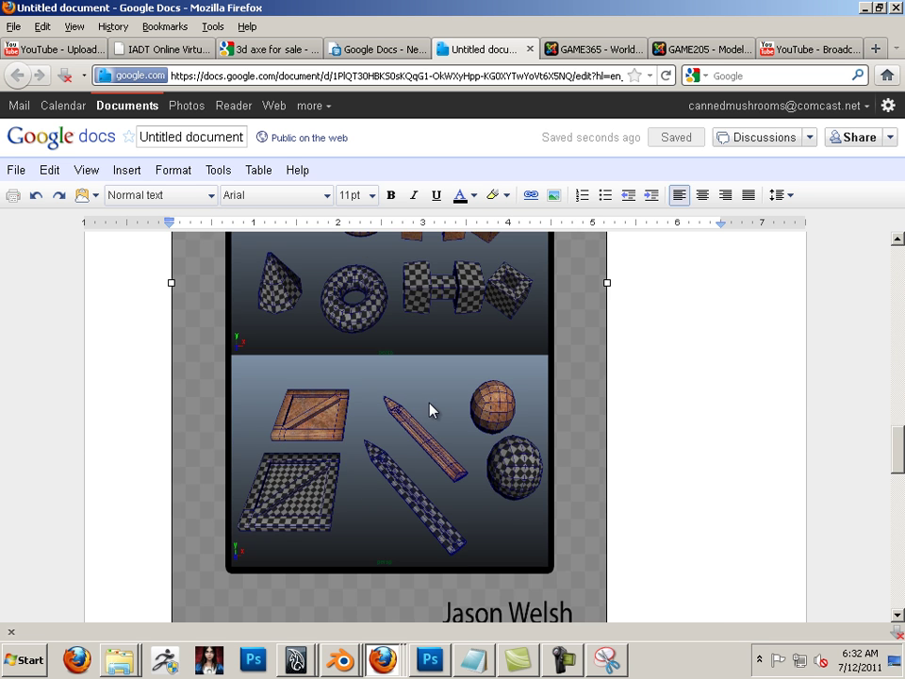
# - Scale the image down from its lower corner to about 4.5 inches wide and check its position on the pages
pyautogui.scroll(-5, 430, 409)
pyautogui.moveTo(605, 372); pyautogui.dragTo(518, 293)
pyautogui.scroll(5, 507, 325)
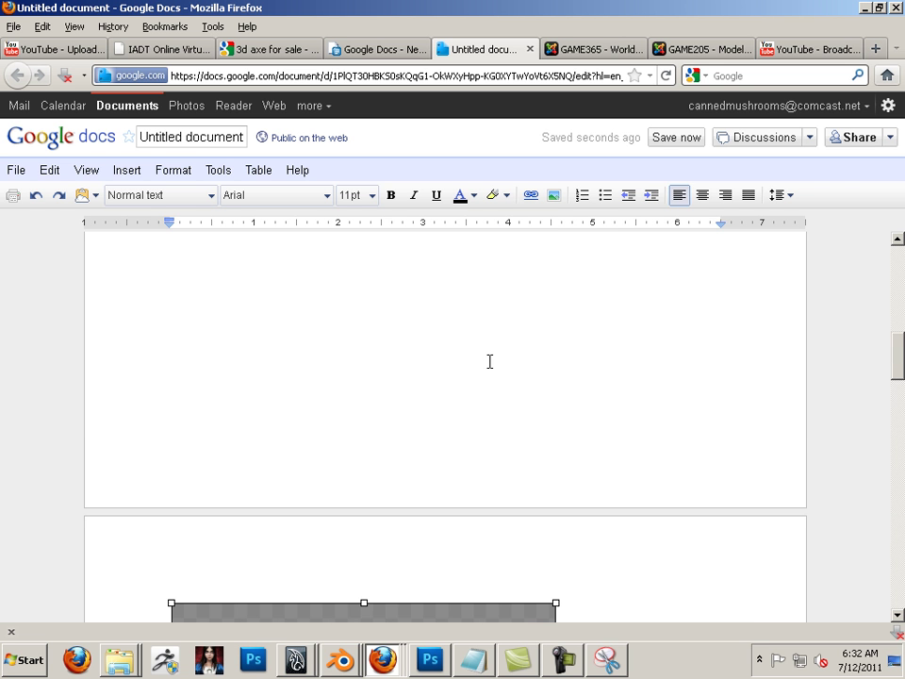
pyautogui.scroll(-1, 485, 366)
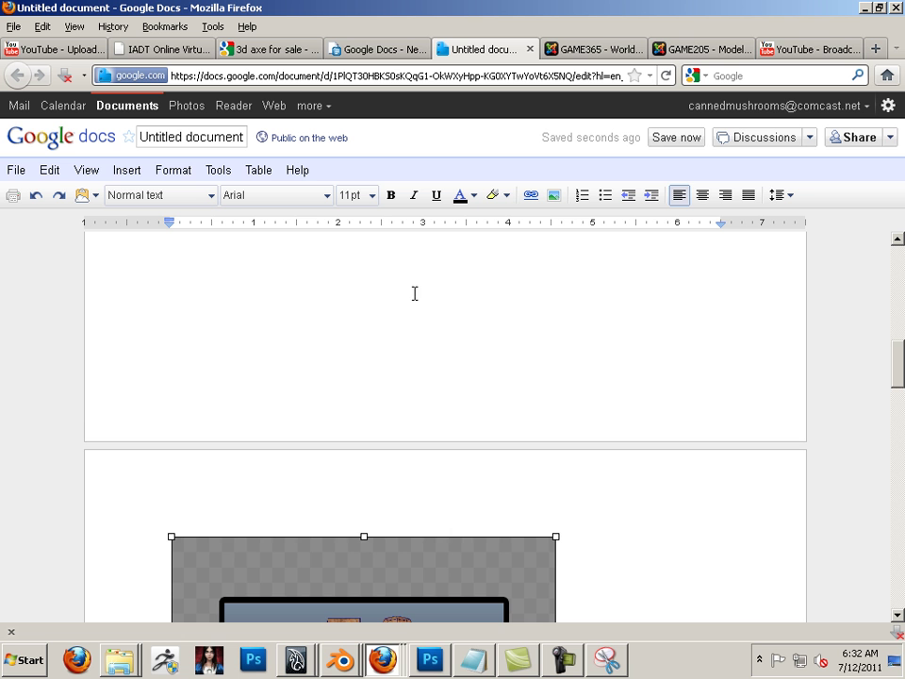
pyautogui.scroll(-10, 396, 338)
pyautogui.scroll(2, 378, 337)
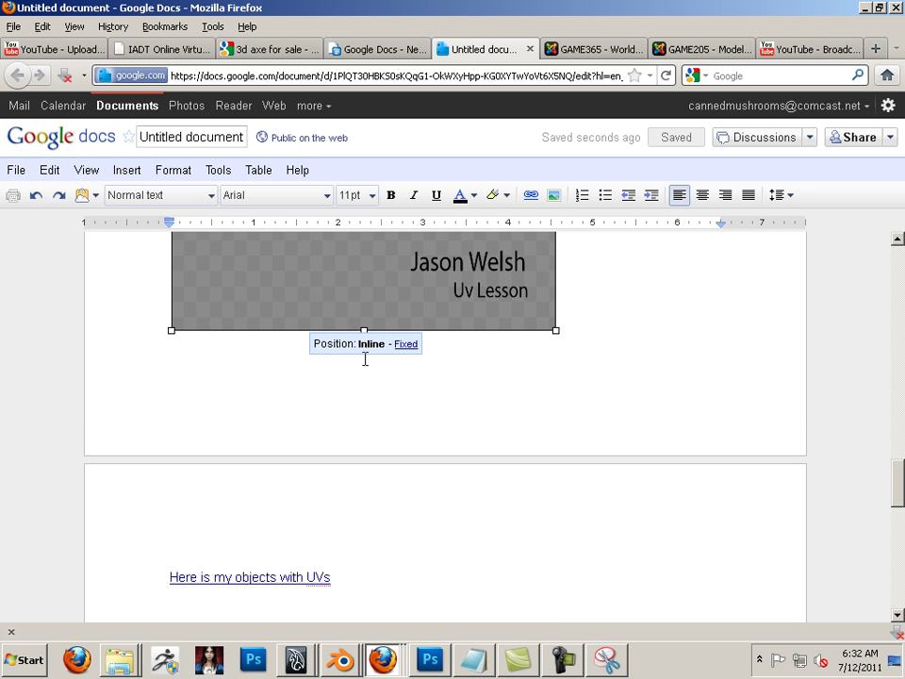
# - Remove the gap before the "Here is my objects with UVs" link so that it sits directly beneath the image
pyautogui.click(169, 577)
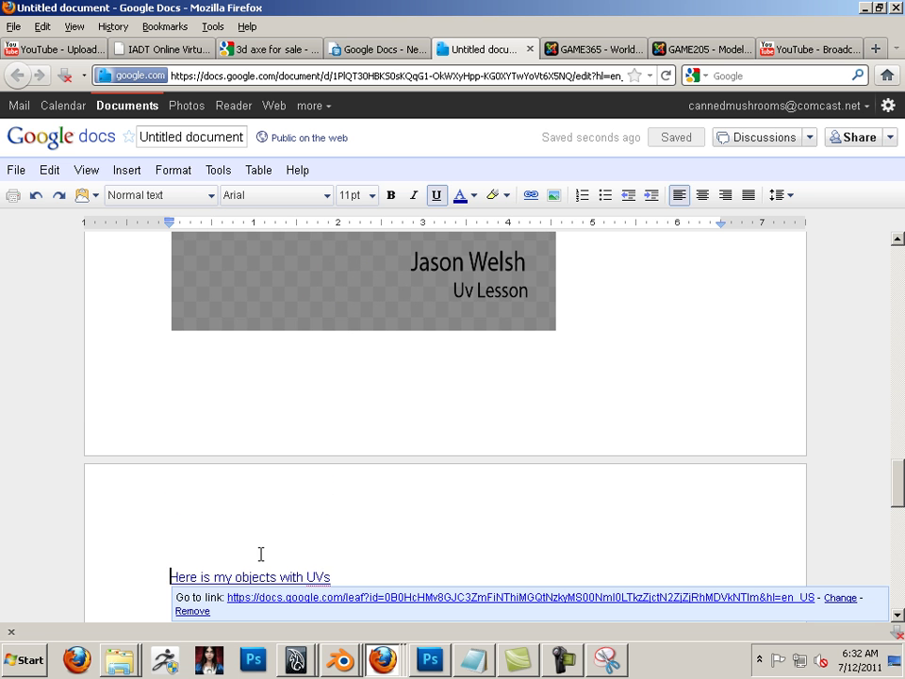
pyautogui.press('BackSpace')
pyautogui.press('BackSpace')
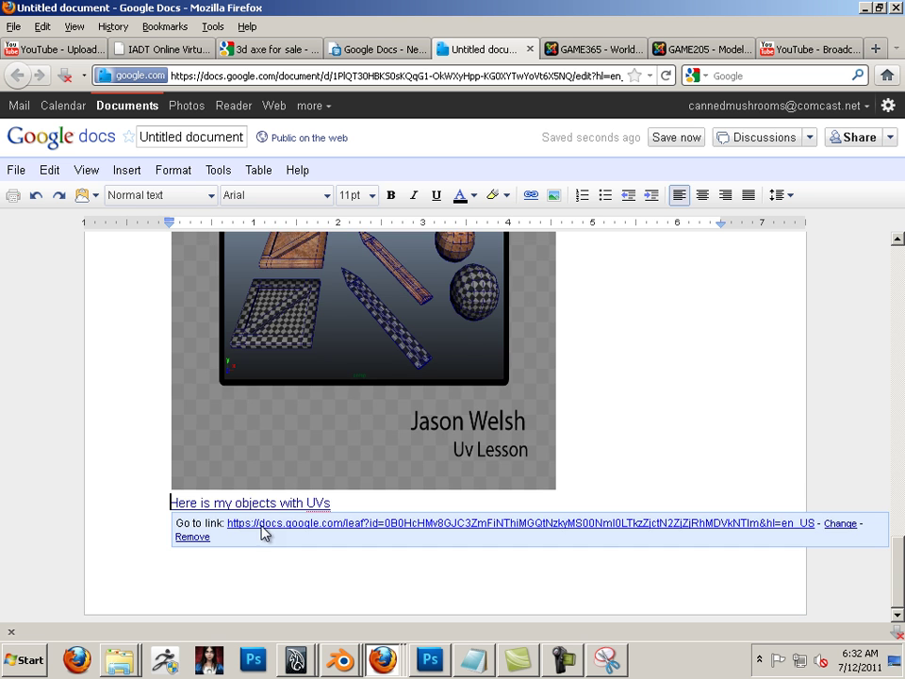
# - Try to delete the empty space above the image, and bring the link back directly beneath the image
pyautogui.scroll(10, 263, 535)
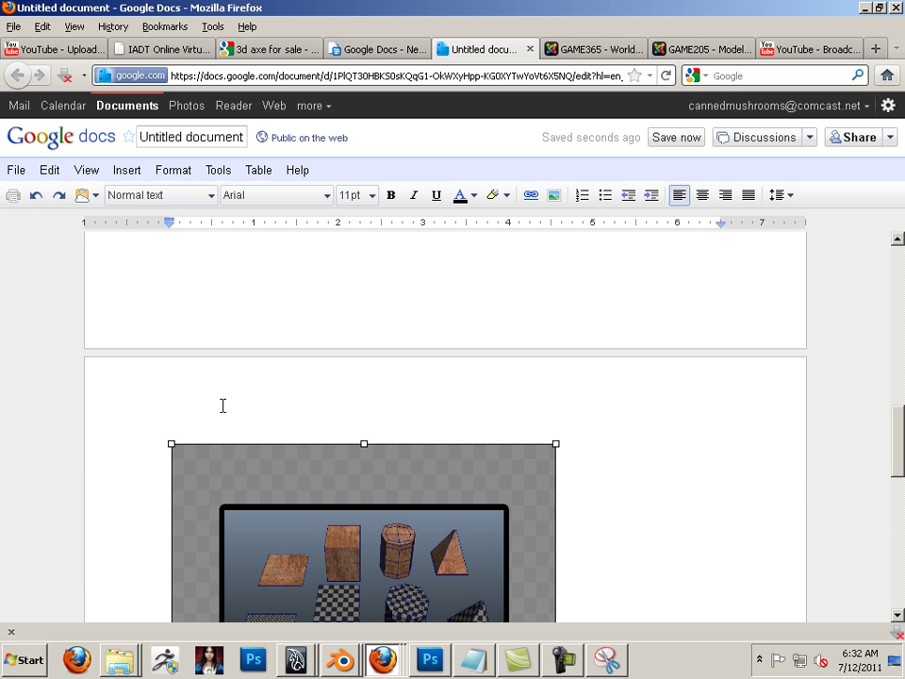
pyautogui.click(139, 404)
pyautogui.press('BackSpace')
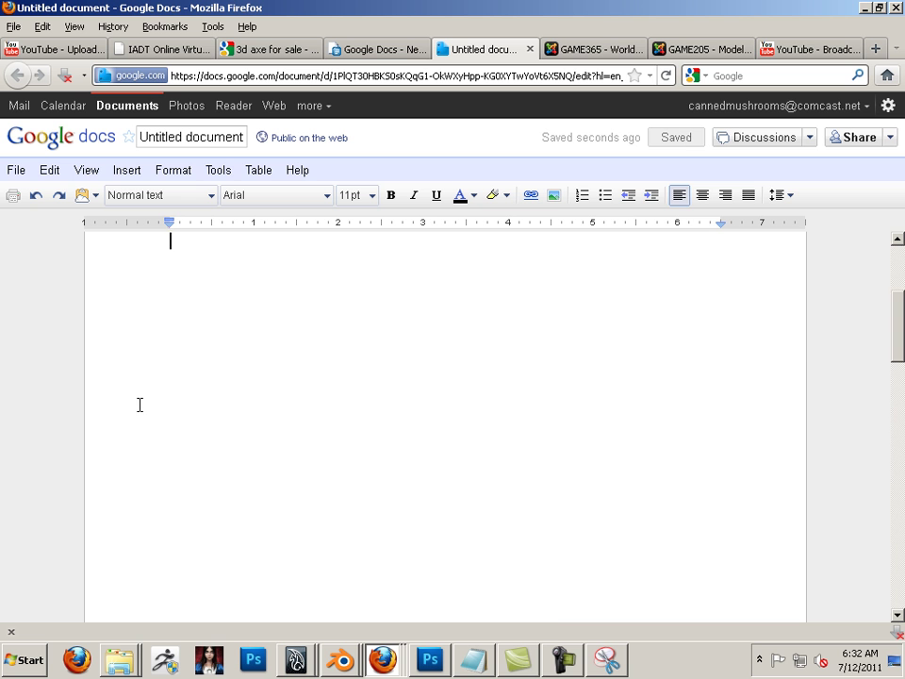
pyautogui.scroll(4, 214, 381)
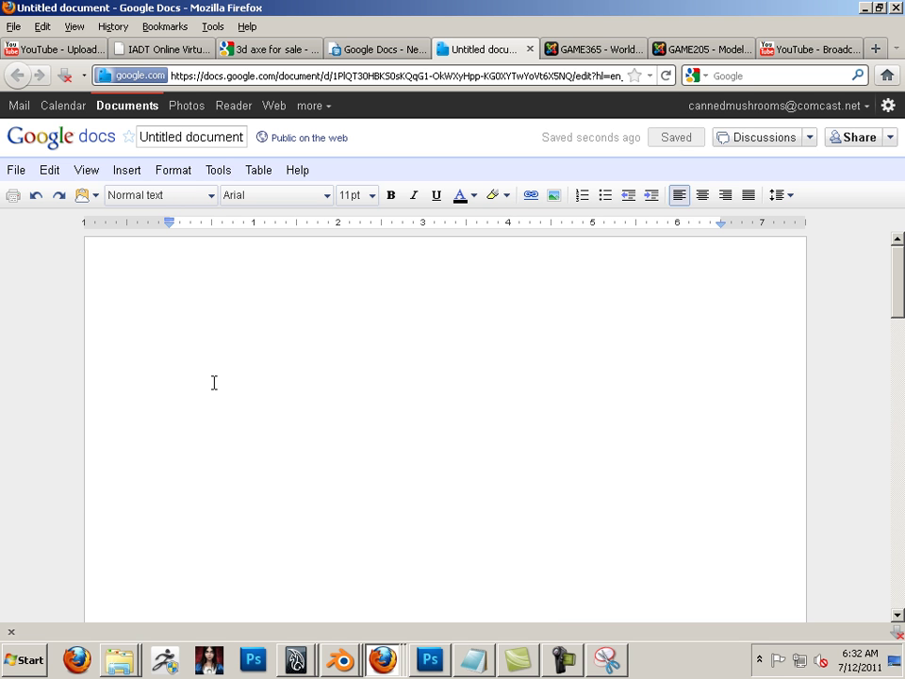
pyautogui.press('BackSpace')
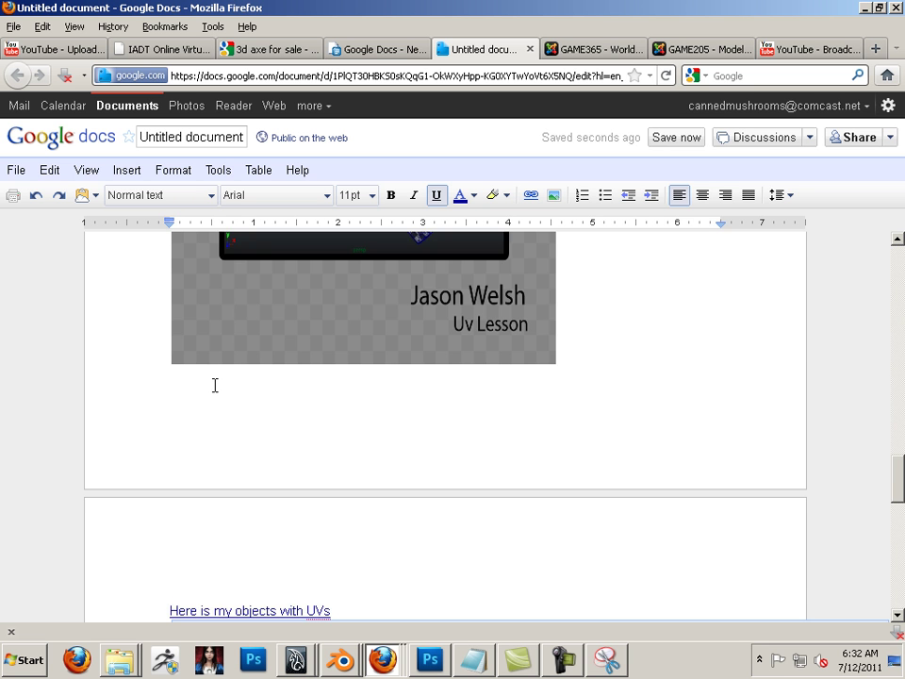
pyautogui.scroll(-1, 215, 385)
pyautogui.press('BackSpace')
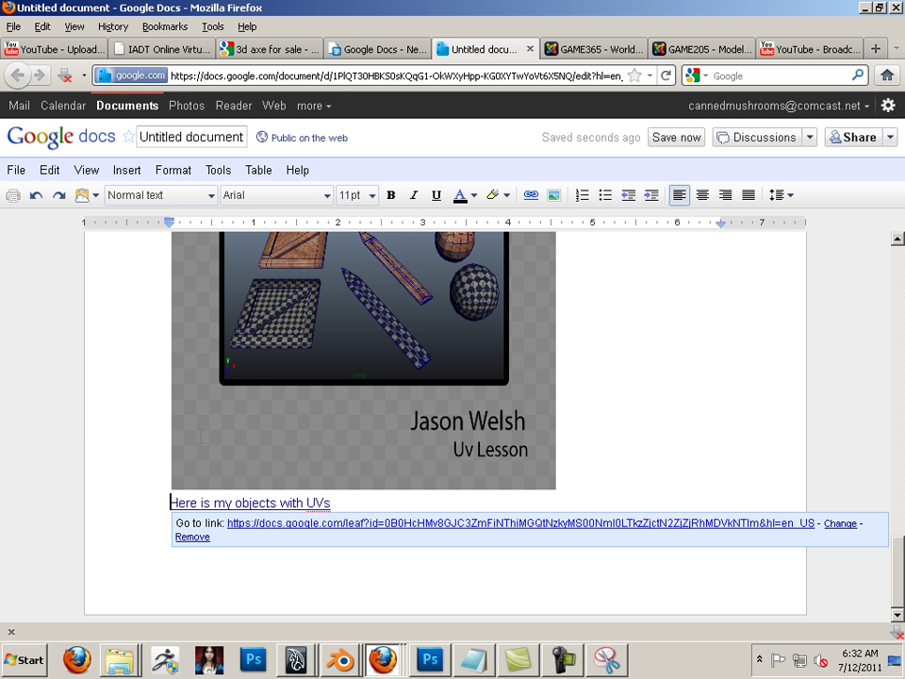
# - Copy the document's entire content, including the image and the "Here is my objects with UVs" link
pyautogui.click(547, 572)
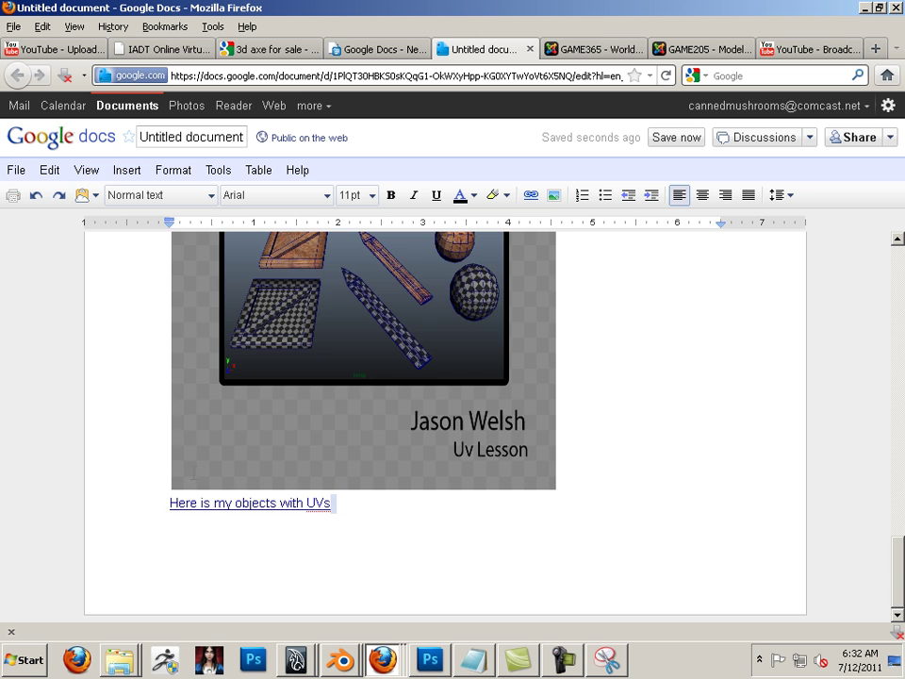
pyautogui.scroll(2, 193, 473)
pyautogui.scroll(10, 289, 505)
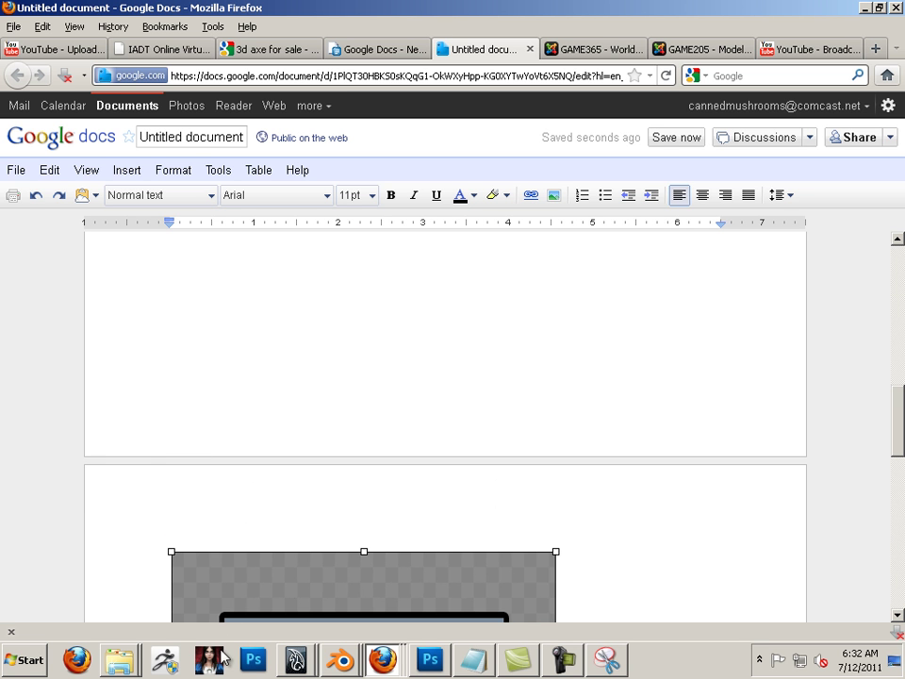
pyautogui.scroll(-10, 224, 622)
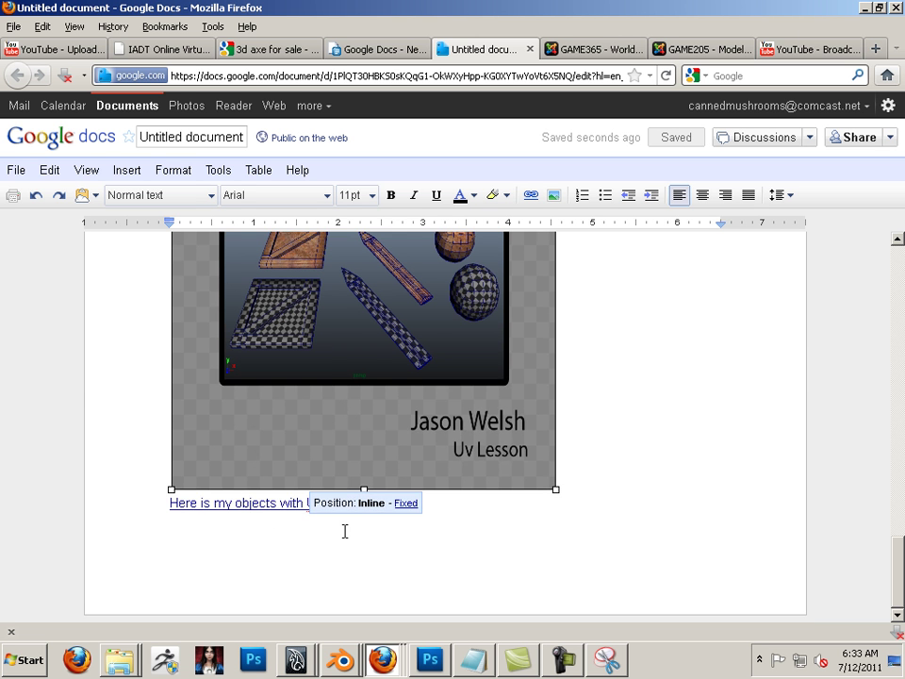
pyautogui.hotkey('ctrl', 'a')
pyautogui.hotkey('ctrl', 'c')
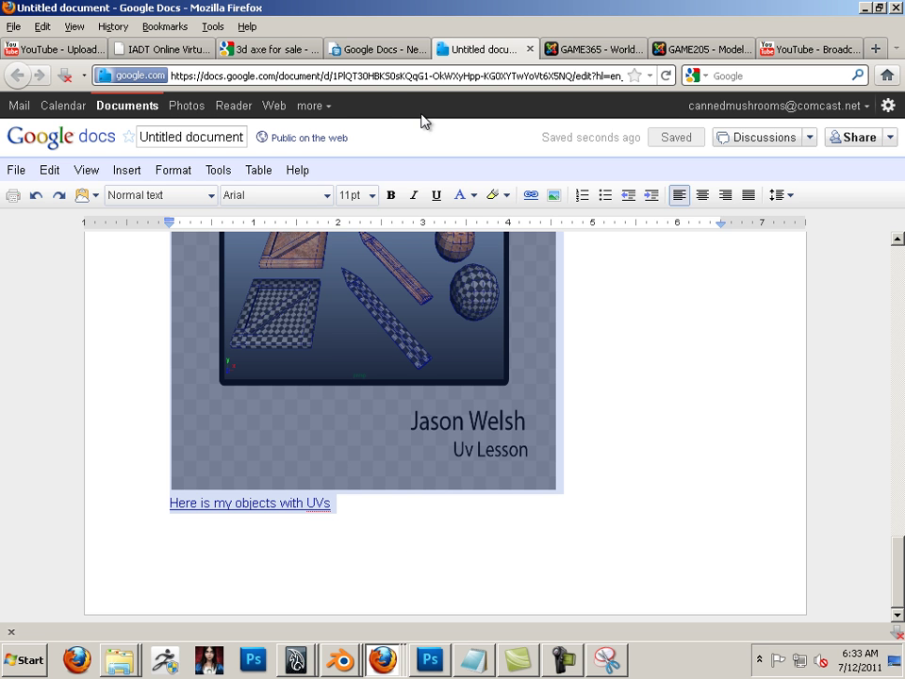
# - Switch to the IADT Virtual Campus, open the Unit 1 Maya UV Layout (DB) forum on the Discussion Board and expand its thread
pyautogui.click(172, 58)
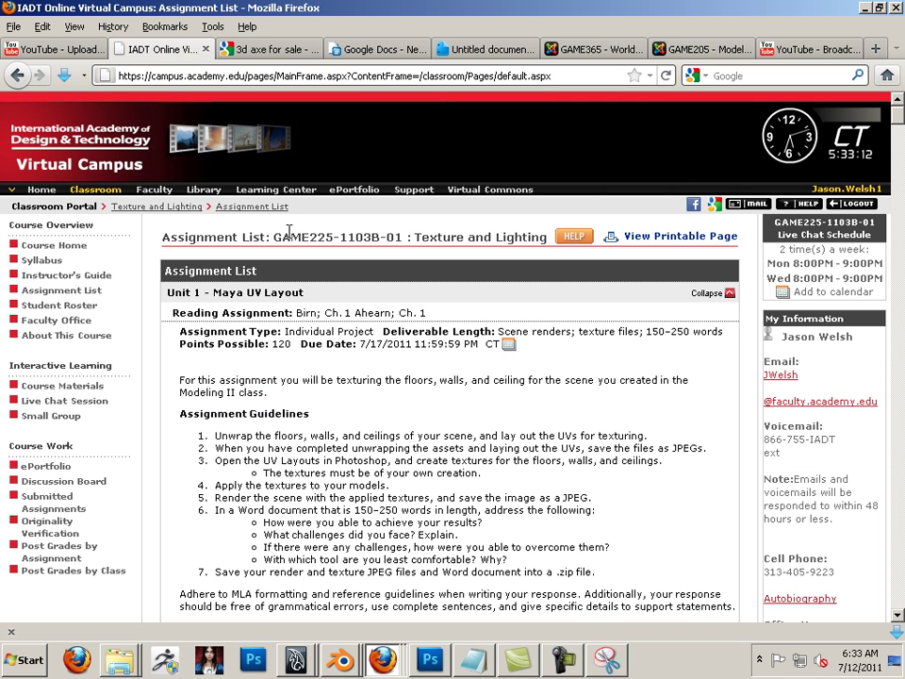
pyautogui.click(61, 481)
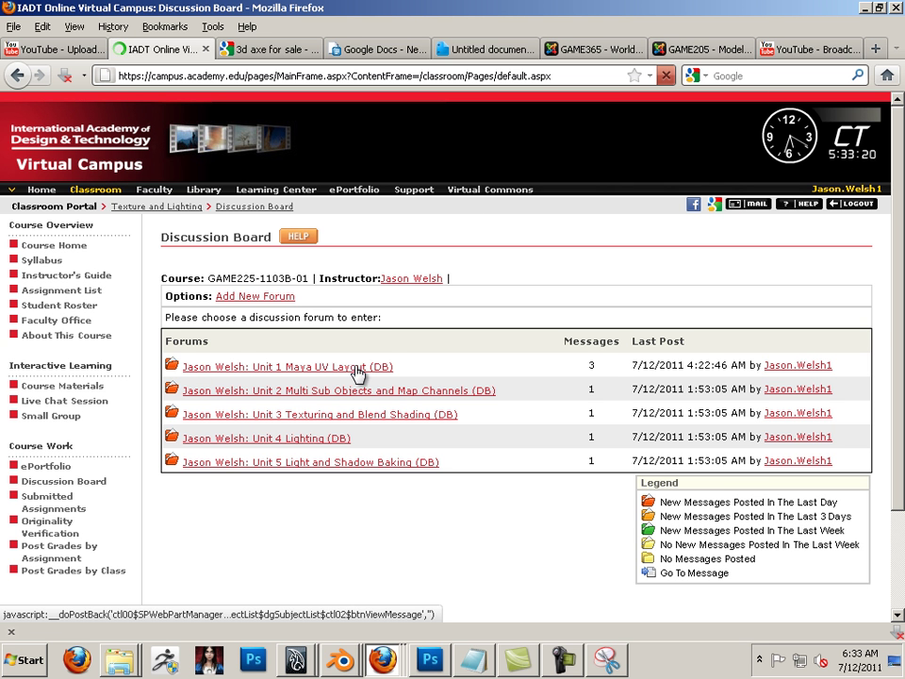
pyautogui.click(336, 373)
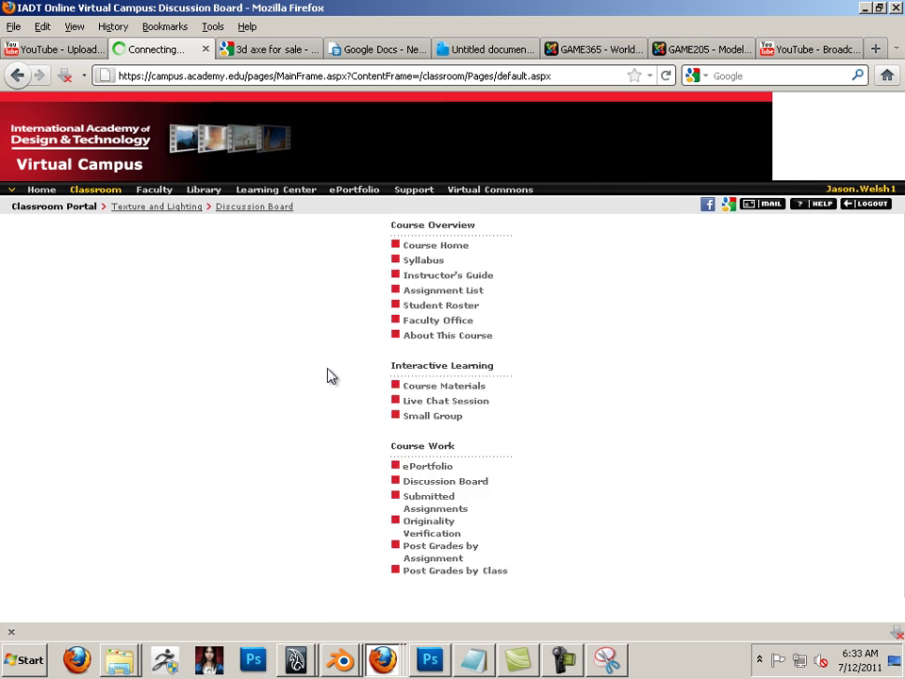
pyautogui.click(171, 362)
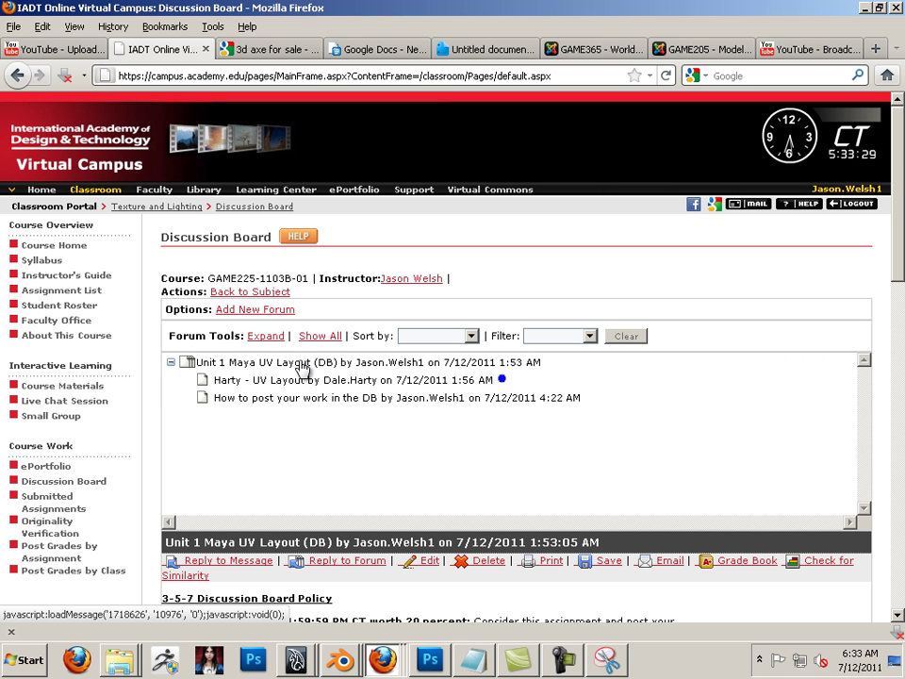
# - Start a reply to the Unit 1 forum with the subject "Here is a sample of how you should post your DB this week"
pyautogui.scroll(-1, 301, 433)
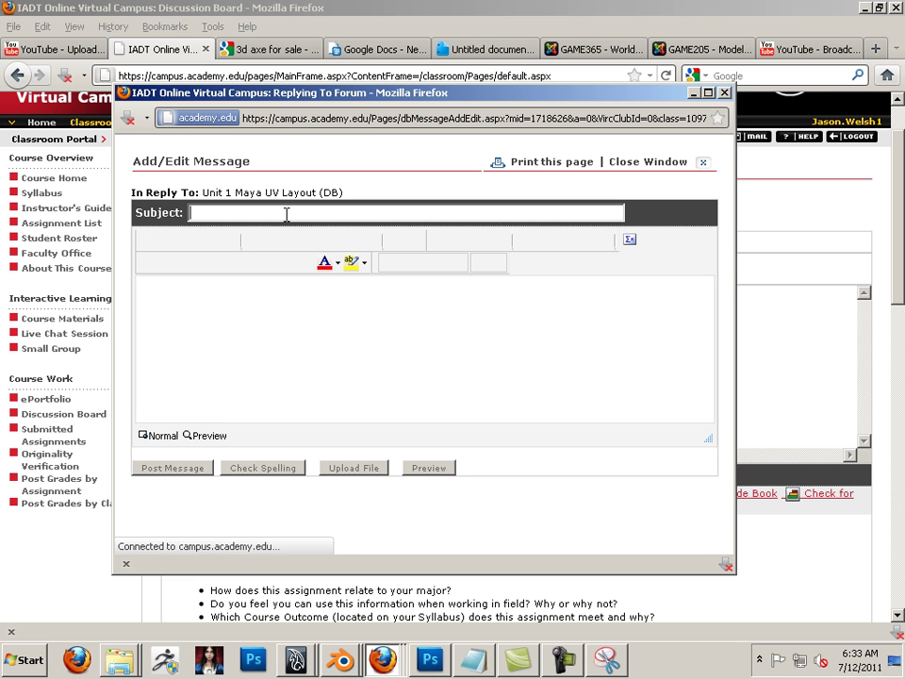
pyautogui.write('H')
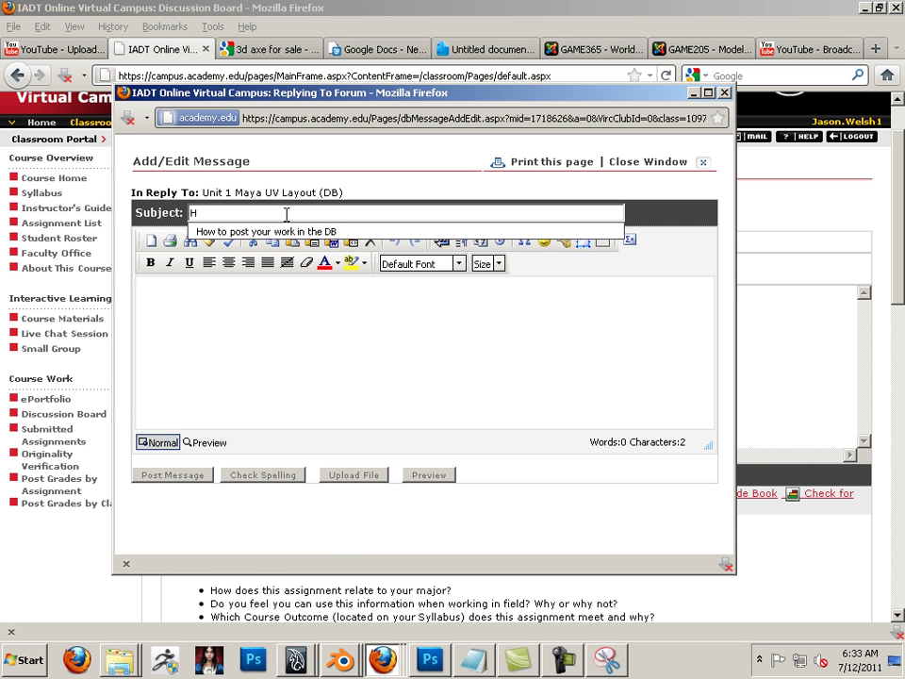
pyautogui.write('ere')
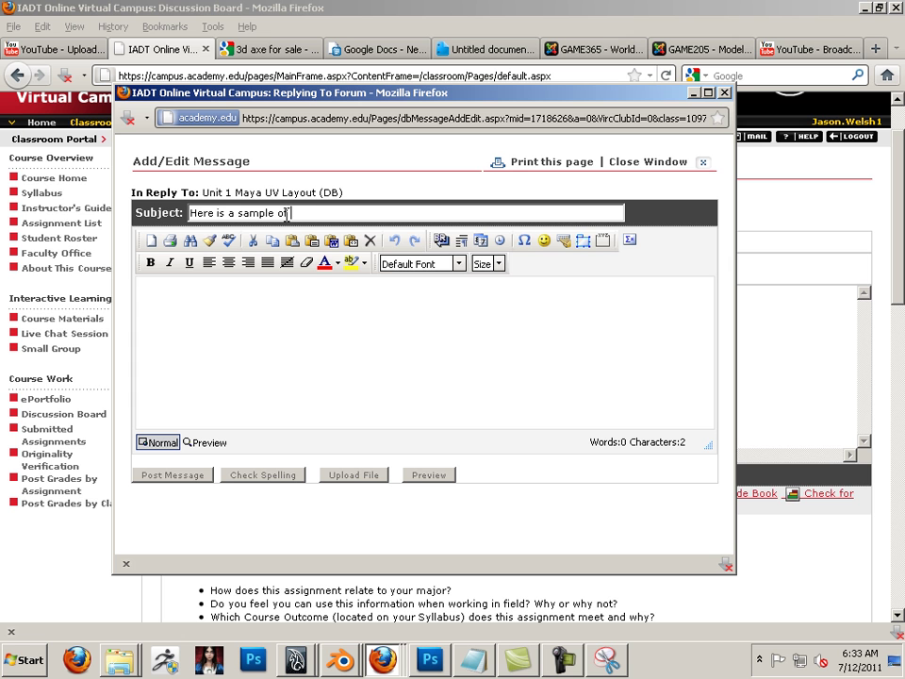
pyautogui.write('is a sample of how you should post your DB this week')
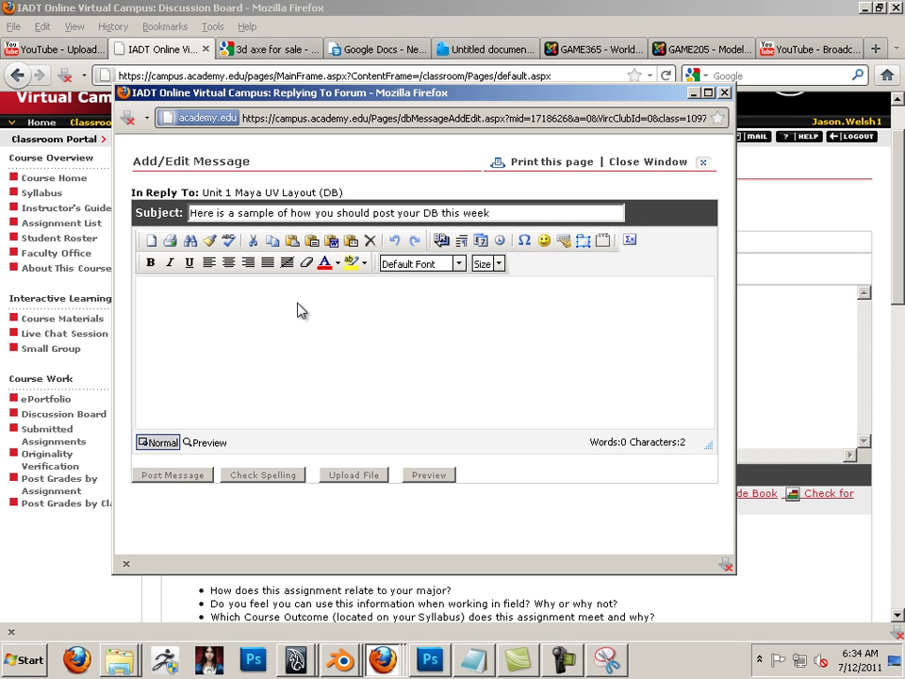
# - Paste the copied image and link into the reply's message body and look through the pasted content
pyautogui.hotkey('ctrl', 'v')
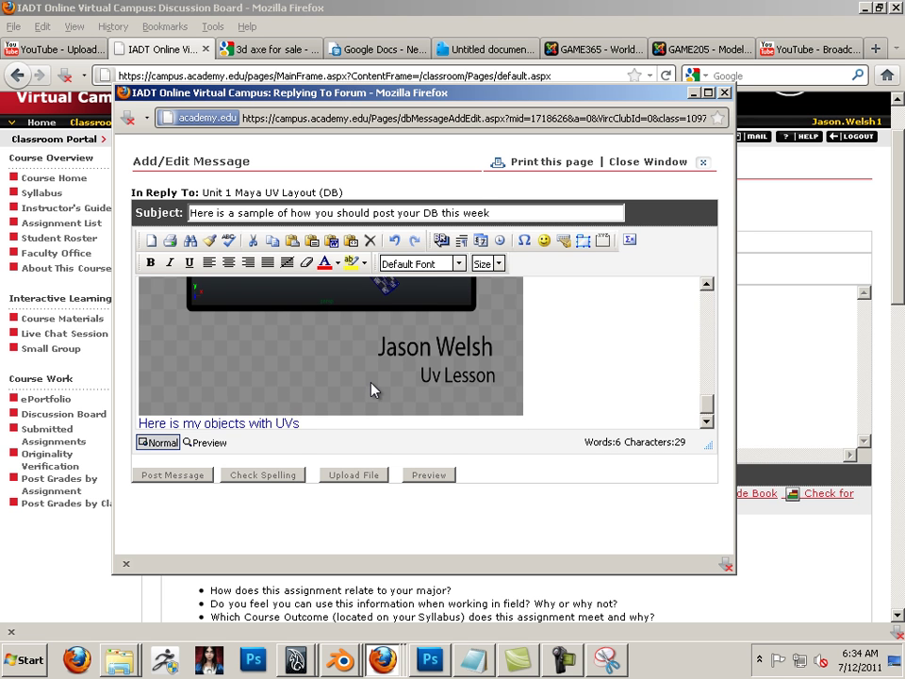
pyautogui.scroll(3, 373, 396)
pyautogui.scroll(3, 375, 403)
pyautogui.scroll(-3, 376, 405)
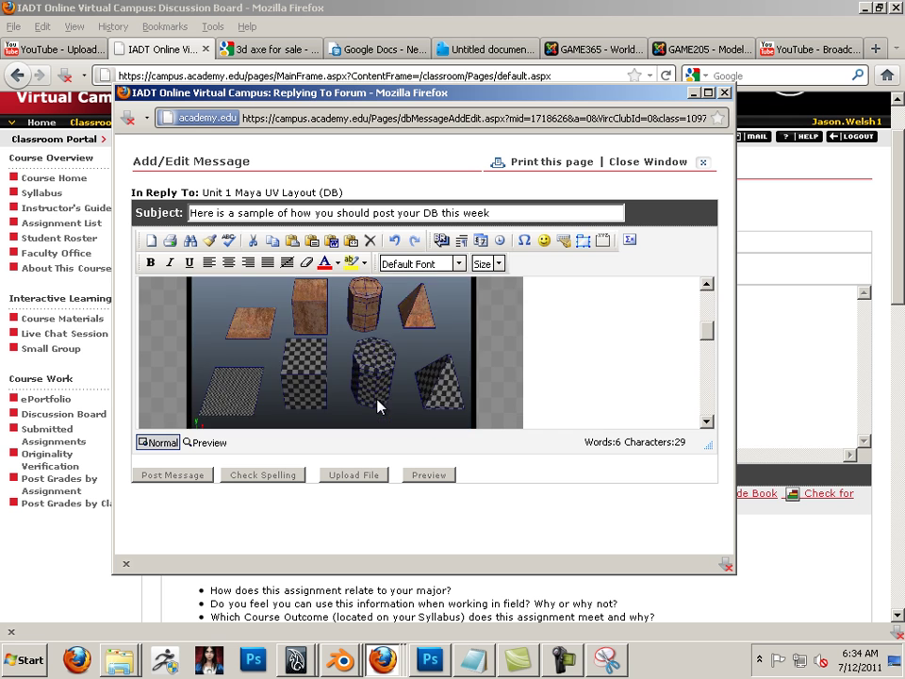
pyautogui.scroll(-4, 377, 406)
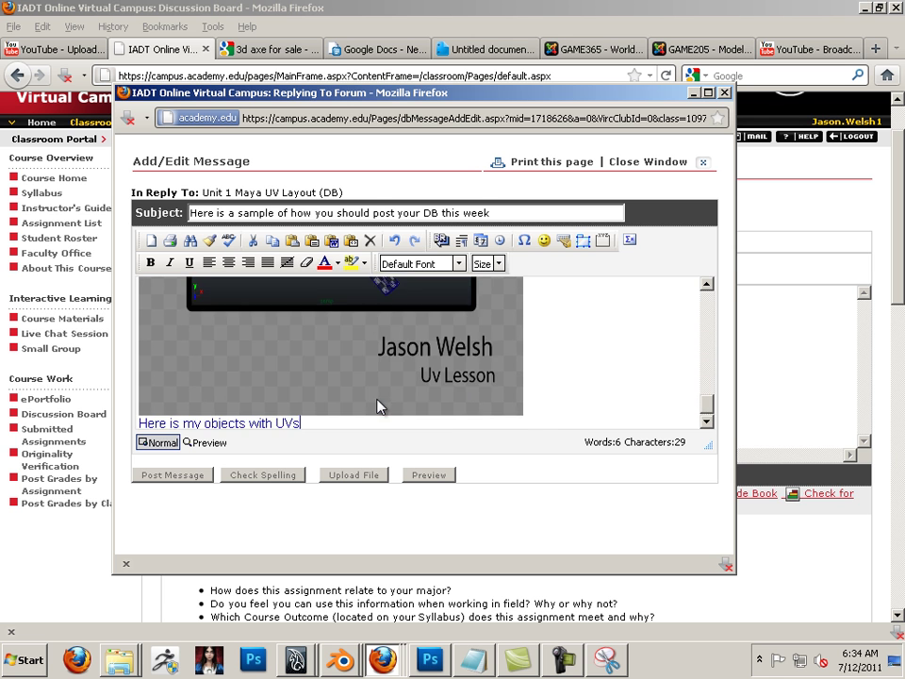
# - Set the pasted image's width to 600 in its image properties, keeping the proportions constrained
pyautogui.scroll(2, 377, 405)
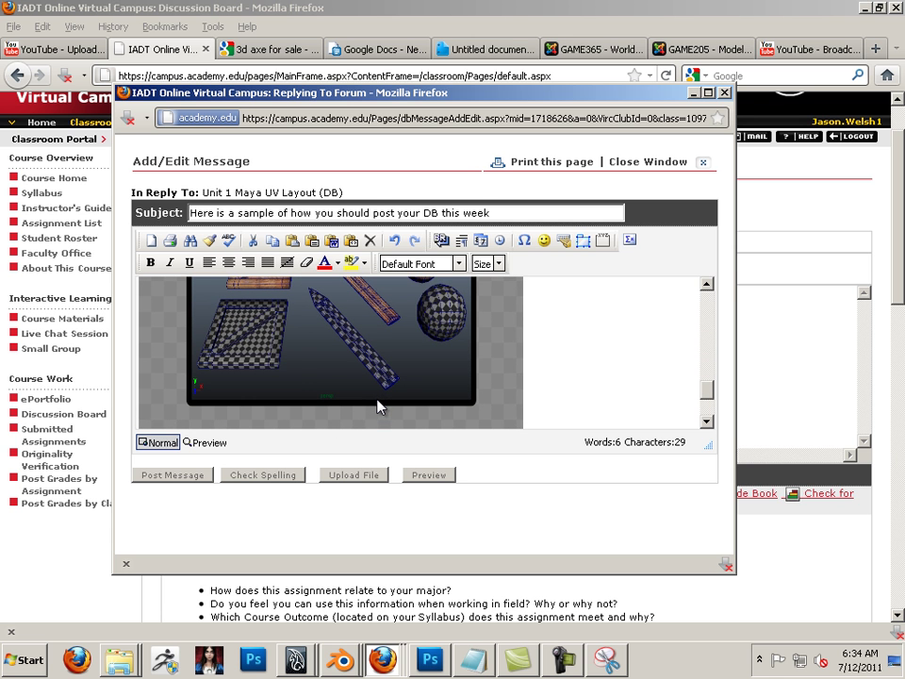
pyautogui.scroll(3, 377, 406)
pyautogui.scroll(-1, 377, 404)
pyautogui.scroll(1, 377, 406)
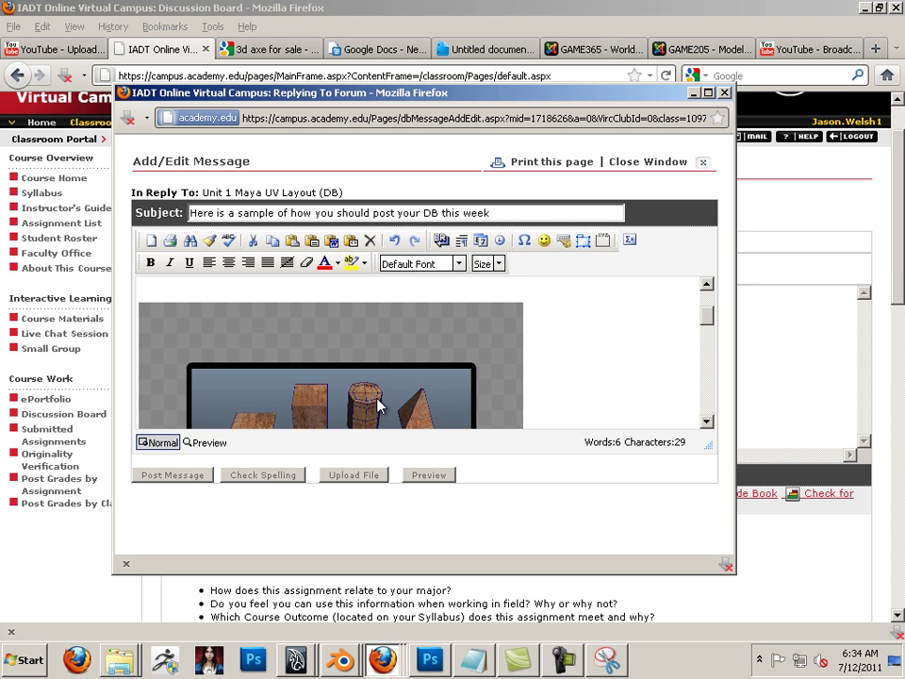
pyautogui.click(382, 365)
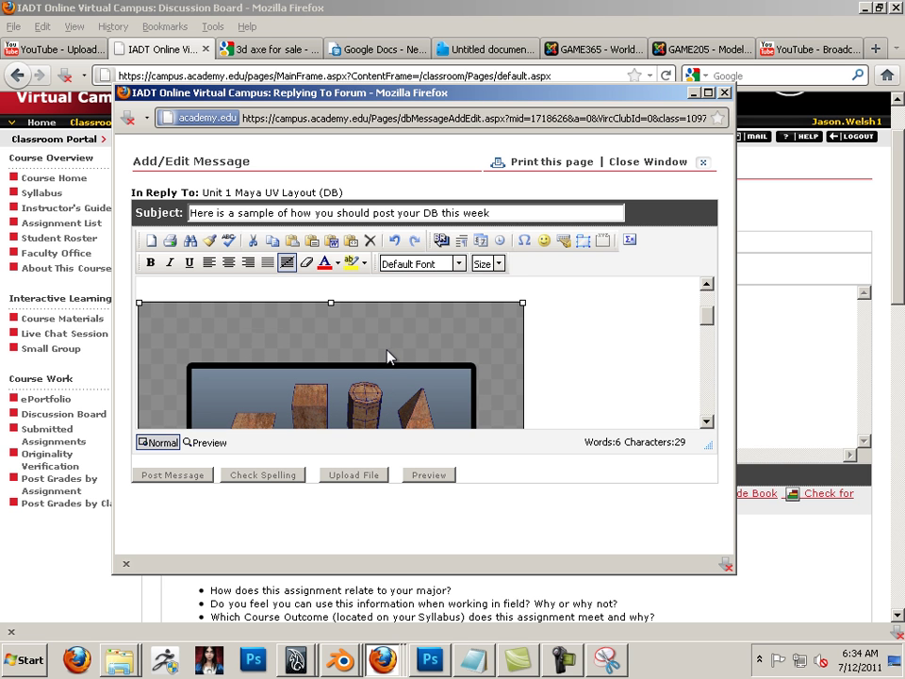
pyautogui.doubleClick(389, 349)
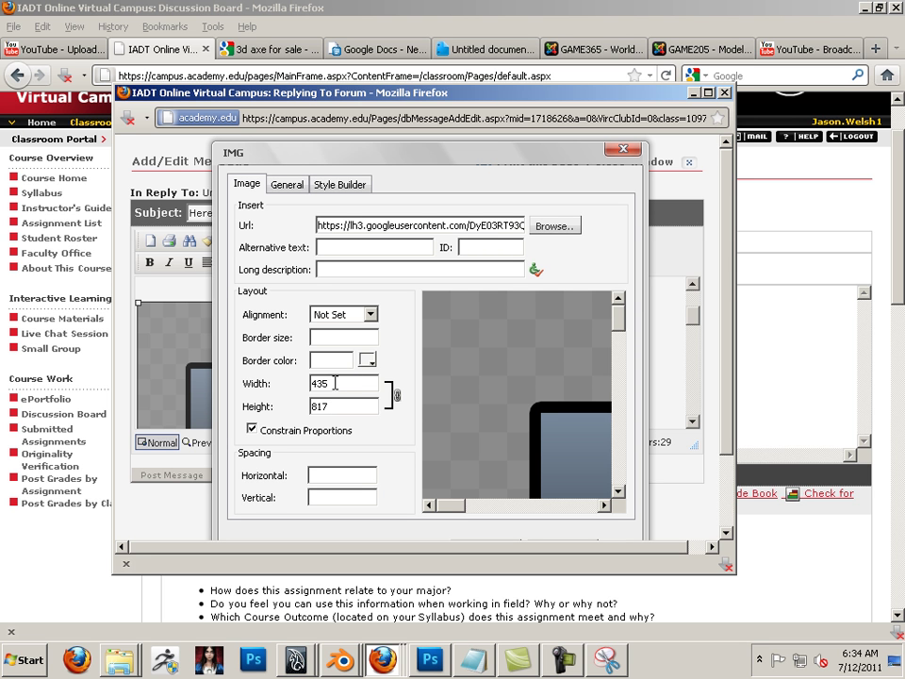
pyautogui.moveTo(335, 382); pyautogui.dragTo(298, 383)
pyautogui.write('600')
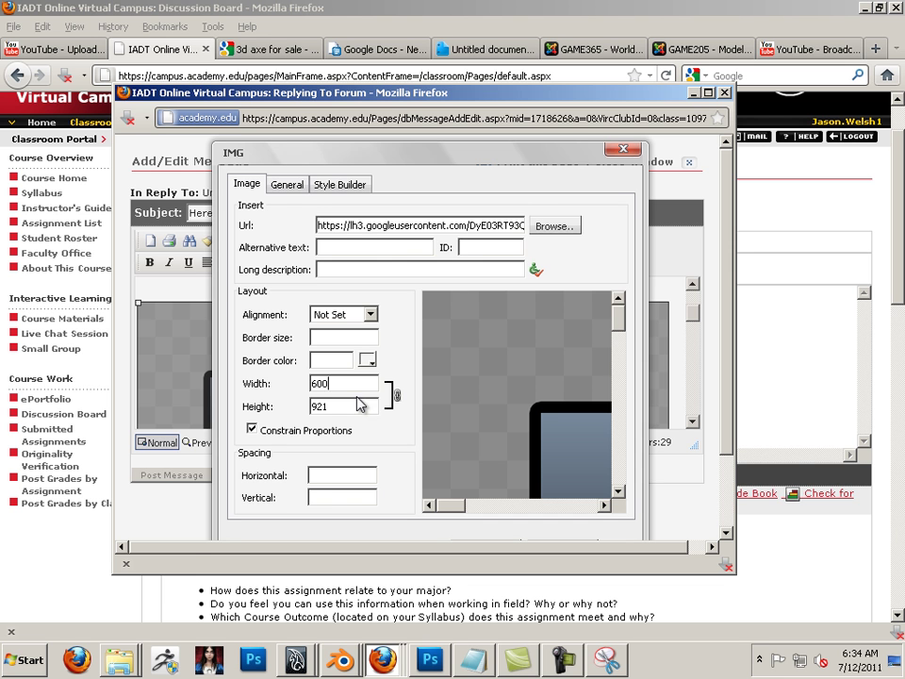
pyautogui.click(622, 151)
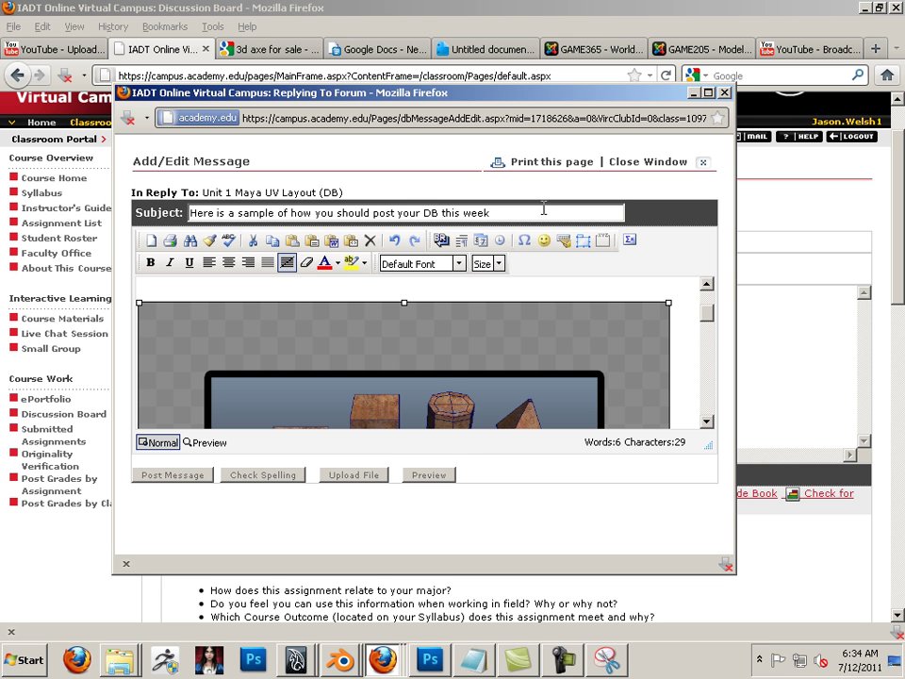
# - Post the reply, closing its message window, and open it from the Unit 1 Maya UV Layout (DB) thread to view it
pyautogui.click(182, 480)
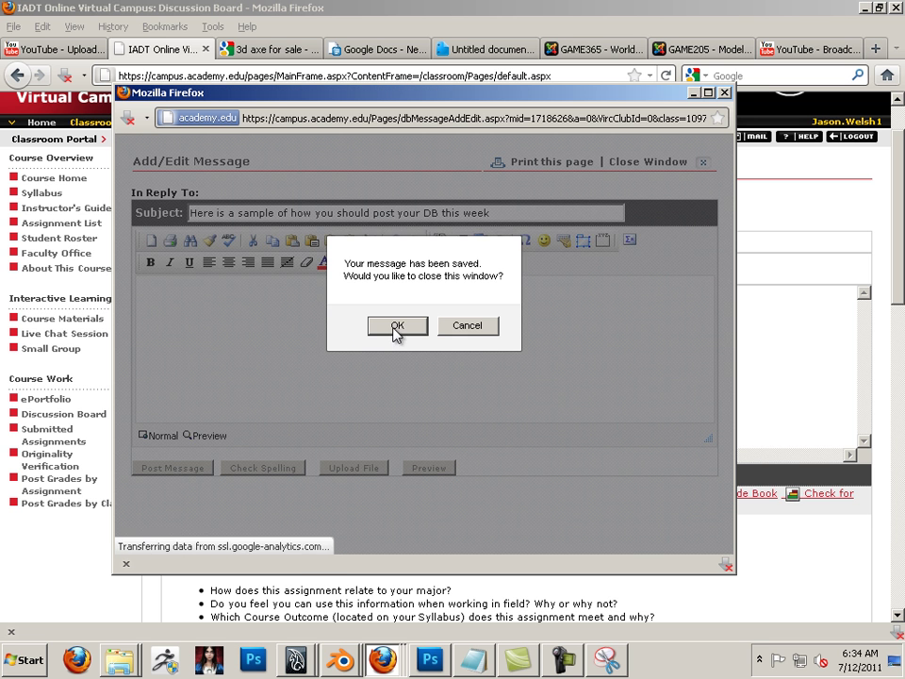
pyautogui.click(396, 328)
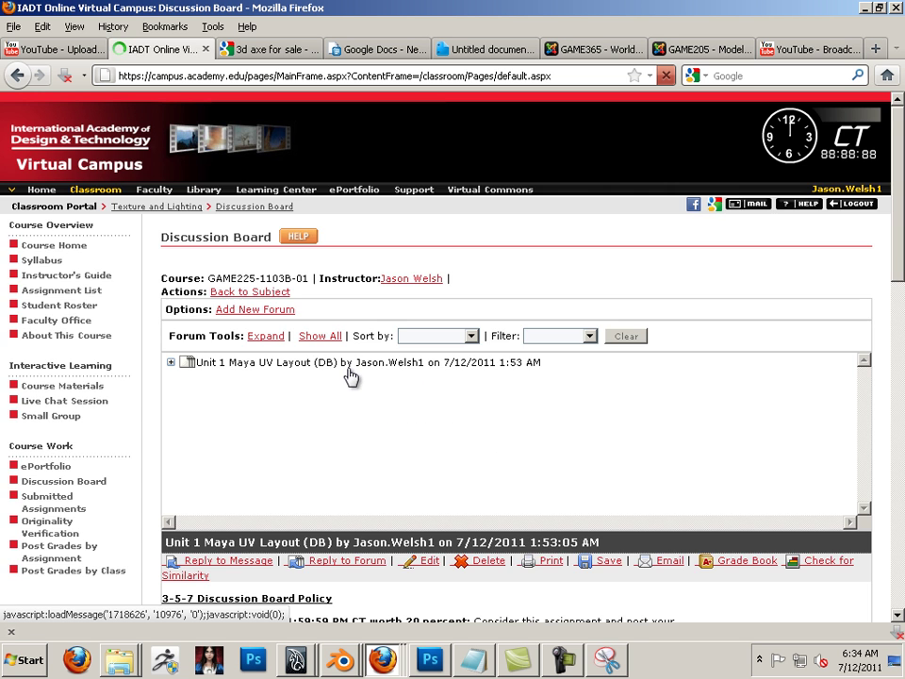
pyautogui.click(171, 363)
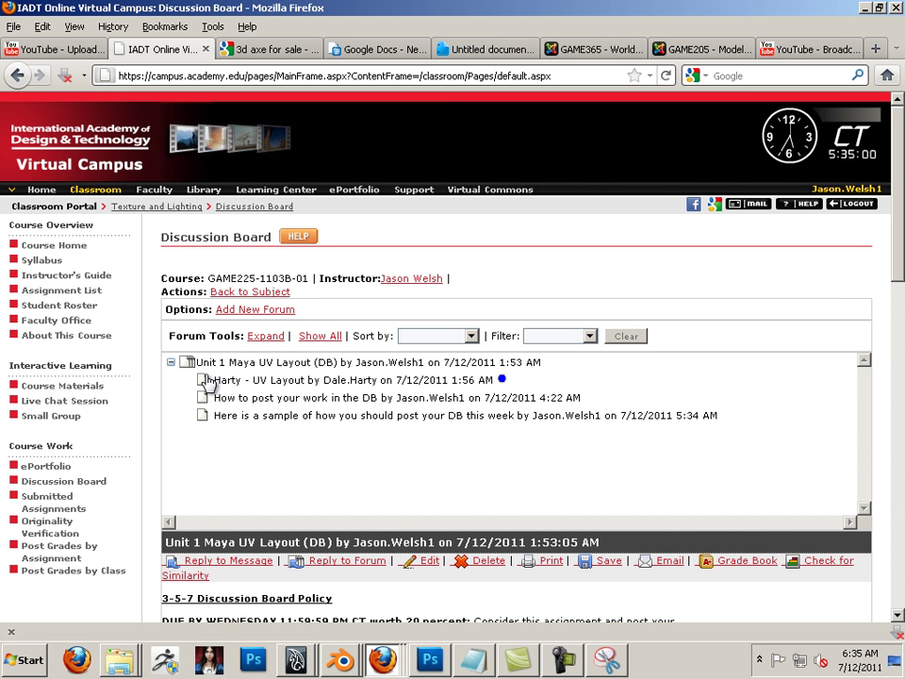
pyautogui.click(255, 418)
pyautogui.scroll(-10, 354, 434)
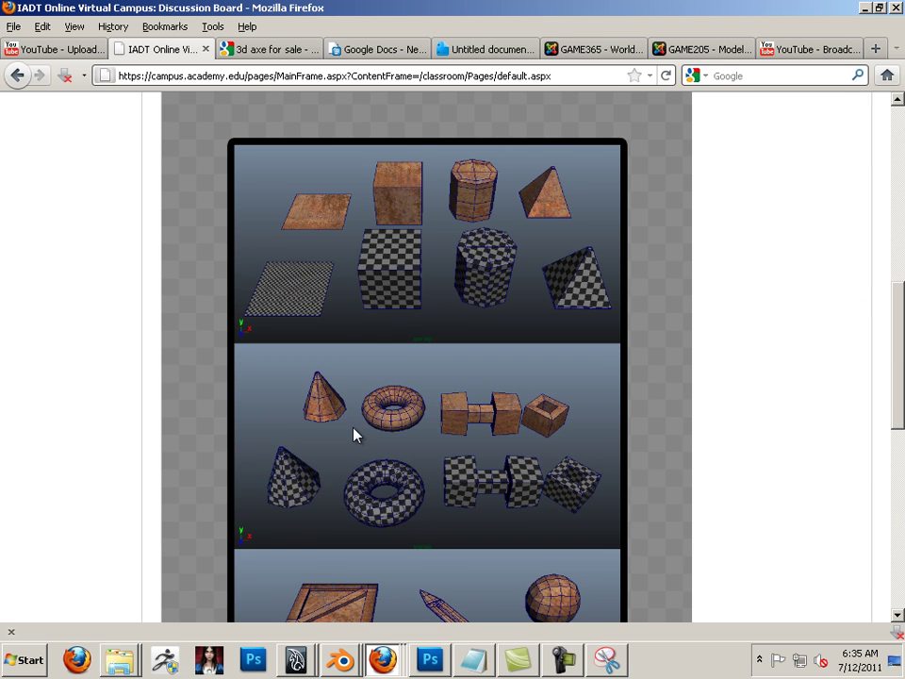
# - Try to open the "Here is my objects with UVs" link inside the sample post, and go back to the discussion board
pyautogui.scroll(-8, 353, 434)
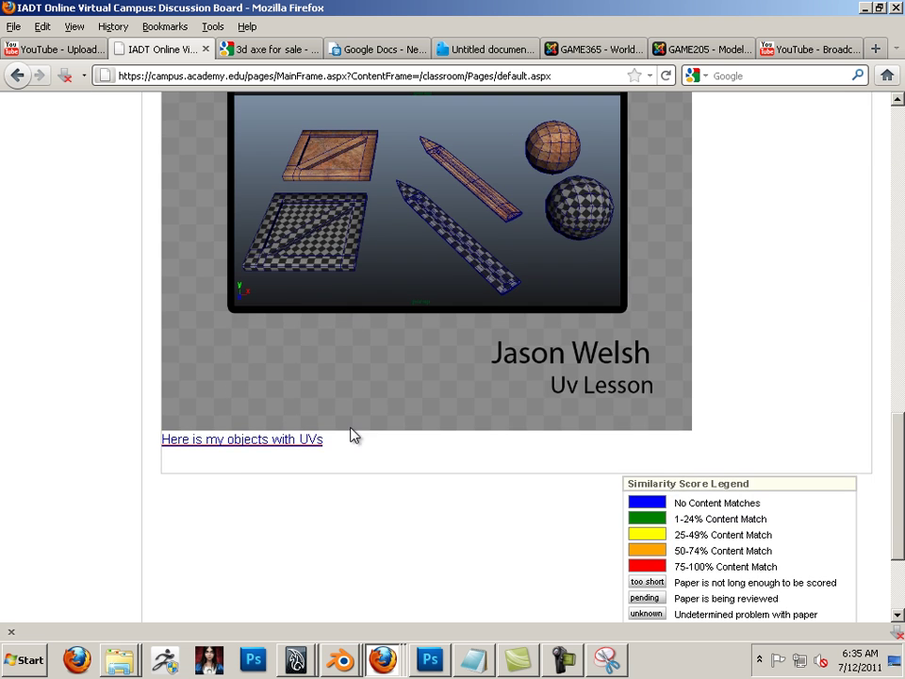
pyautogui.click(243, 441)
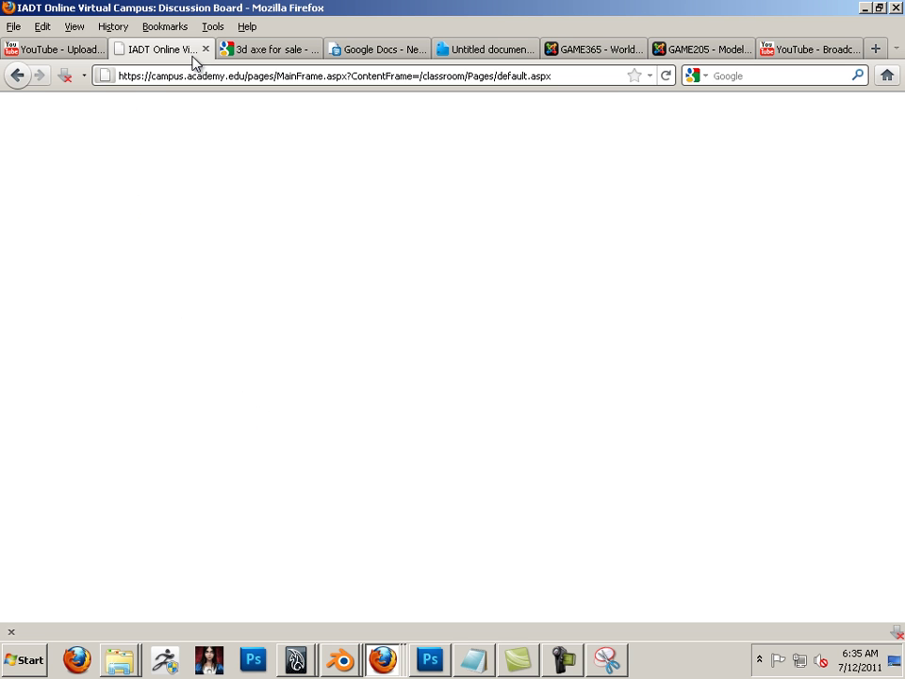
pyautogui.click(19, 74)
pyautogui.scroll(15, 226, 292)
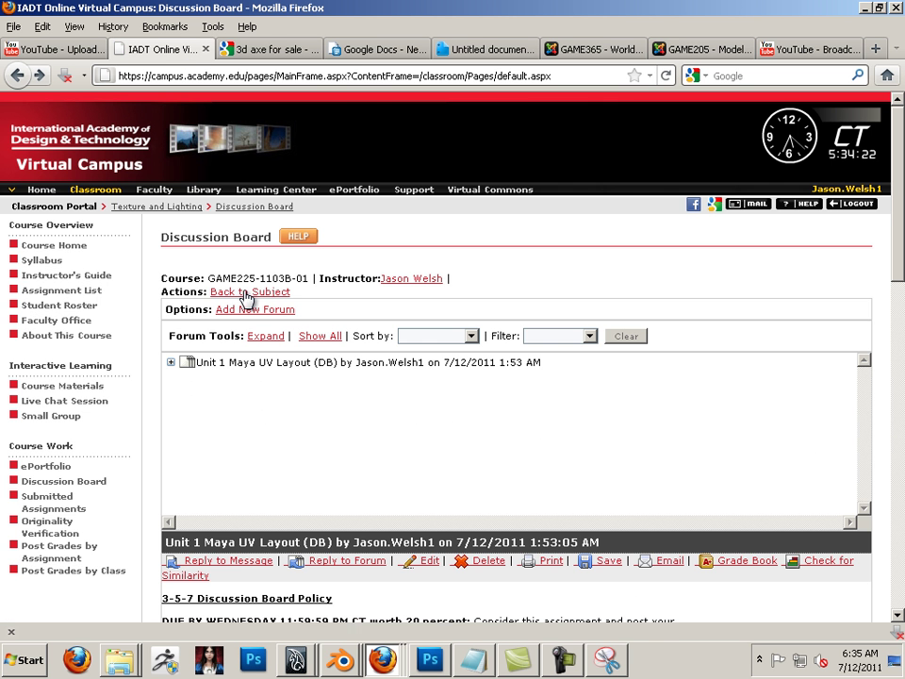
# - Expand the Unit 1 Maya UV Layout (DB) thread and reopen the sample post to reach its objects link
pyautogui.click(170, 362)
pyautogui.scroll(-1, 243, 403)
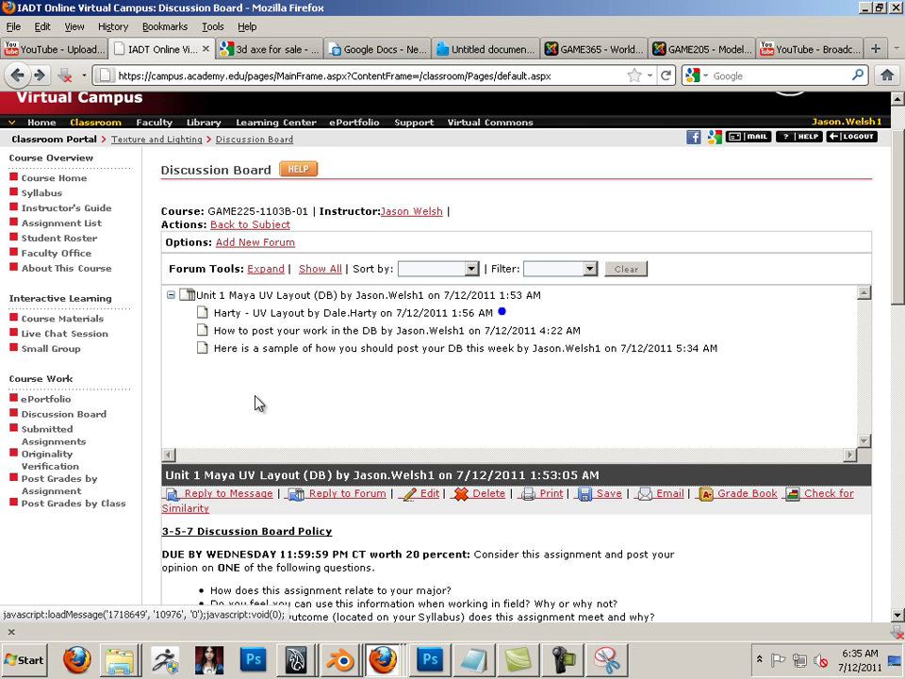
pyautogui.click(245, 349)
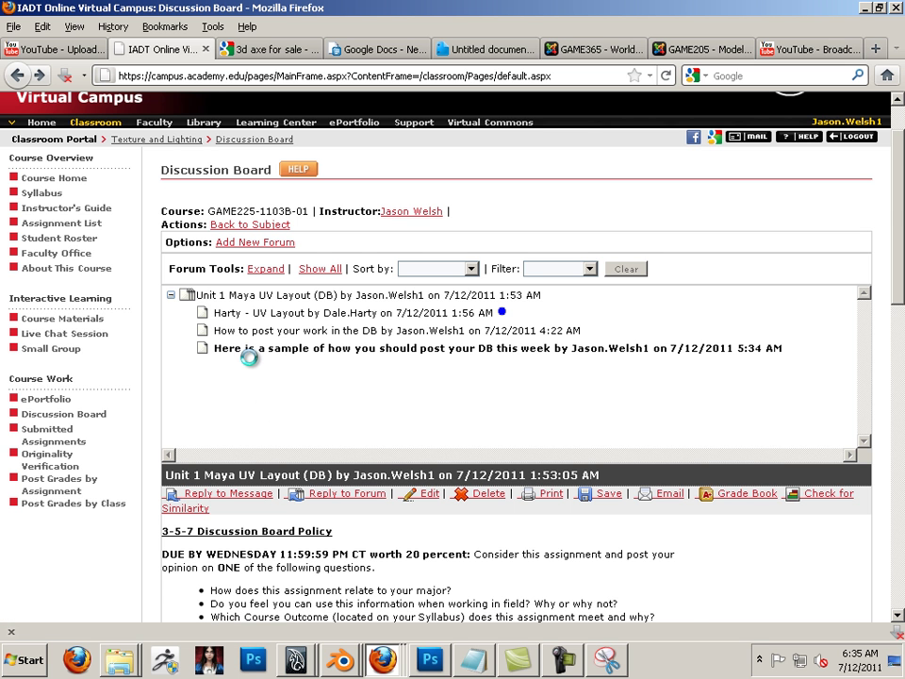
pyautogui.scroll(-15, 251, 363)
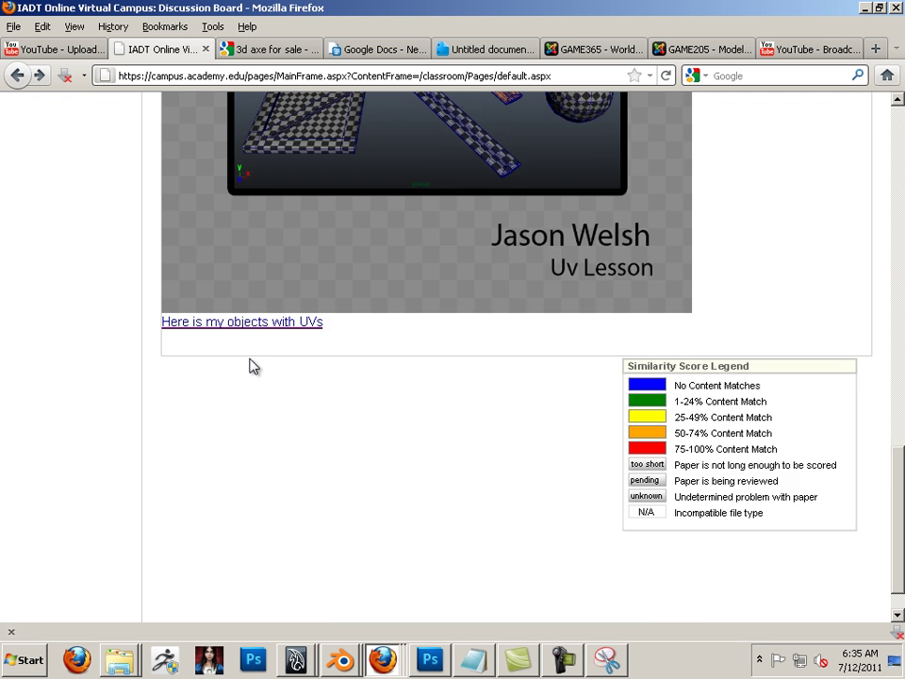
# - Copy the address of the post's "Here is my objects with UVs" link and load it in the "3d axe for sale" tab
pyautogui.rightClick(243, 325)
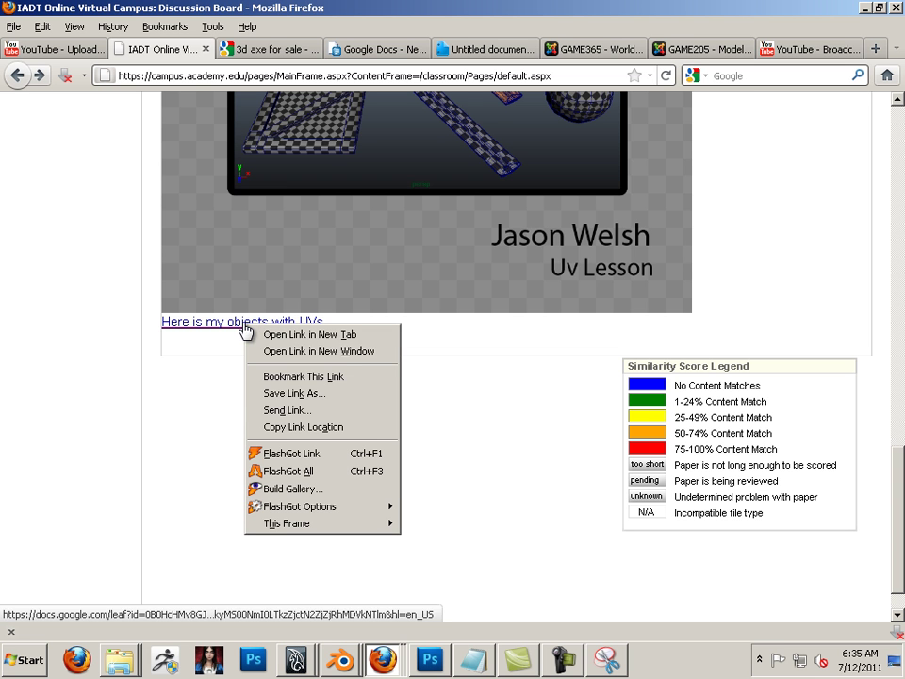
pyautogui.click(311, 427)
pyautogui.click(278, 51)
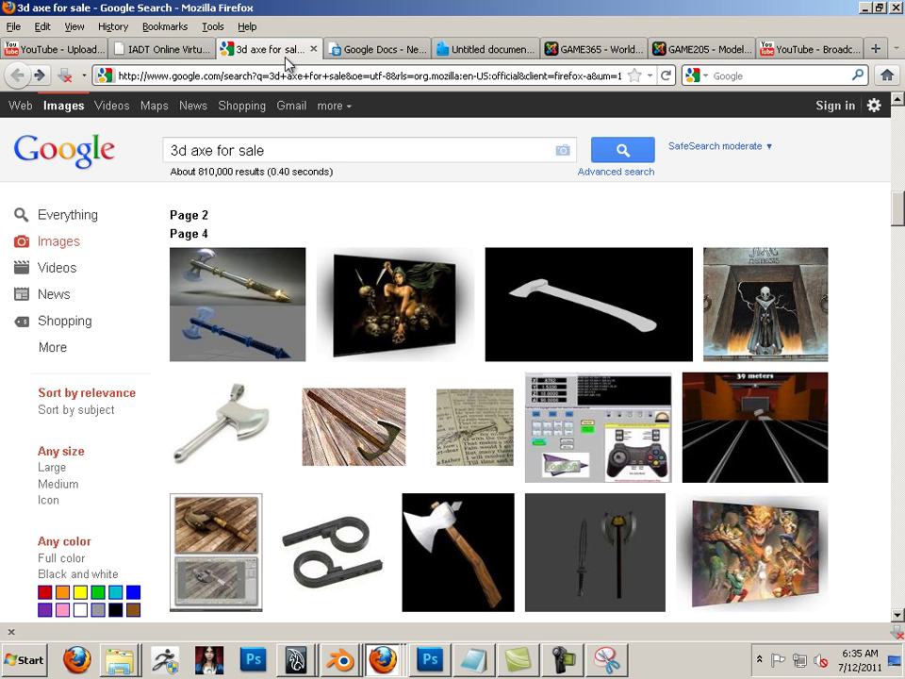
pyautogui.rightClick(260, 75)
pyautogui.click(290, 144)
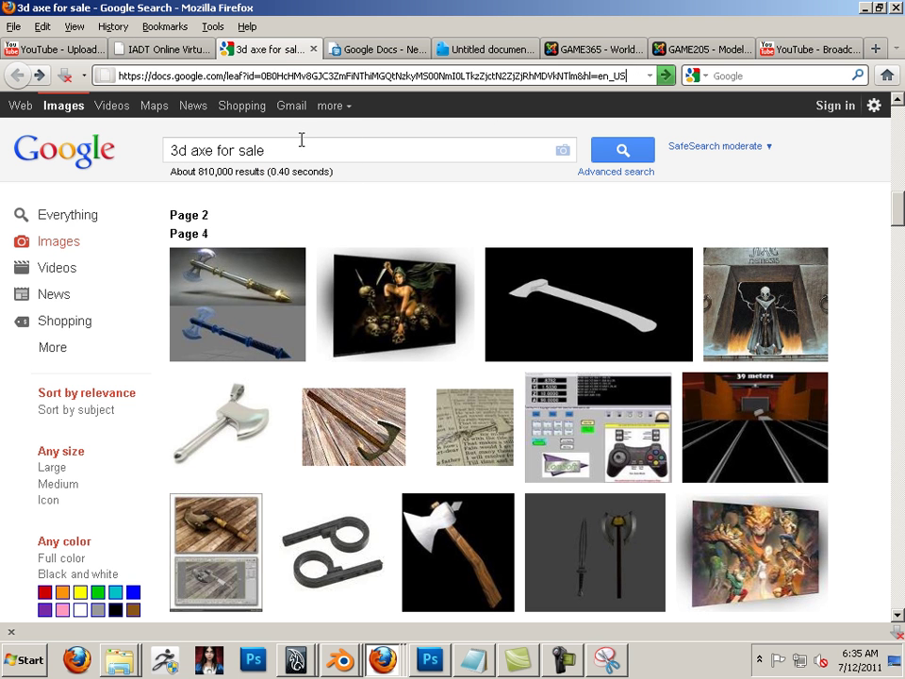
pyautogui.press('Return')
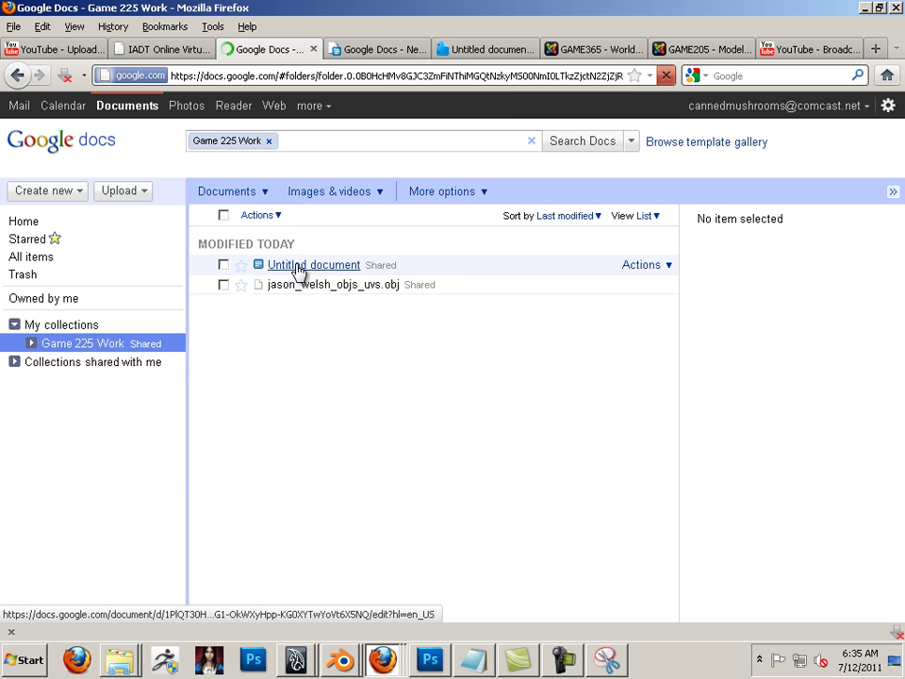
# - Open the untitled document from the Game 225 Work collection and rename it "Week 225 Unit1db"
pyautogui.click(297, 267)
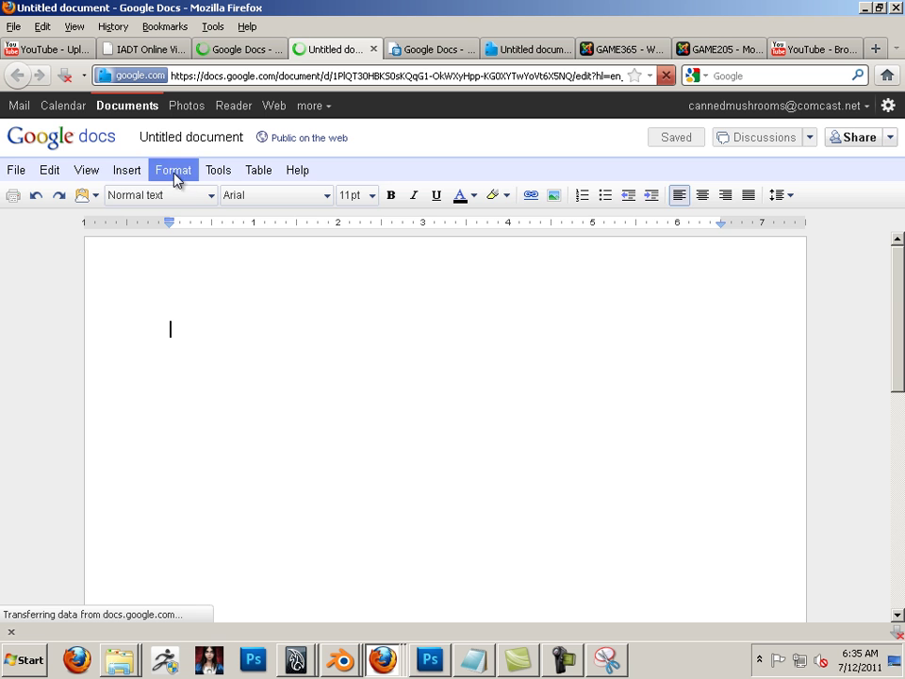
pyautogui.click(158, 139)
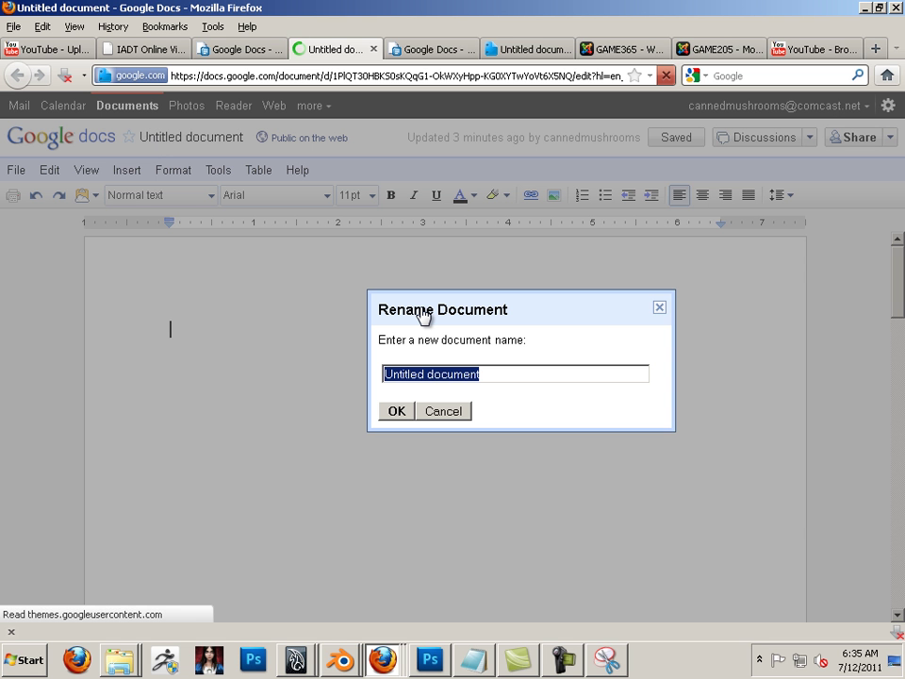
pyautogui.write('Week')
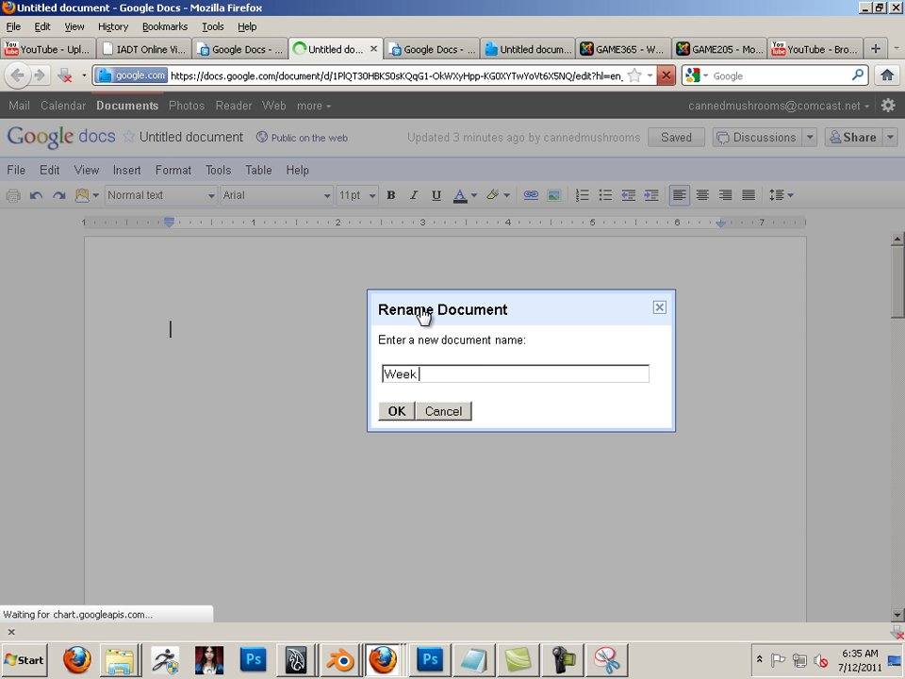
pyautogui.write(' 225')
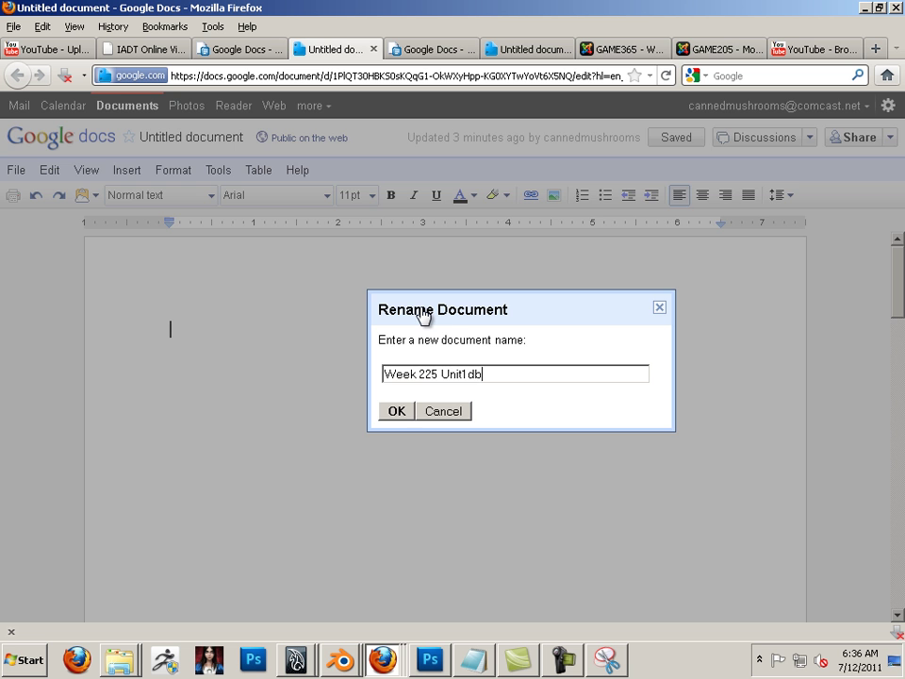
pyautogui.write(' Unit1db')
pyautogui.click(396, 411)
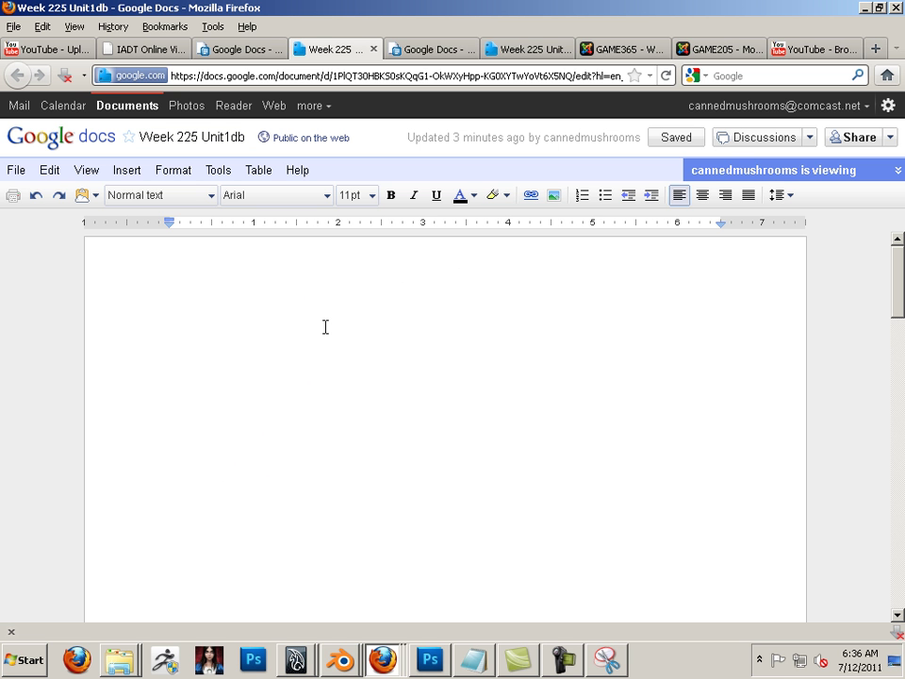
# - Replace "Week" with "Game" in the document name so it reads "Game 225 Unit1db"
pyautogui.click(176, 138)
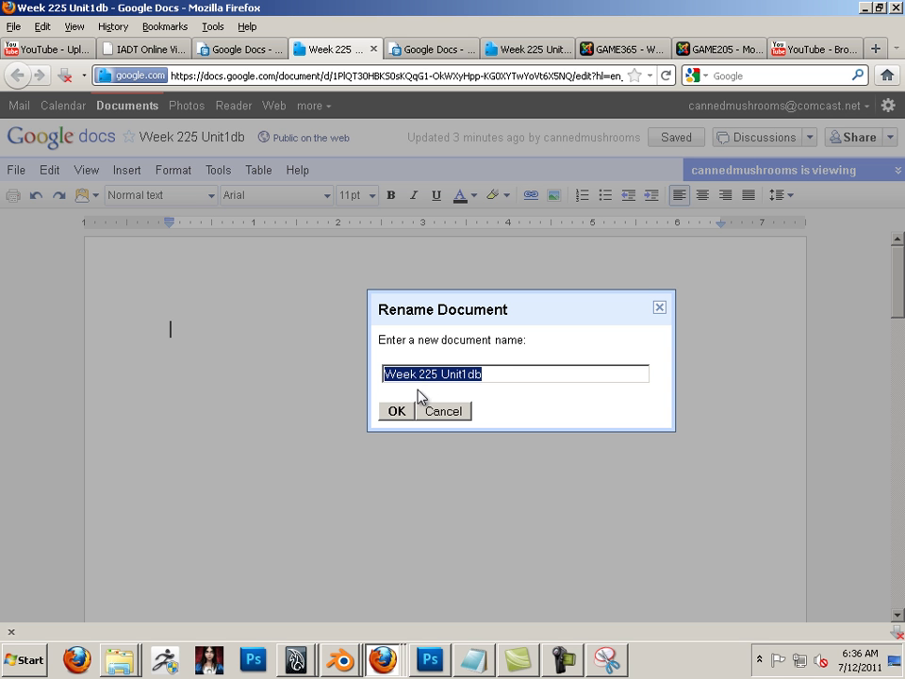
pyautogui.moveTo(418, 374); pyautogui.dragTo(353, 370)
pyautogui.press('BackSpace')
pyautogui.write('Game')
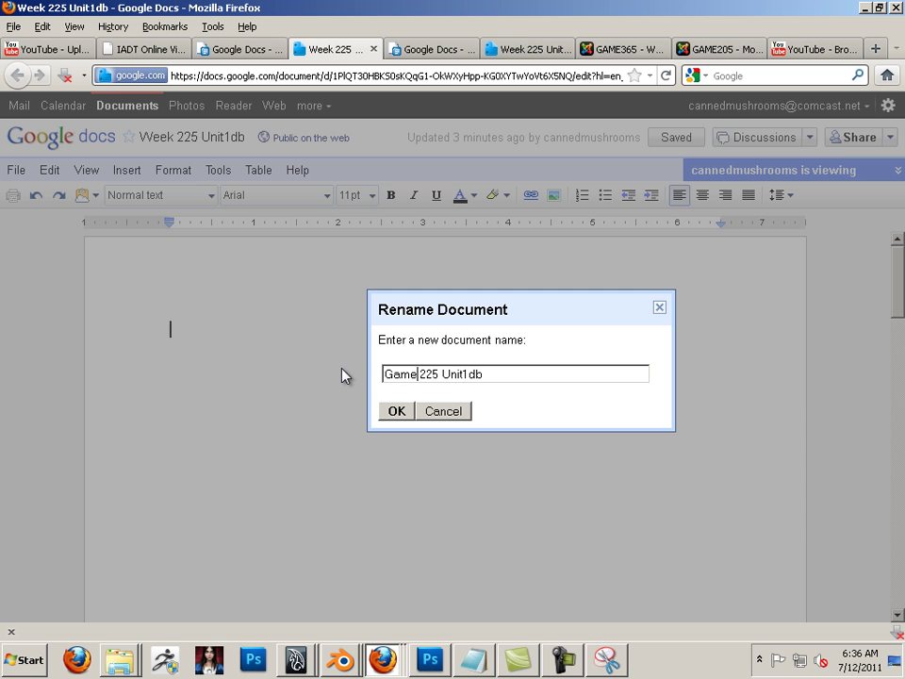
pyautogui.click(395, 411)
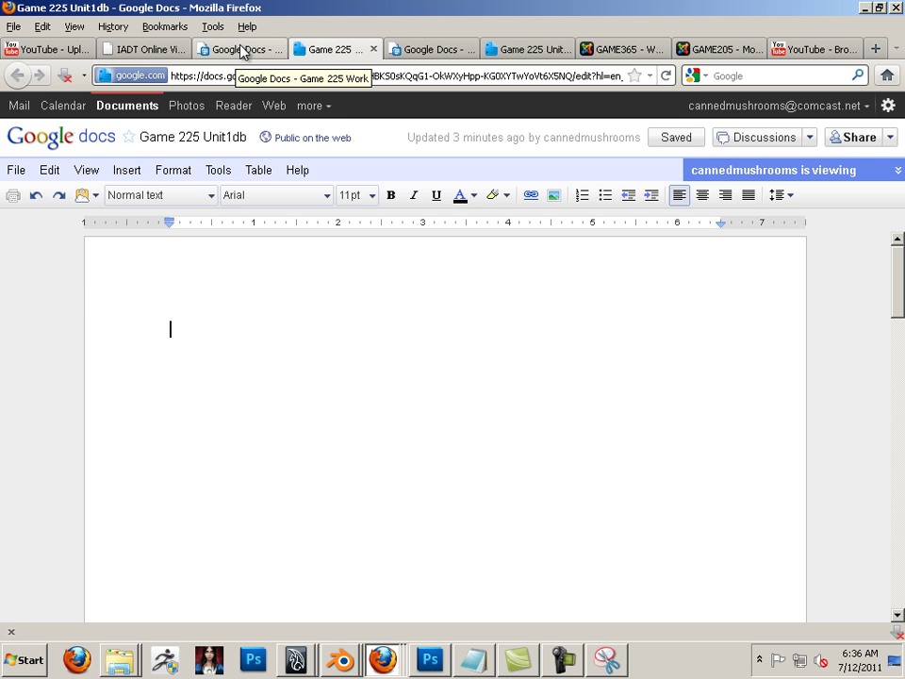
# - Check the Game 225 Work collection, and return to the sample post to review its presentation image and objects link
pyautogui.click(242, 52)
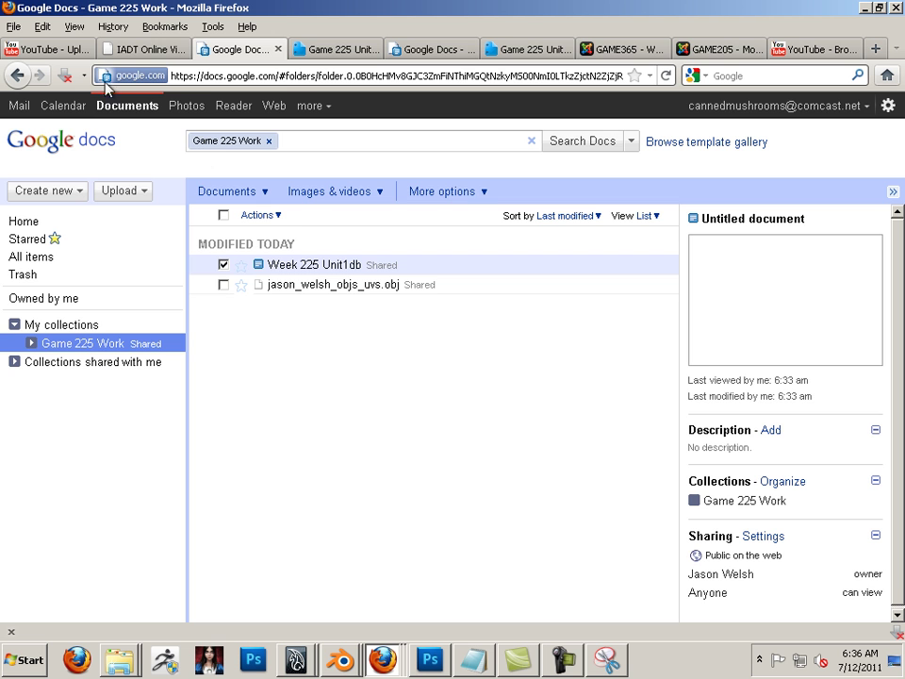
pyautogui.click(145, 55)
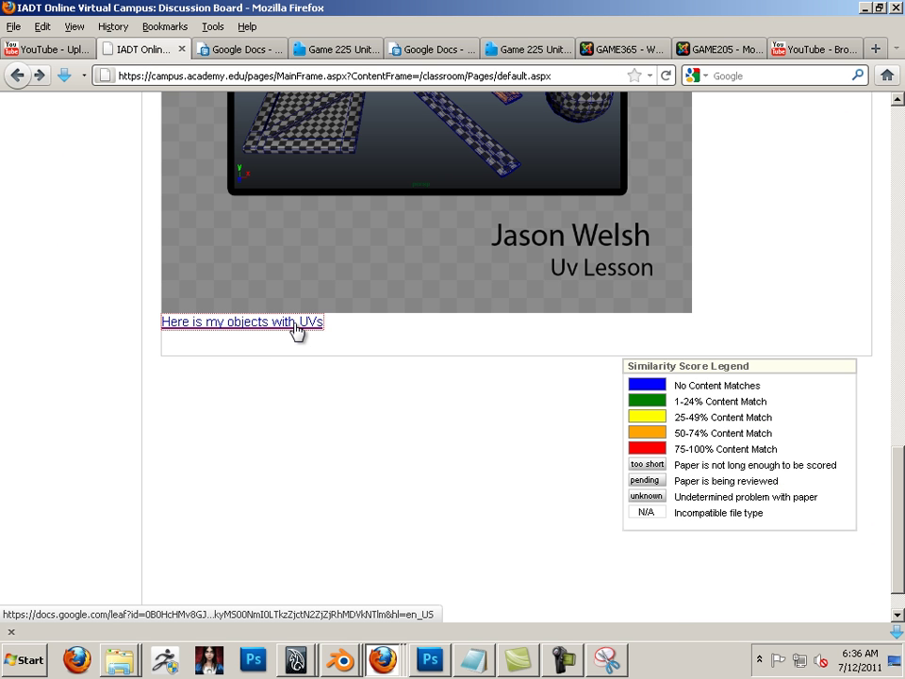
pyautogui.scroll(10, 340, 365)
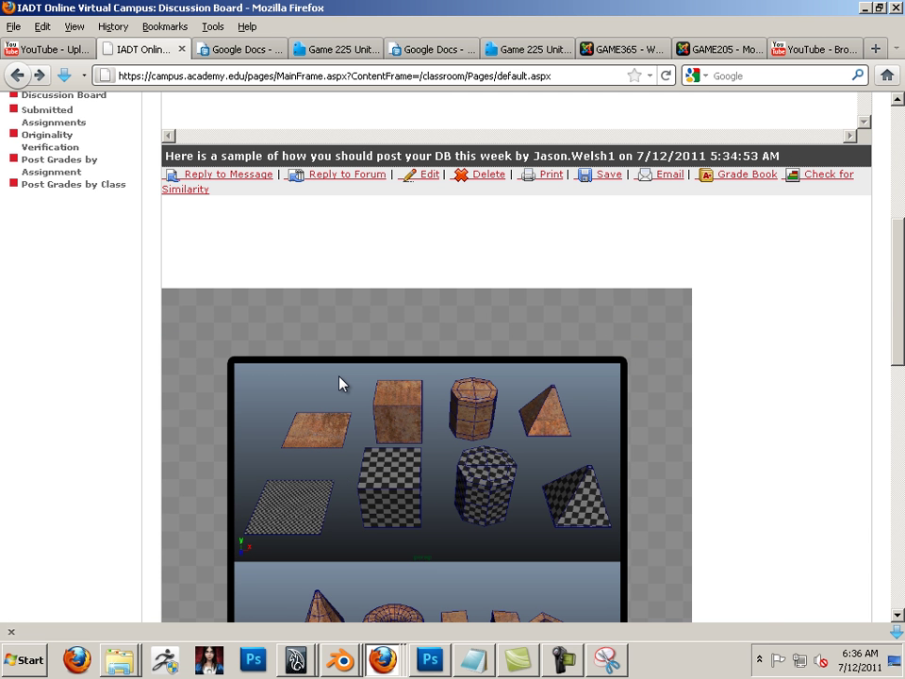
pyautogui.scroll(-10, 341, 383)
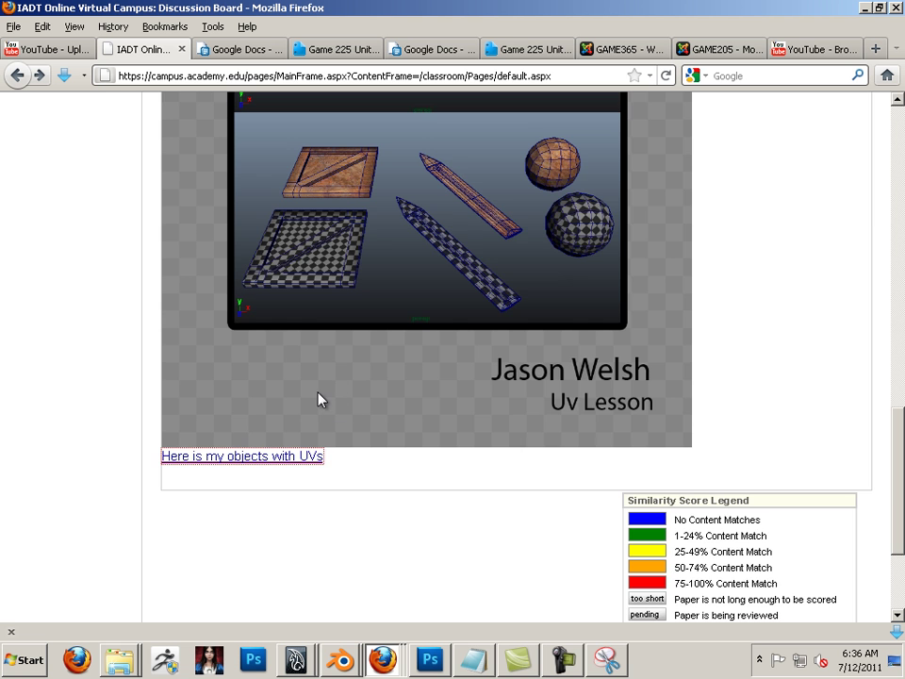
pyautogui.scroll(10, 318, 400)
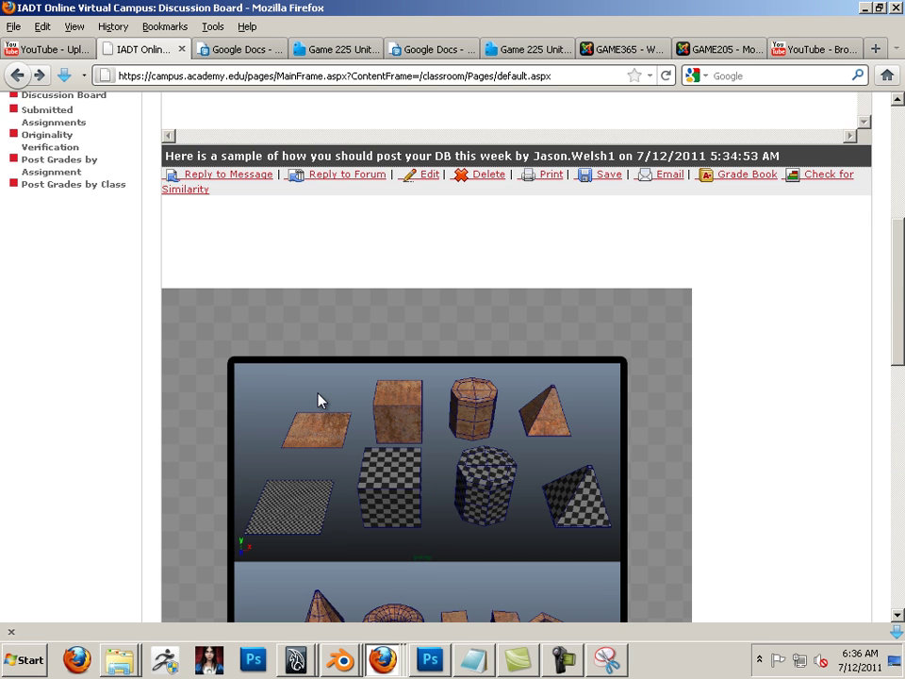
pyautogui.scroll(-3, 311, 371)
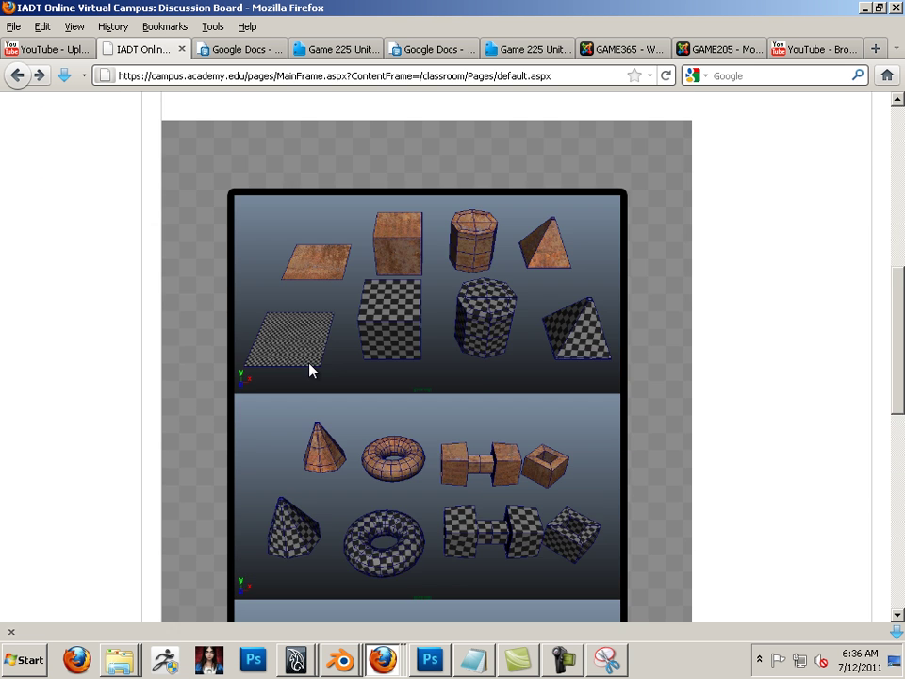
pyautogui.scroll(-5, 319, 370)
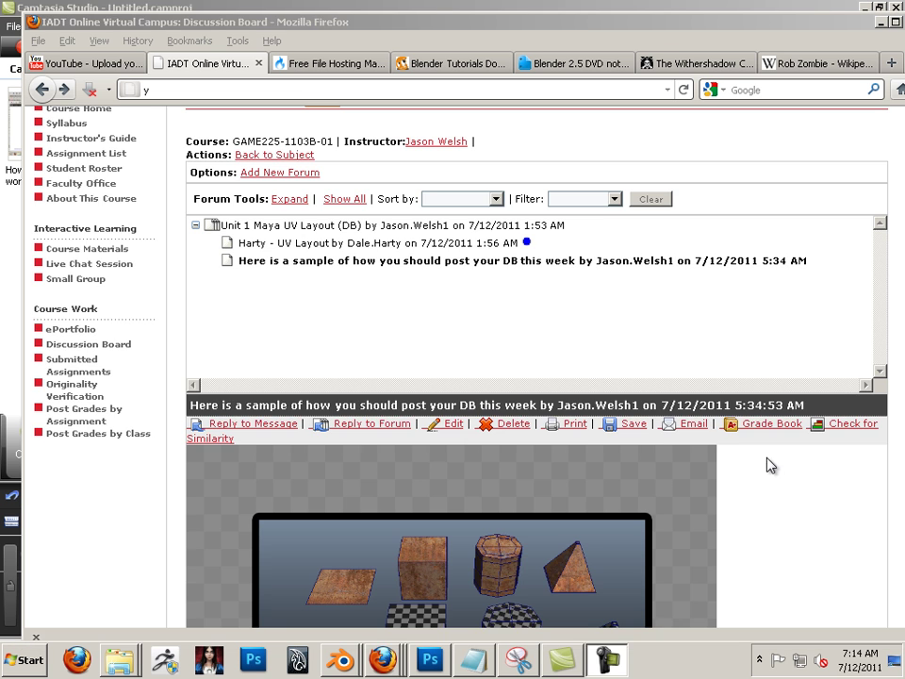
# - Copy the objects link's address from the updated sample post and load it in the Blender Tutorials tab to check the OBJ file page
pyautogui.scroll(-10, 768, 464)
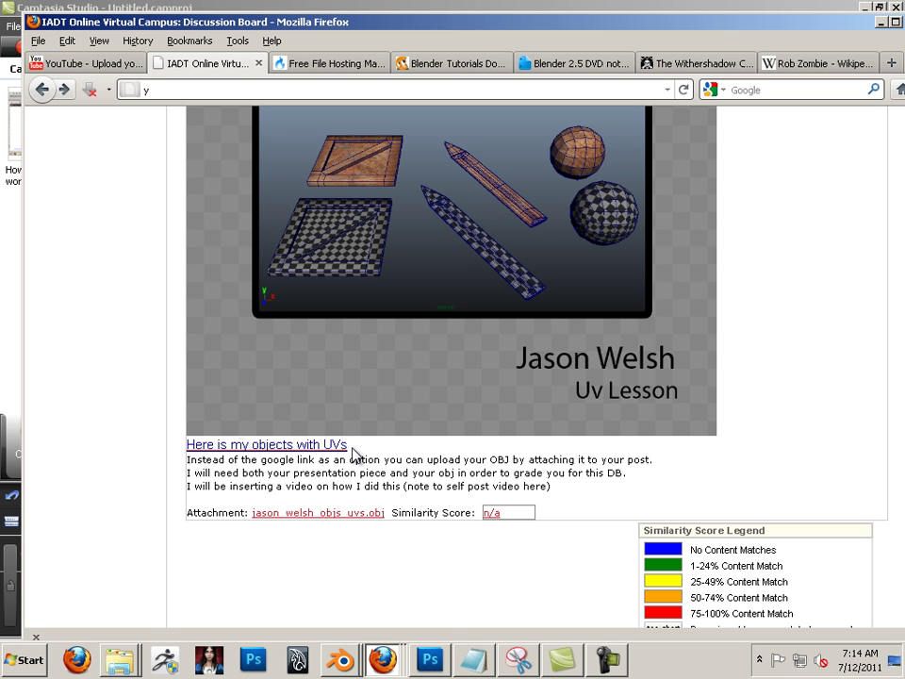
pyautogui.rightClick(325, 450)
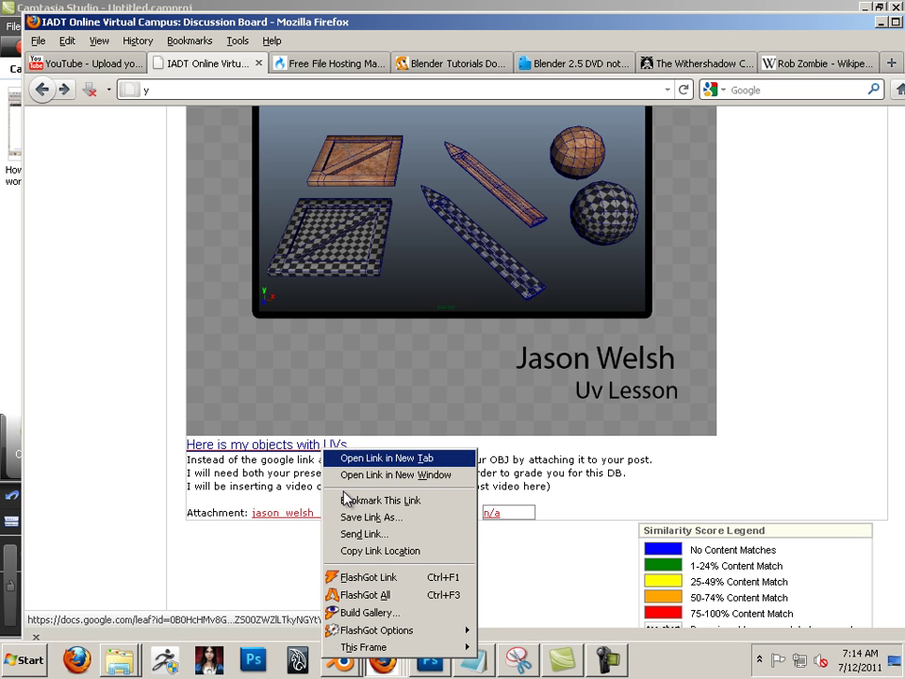
pyautogui.click(370, 551)
pyautogui.click(338, 68)
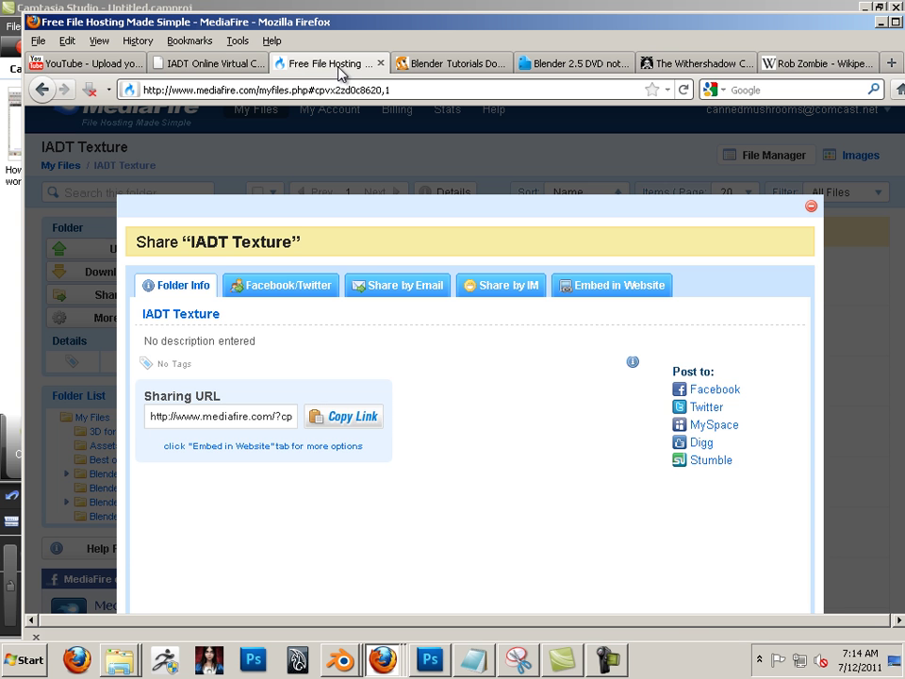
pyautogui.click(434, 66)
pyautogui.click(413, 90)
pyautogui.rightClick(413, 89)
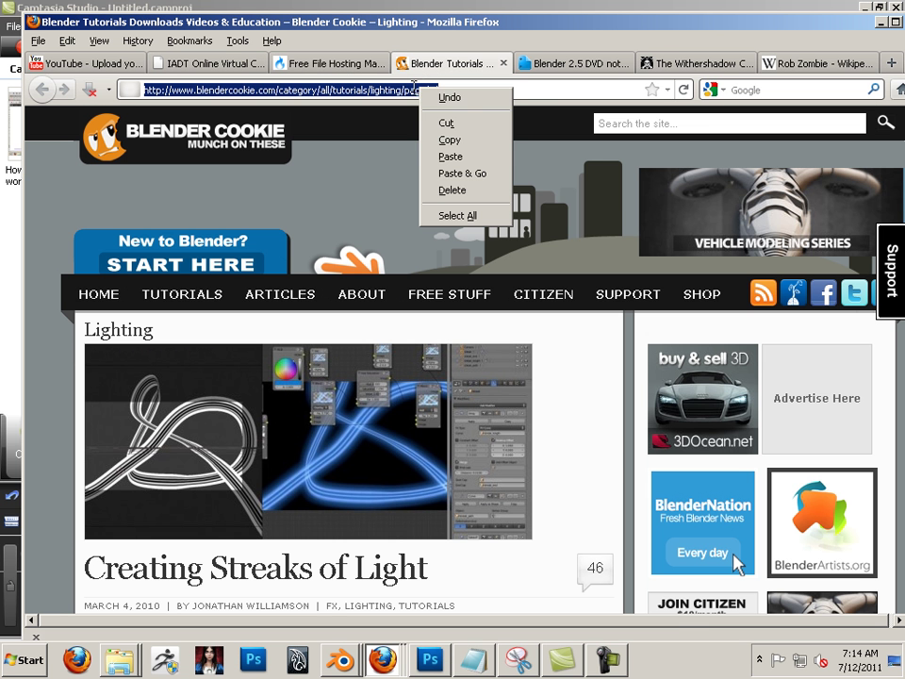
pyautogui.click(451, 156)
pyautogui.press('Return')
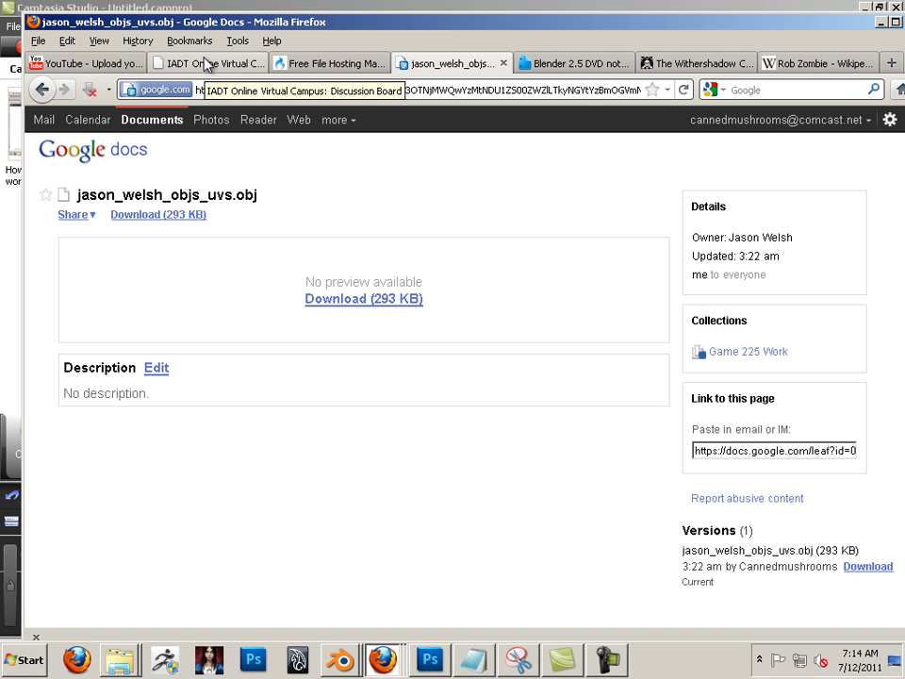
# - Return to the sample post, open it for editing, and examine its instruction text and OBJ attachment
pyautogui.click(208, 64)
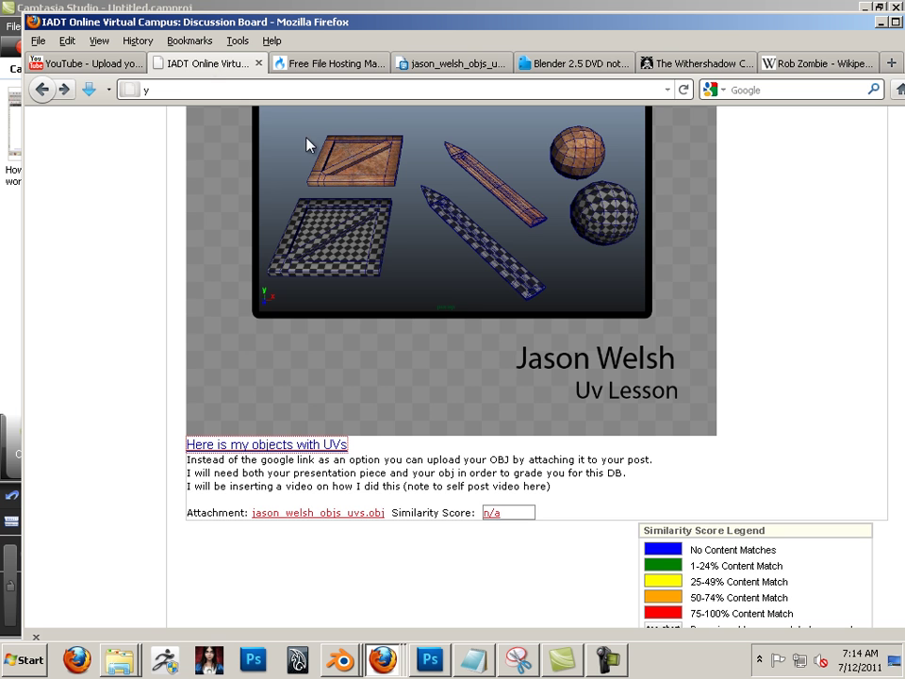
pyautogui.scroll(10, 380, 448)
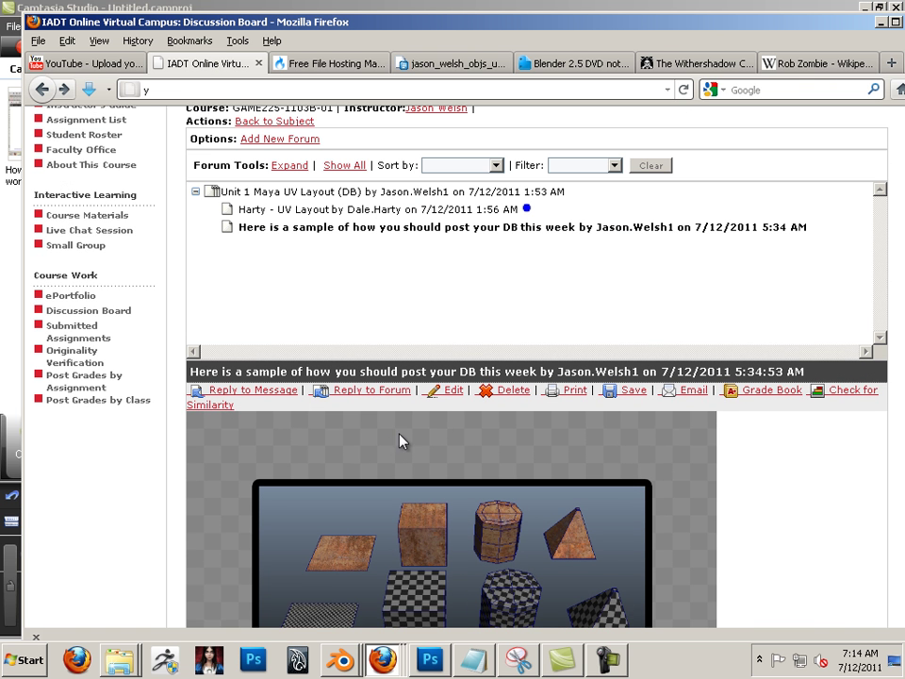
pyautogui.click(456, 399)
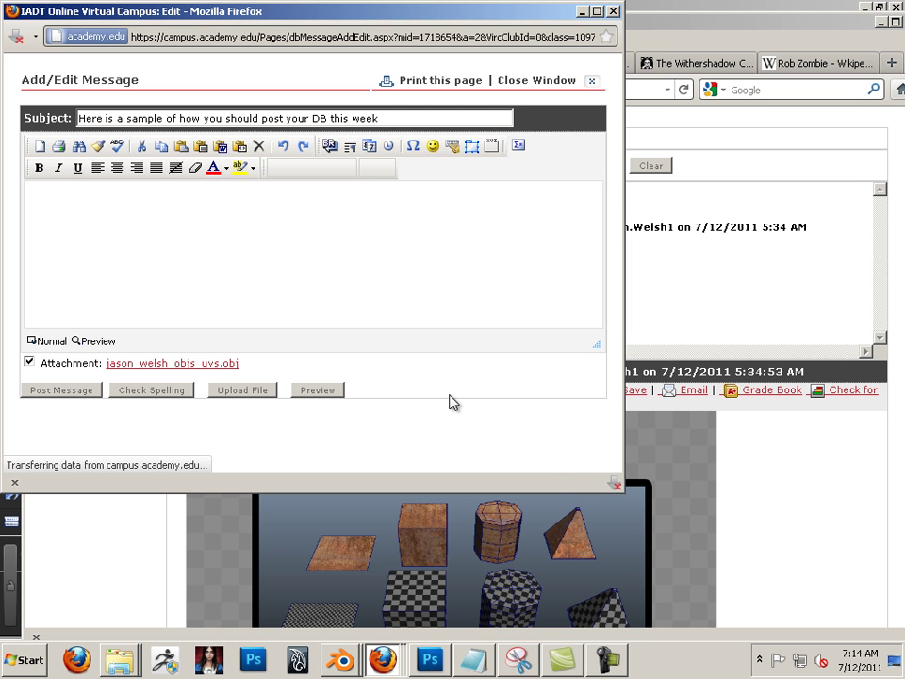
pyautogui.scroll(-10, 343, 296)
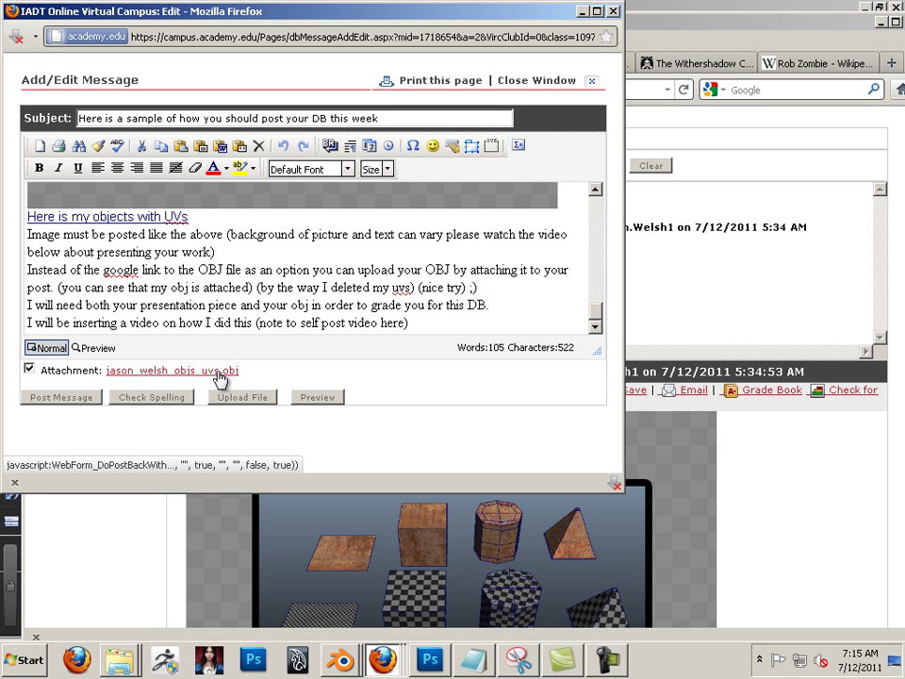
pyautogui.scroll(2, 228, 258)
pyautogui.scroll(-2, 268, 276)
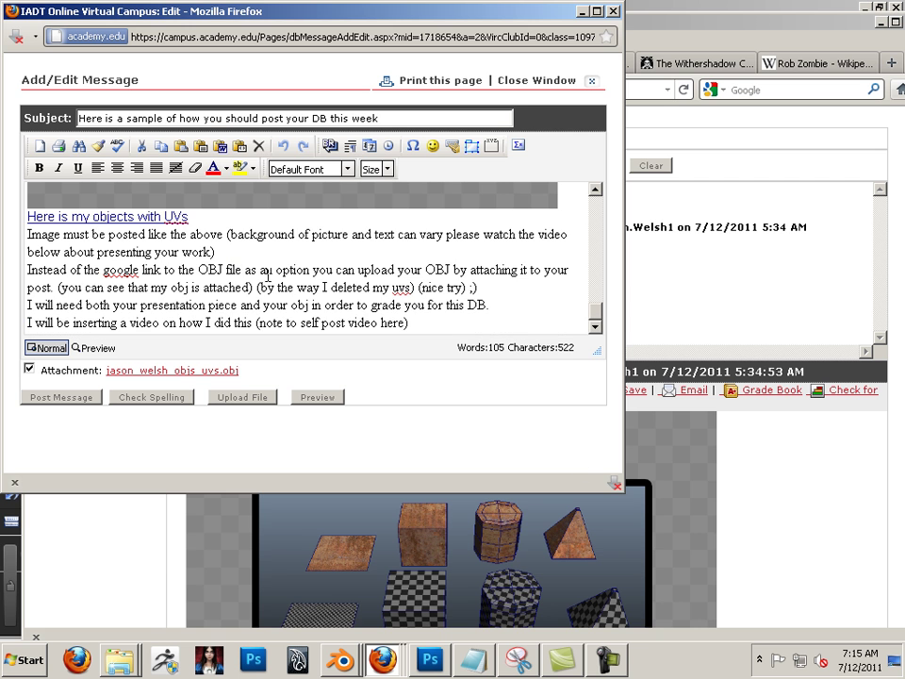
# - Enlarge the message editing window and review the post's presentation image, objects link, OBJ file instructions and attachment
pyautogui.moveTo(622, 490); pyautogui.dragTo(798, 619)
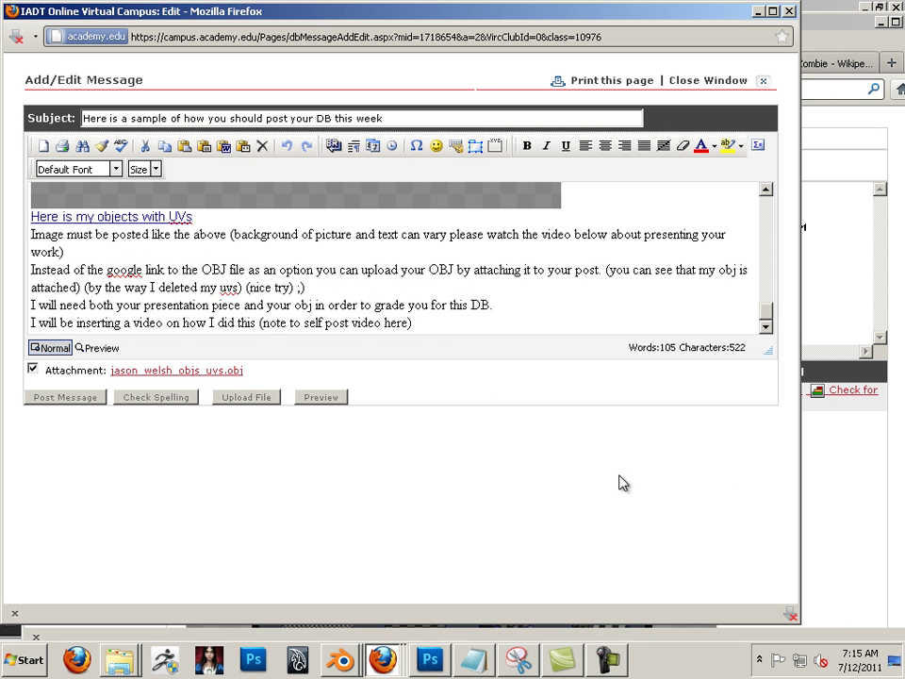
pyautogui.scroll(3, 287, 308)
pyautogui.scroll(-3, 287, 309)
pyautogui.scroll(5, 286, 309)
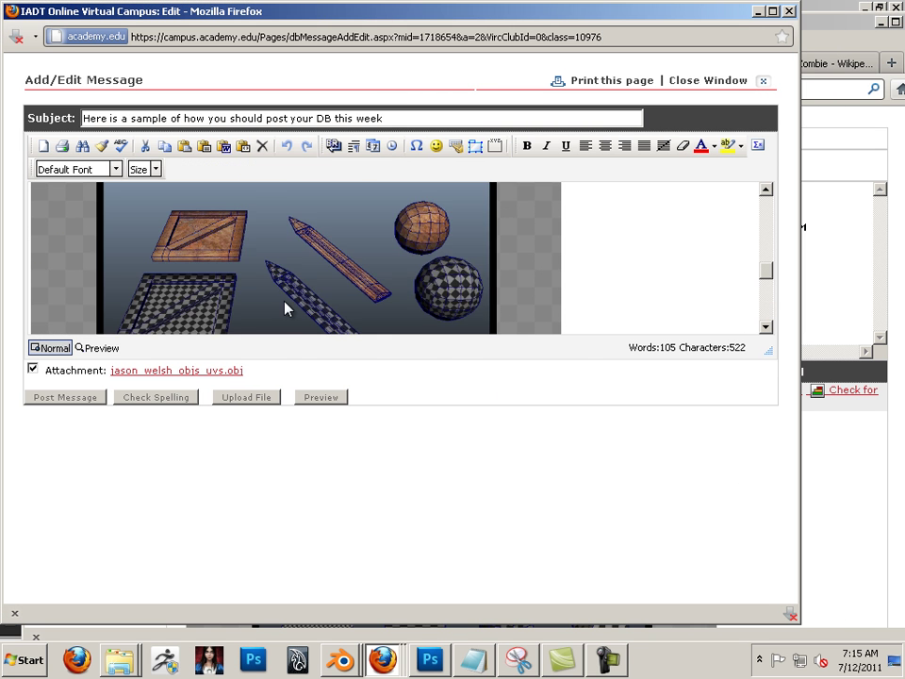
pyautogui.scroll(2, 283, 308)
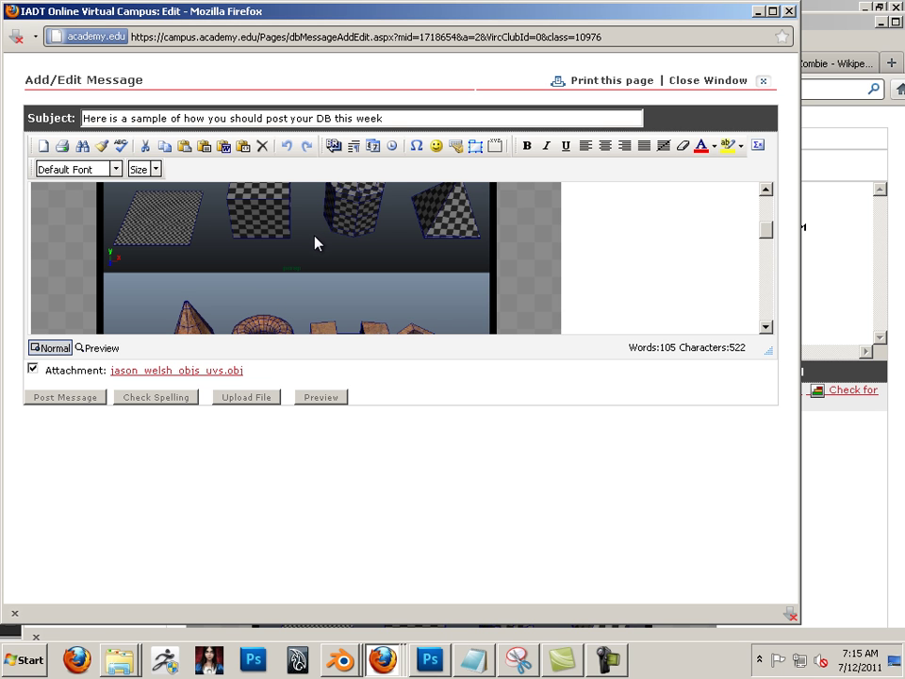
pyautogui.scroll(-5, 256, 290)
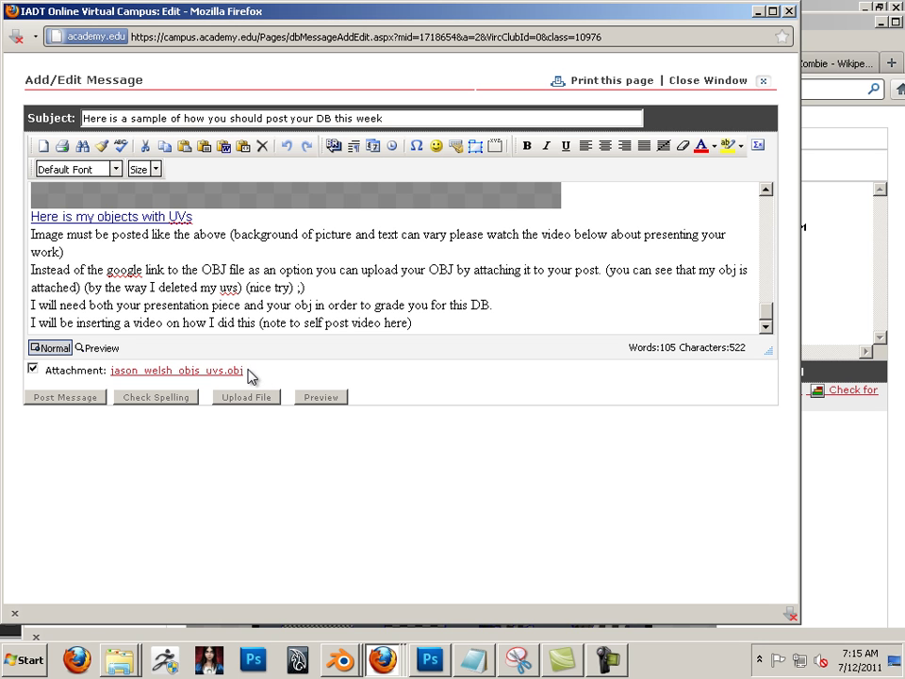
pyautogui.click(272, 202)
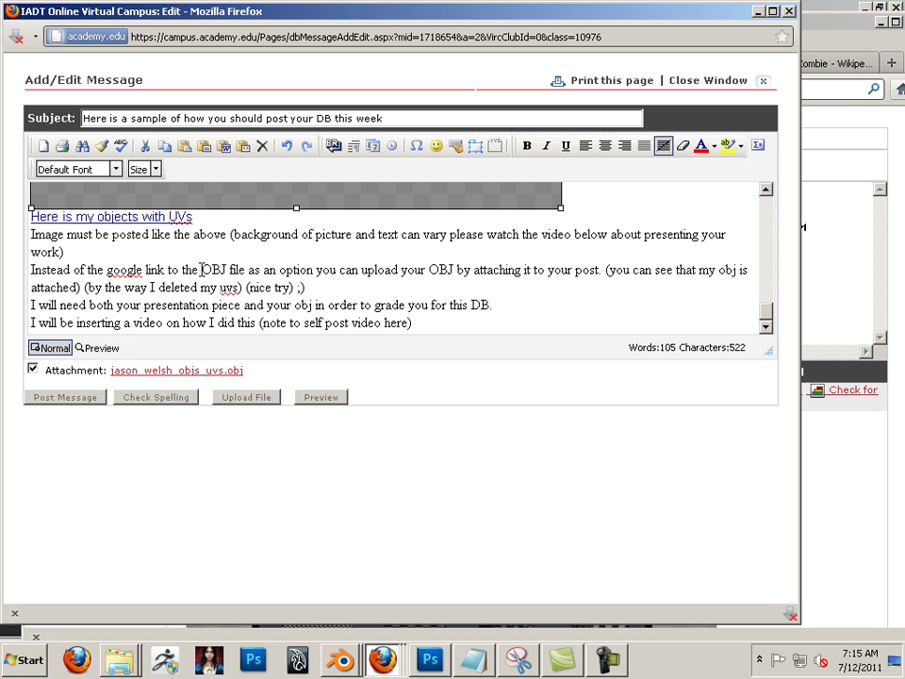
pyautogui.moveTo(199, 269); pyautogui.dragTo(242, 270)
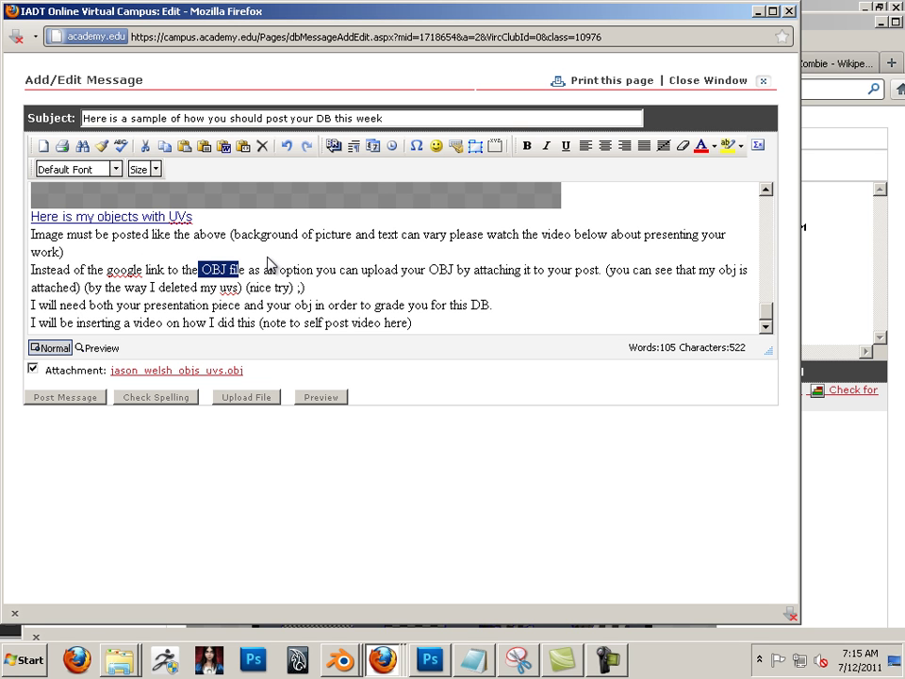
pyautogui.click(164, 255)
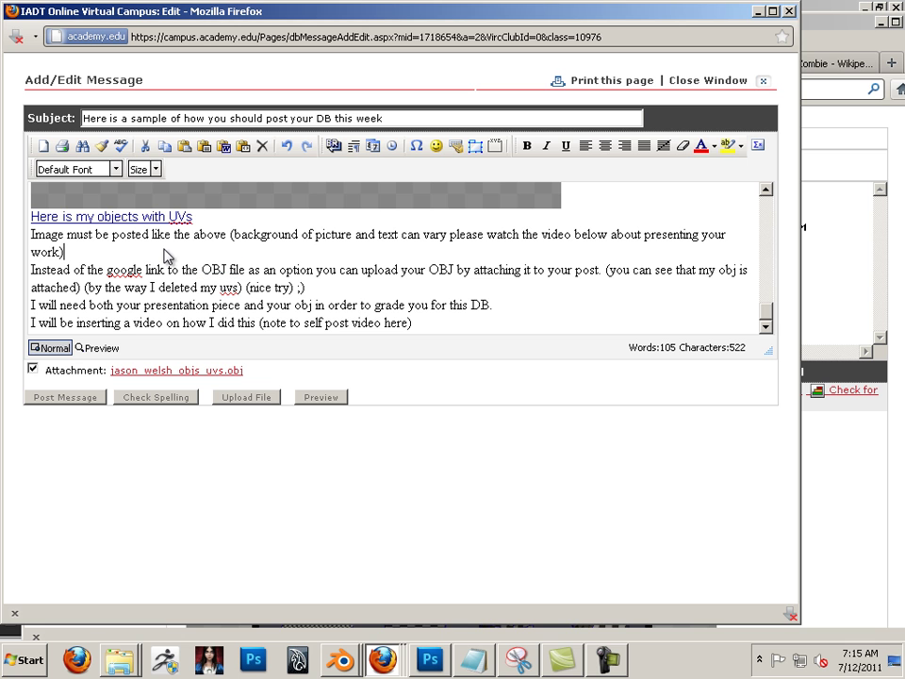